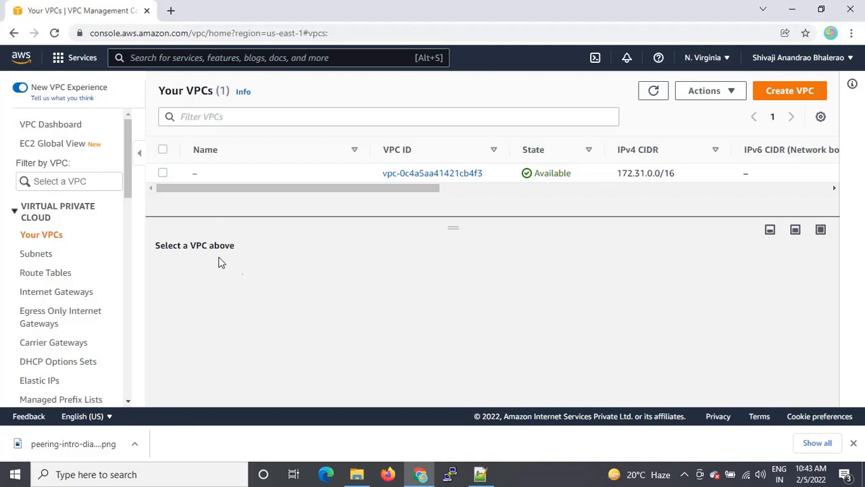
- Start creating a new VPC and enter VPC-A as its name tag
left_click(806, 93)
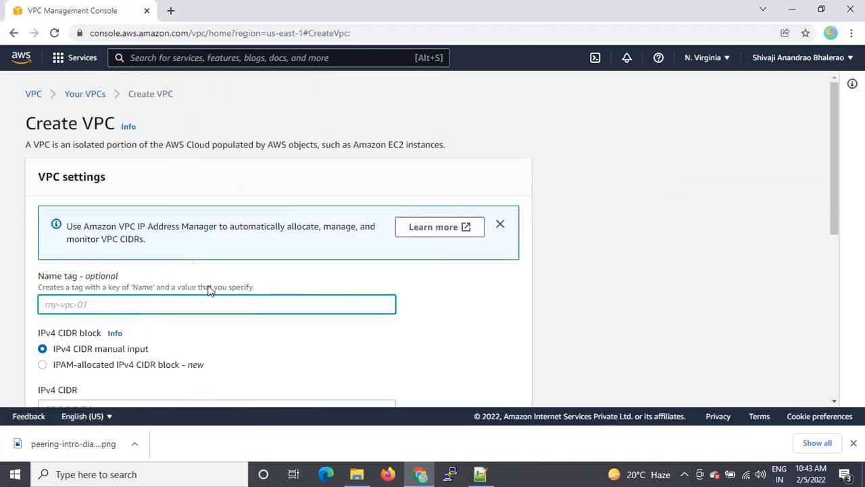
left_click(102, 306)
type("VPC-A")
scroll(440, 355, "down", 3)
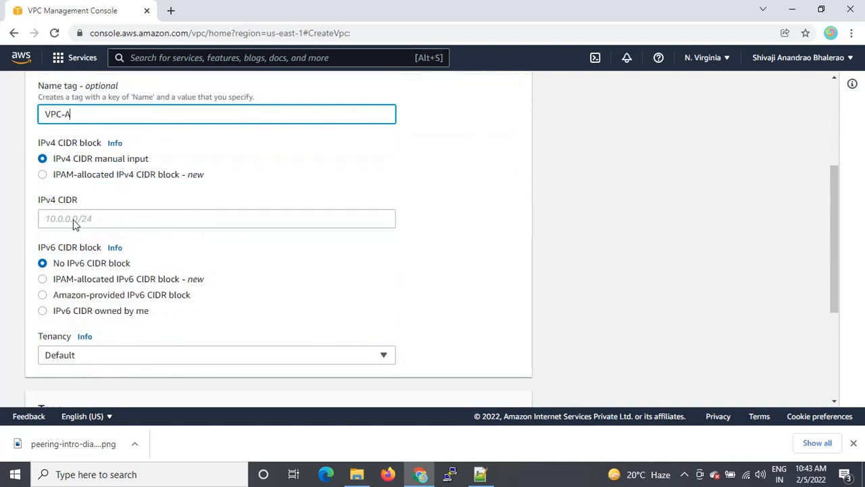
left_click(79, 216)
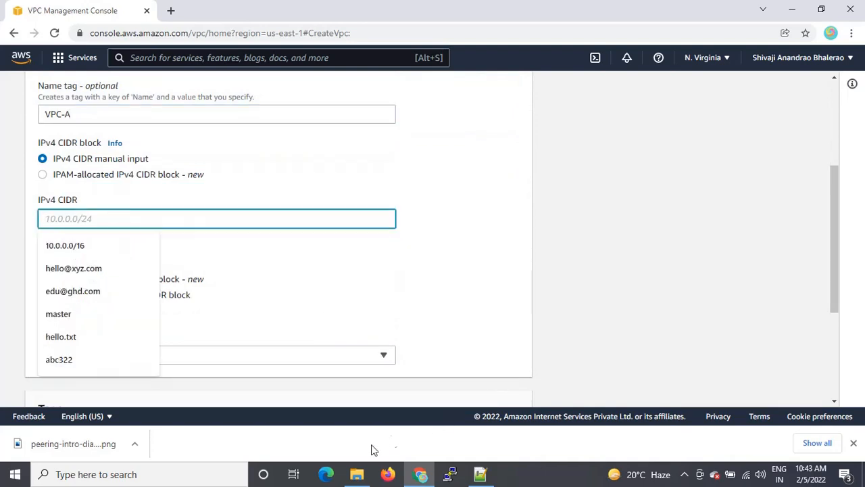
- Switch to File Explorer and open peering-intro-diagram.png from the AWS folder to examine the address ranges planned for both VPCs
mouse_move(361, 478)
left_click(345, 433)
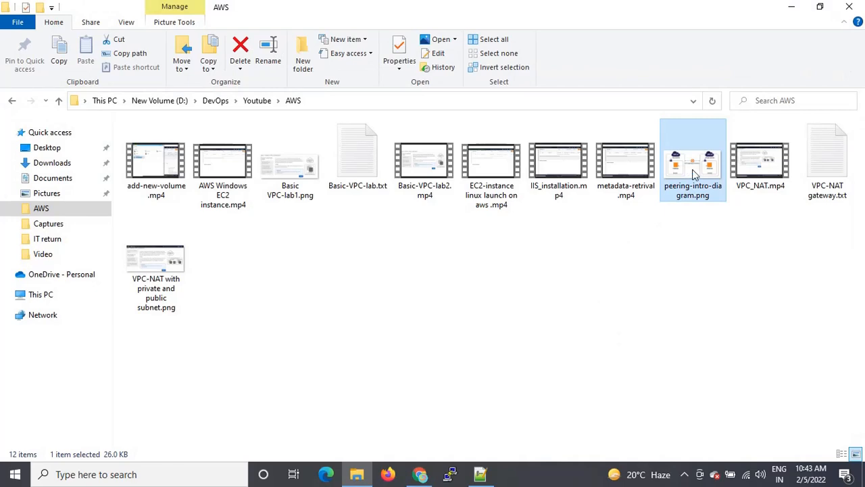
left_click(453, 353)
left_click(706, 167)
double_click(706, 167)
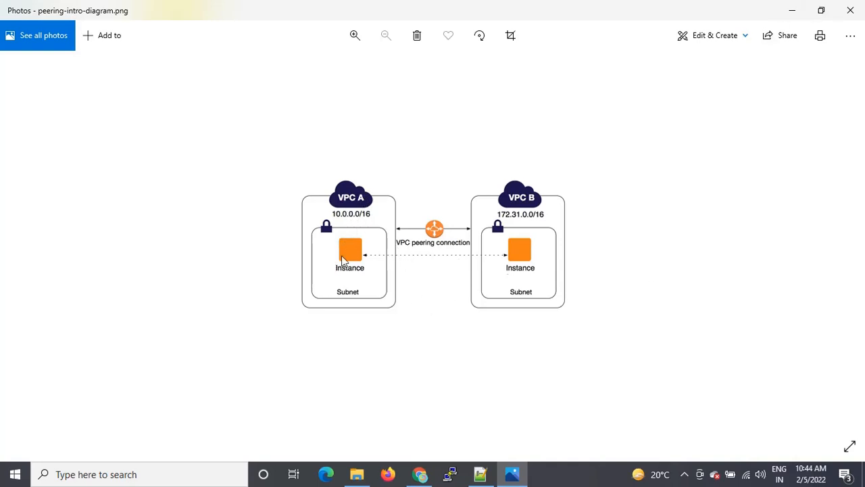
left_click(795, 8)
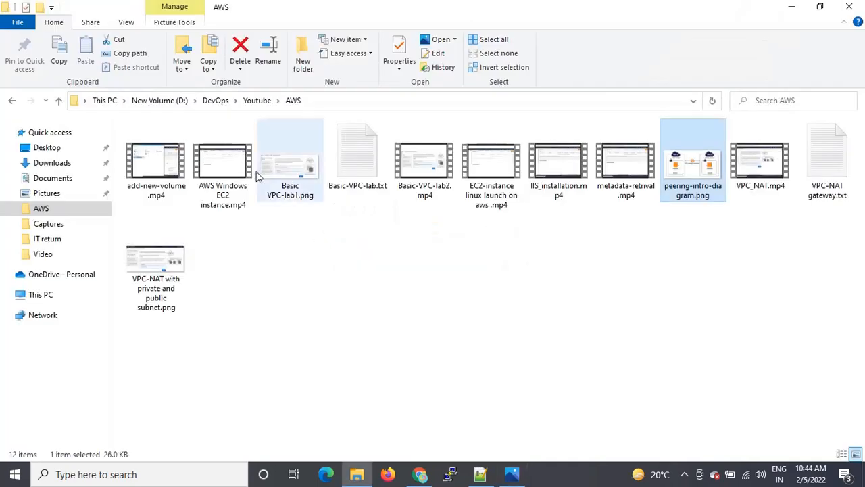
- Switch back to Chrome, set the IPv4 CIDR of VPC-A to 10.0.0.0/16 and create the VPC
left_click(419, 474)
left_click(125, 220)
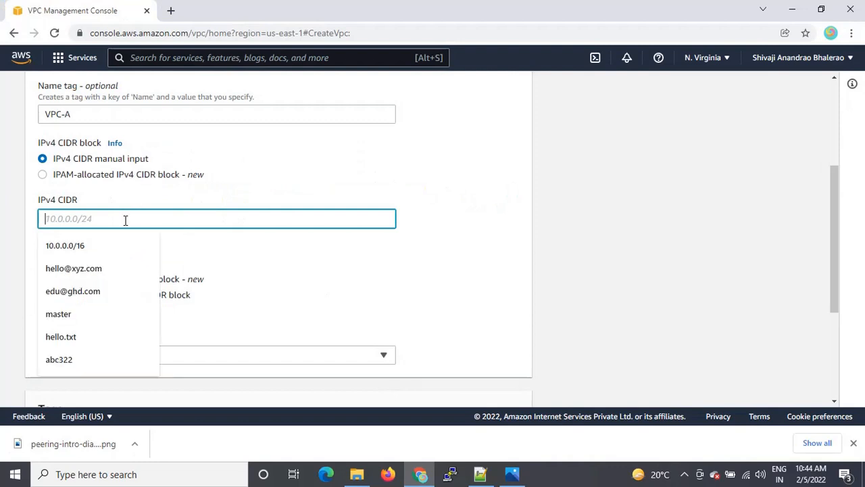
type("10.0")
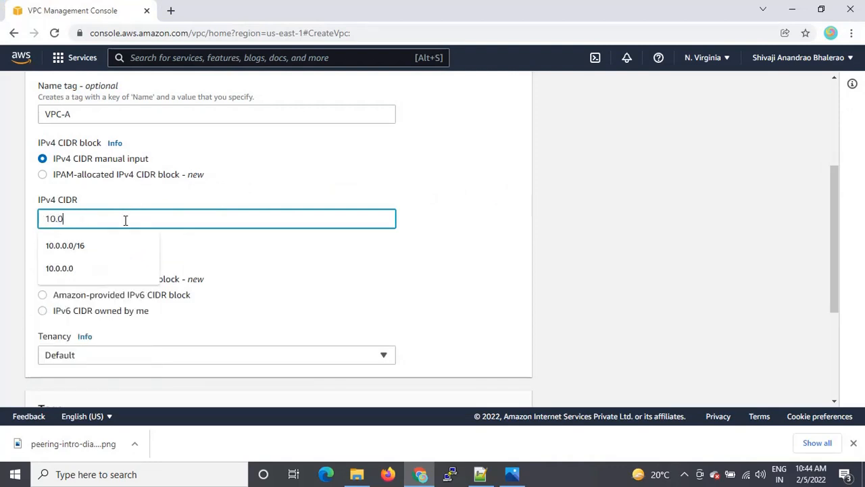
type("..0")
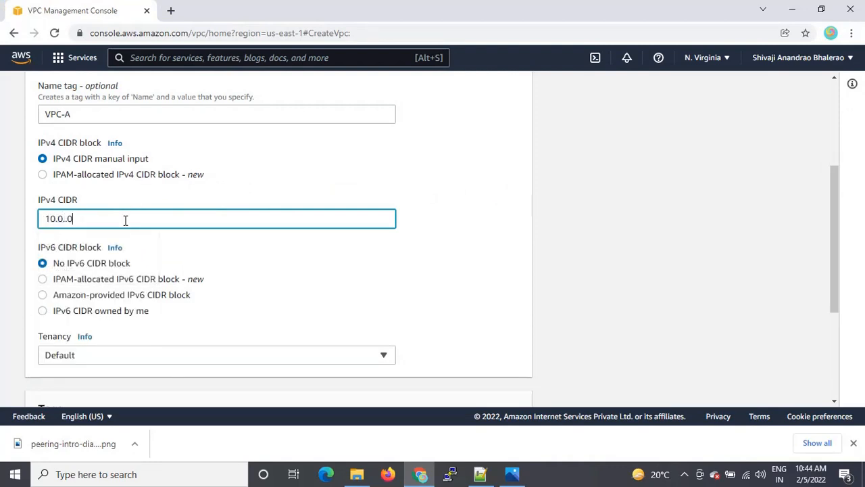
key("BackSpace")
key("BackSpace")
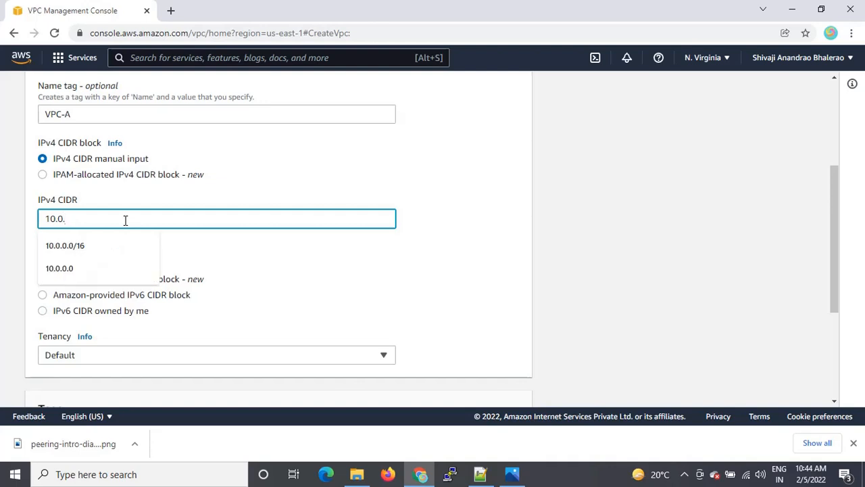
left_click(89, 246)
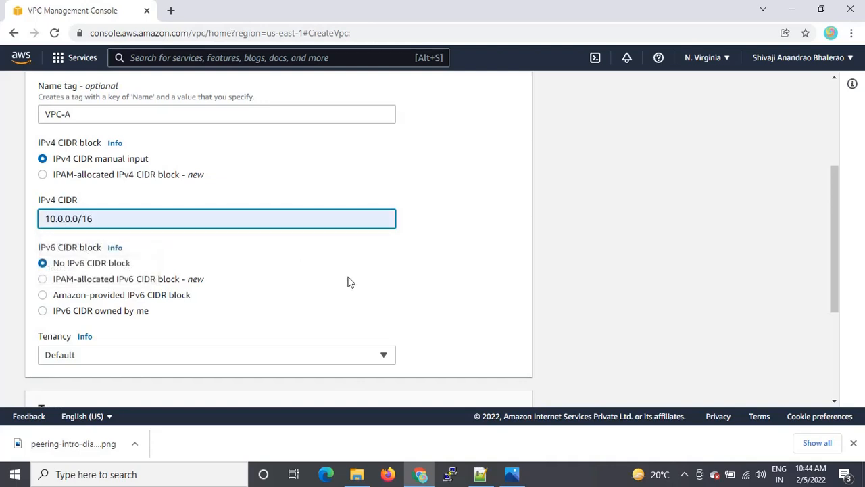
scroll(274, 290, "down", 3)
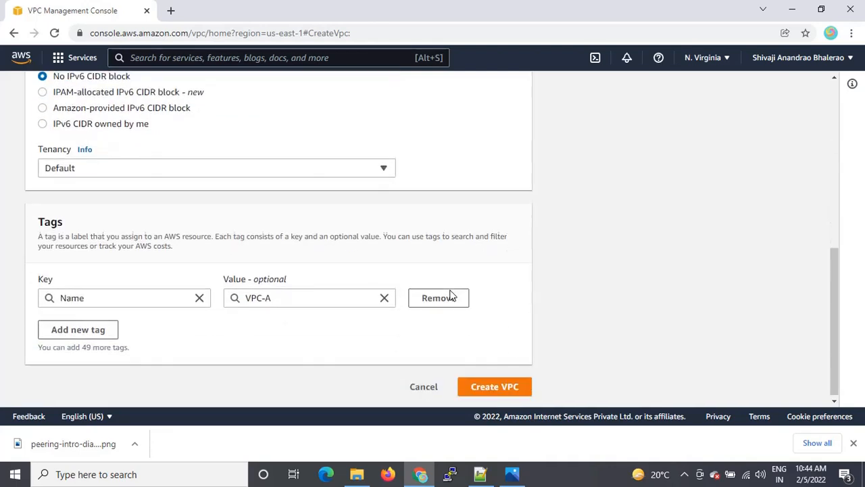
left_click(509, 386)
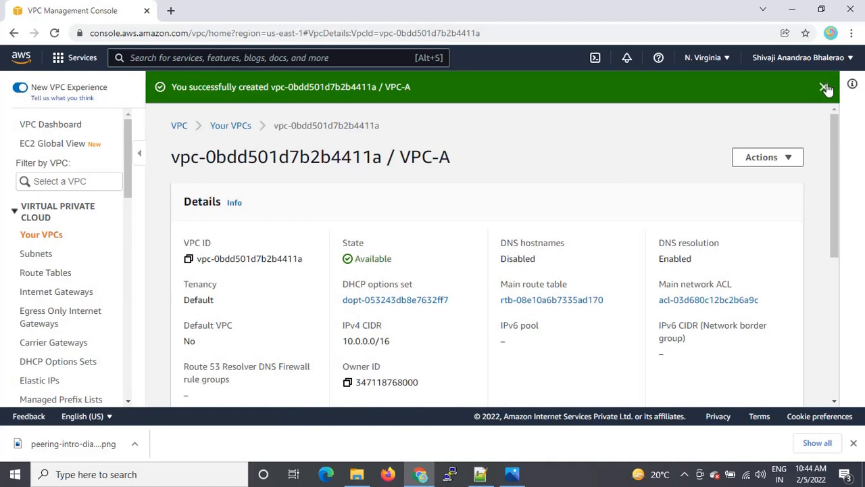
- Return to the list of VPCs and examine the details of VPC-A
left_click(823, 87)
left_click(37, 237)
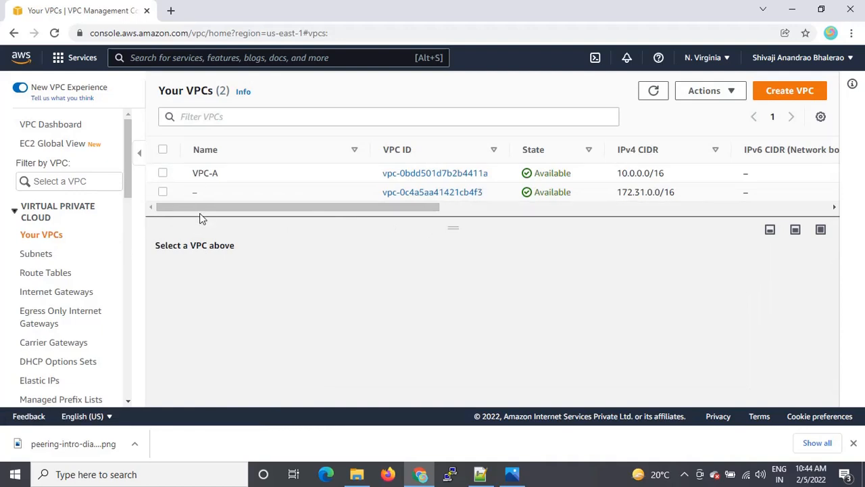
left_click(202, 175)
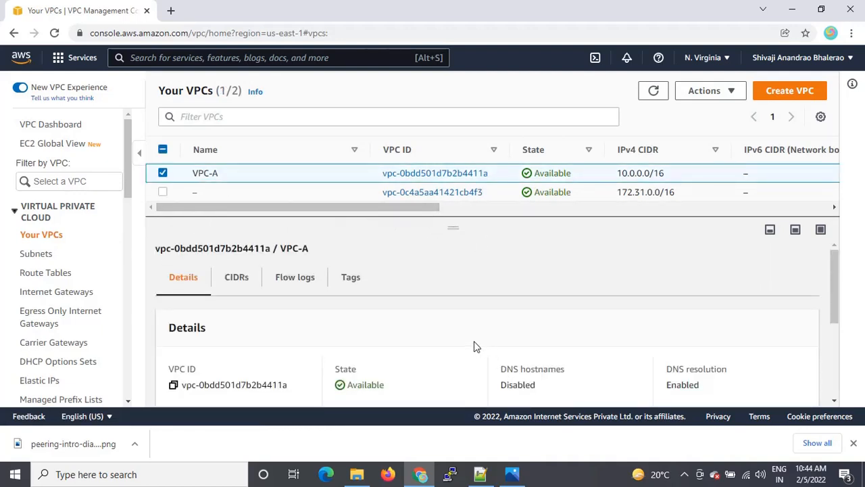
scroll(473, 341, "down", 1)
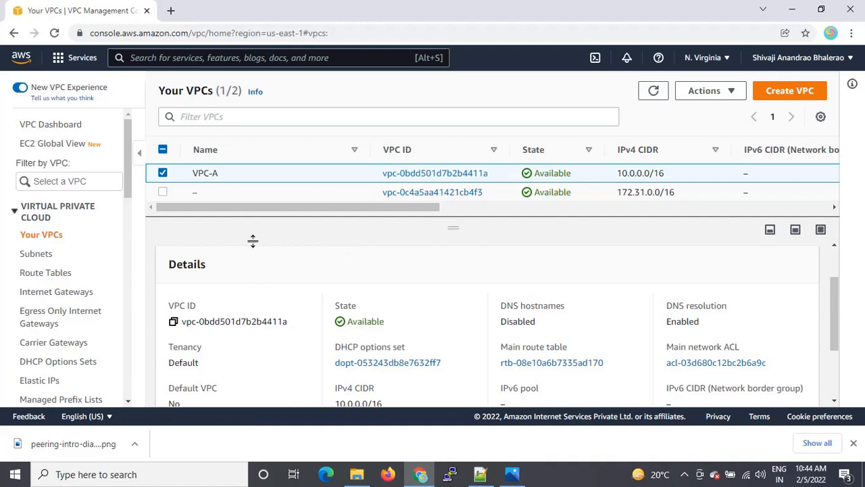
- Start creating a new subnet and choose VPC-A as the VPC it belongs to
left_click(32, 260)
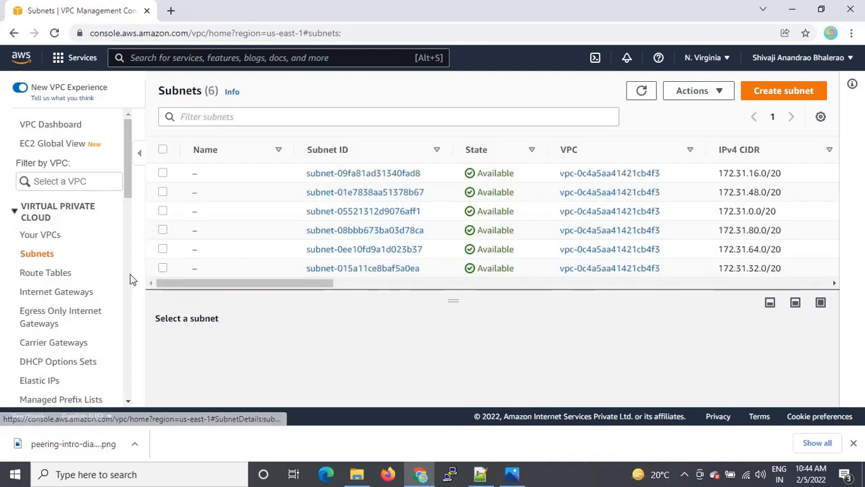
left_click(798, 94)
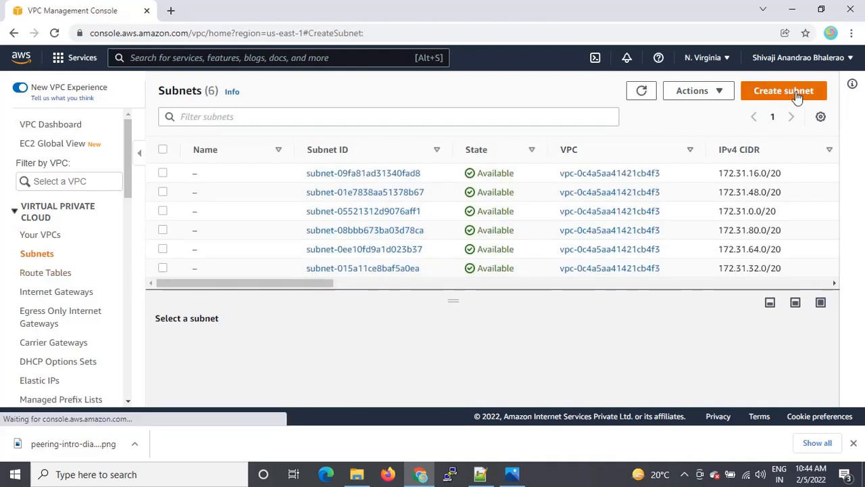
left_click(312, 233)
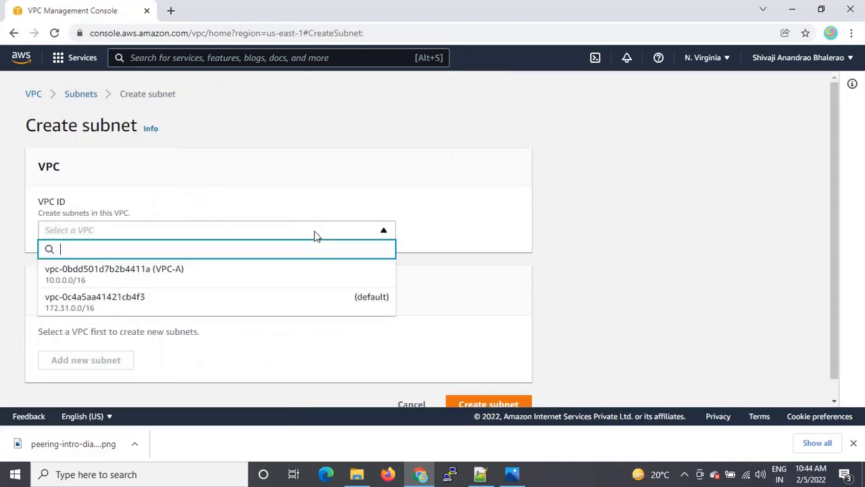
left_click(168, 275)
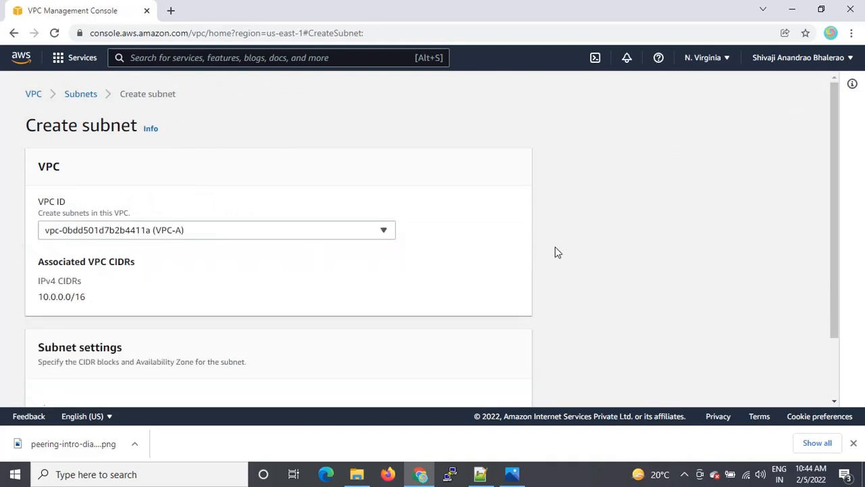
- Name the subnet VPC-A-Subnet and set its Availability Zone to US East (N. Virginia) / us-east-1a
scroll(548, 251, "down", 3)
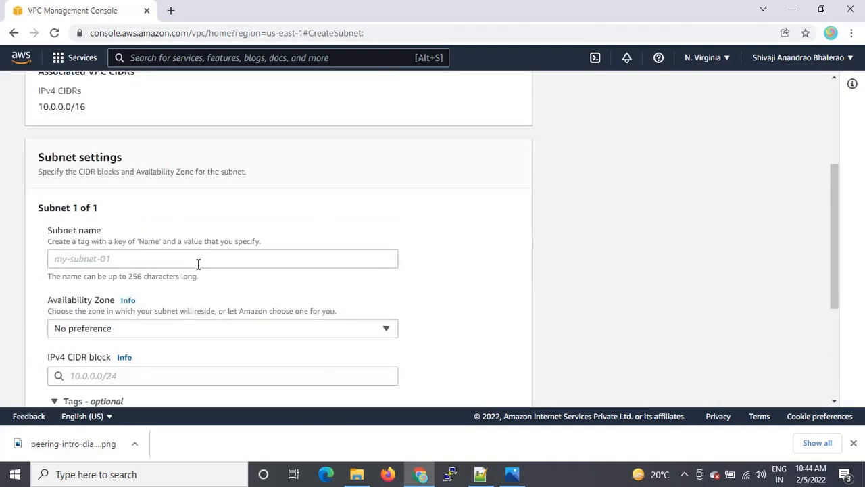
left_click(154, 264)
type("VP")
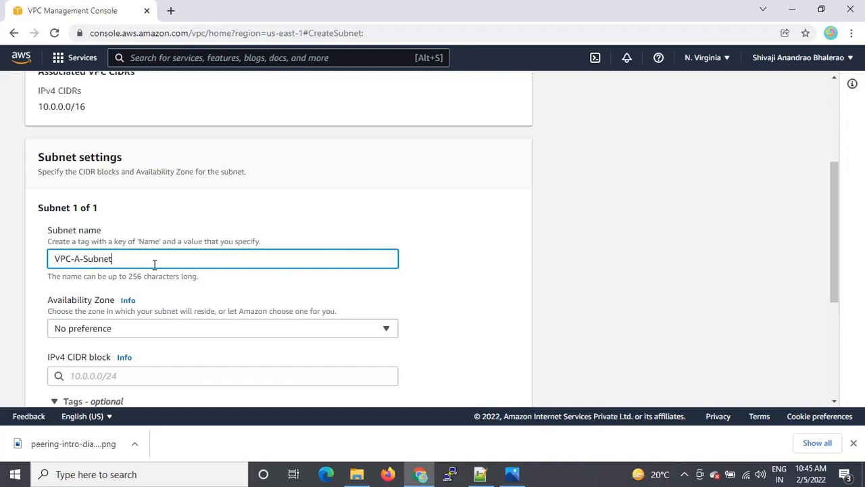
type("C-A-Subnet")
scroll(156, 265, "down", 1)
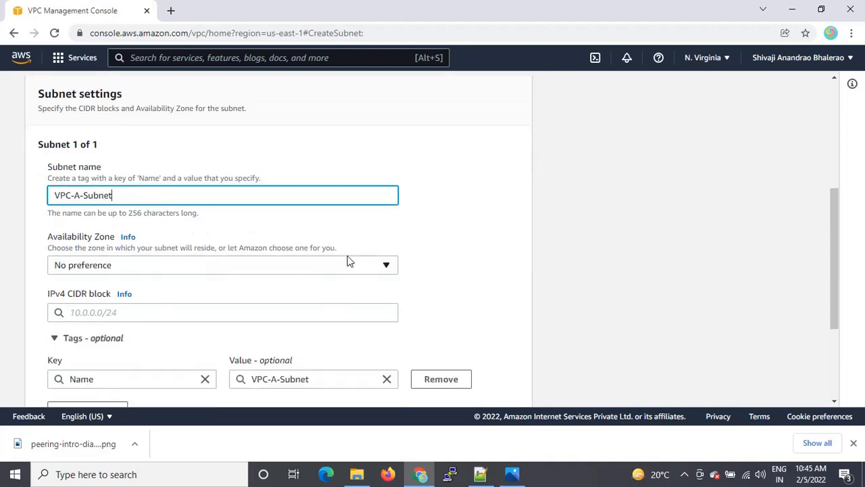
left_click(386, 267)
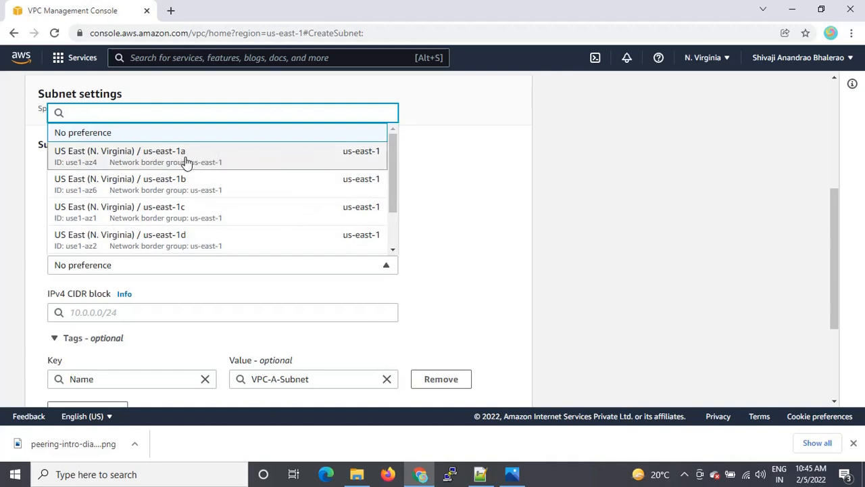
left_click(234, 161)
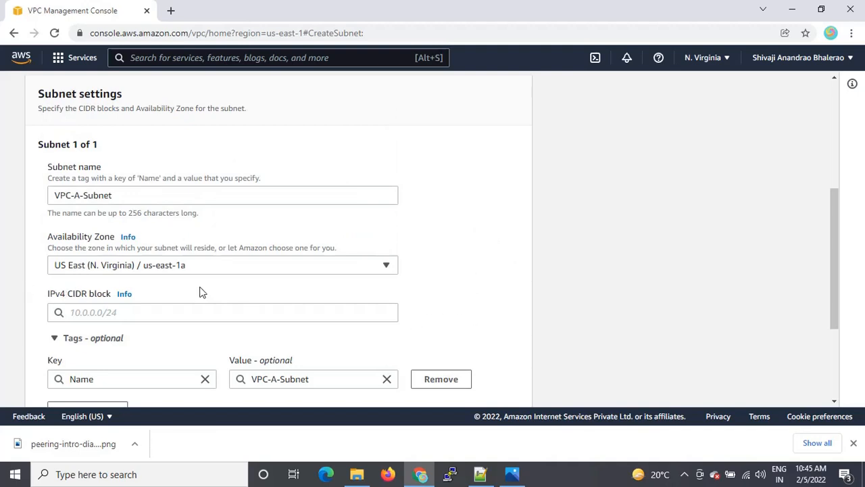
- Set the IPv4 CIDR block of VPC-A-Subnet to 10.0.0.0/24 and create the subnet
scroll(473, 297, "down", 1)
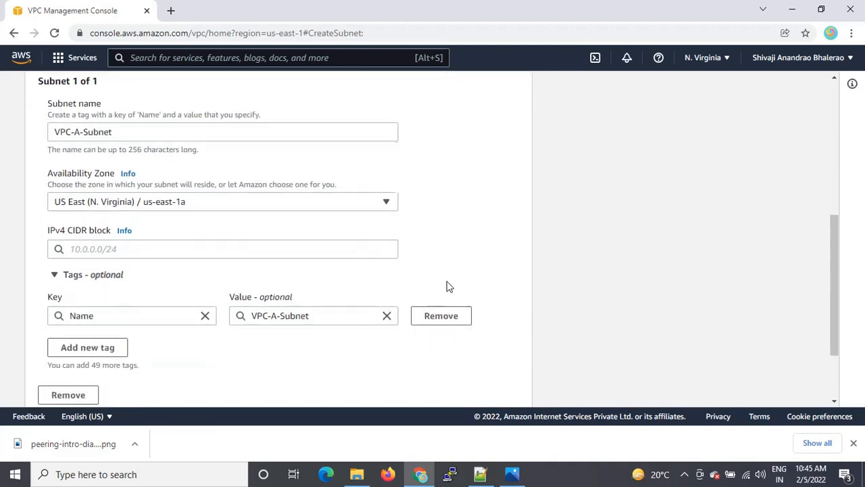
left_click(137, 250)
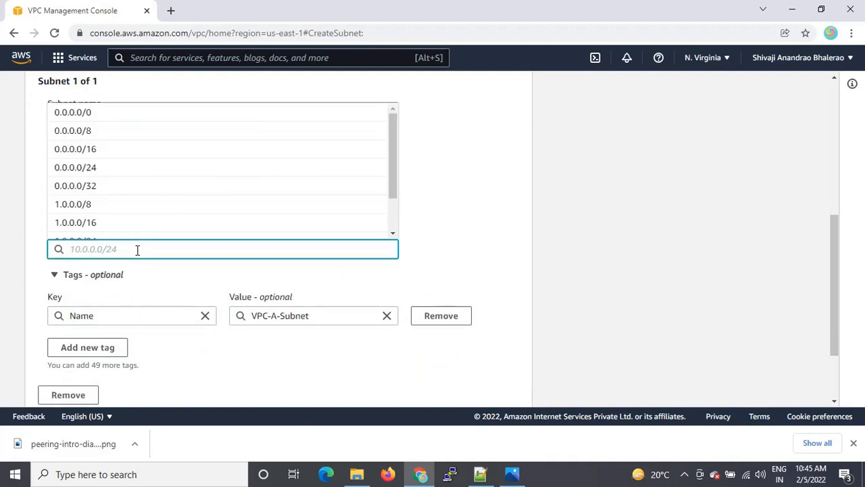
left_click(570, 231)
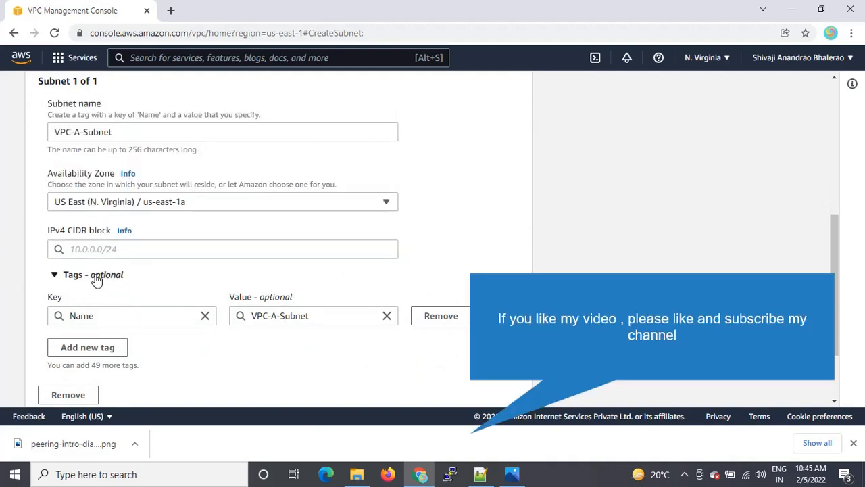
left_click(171, 248)
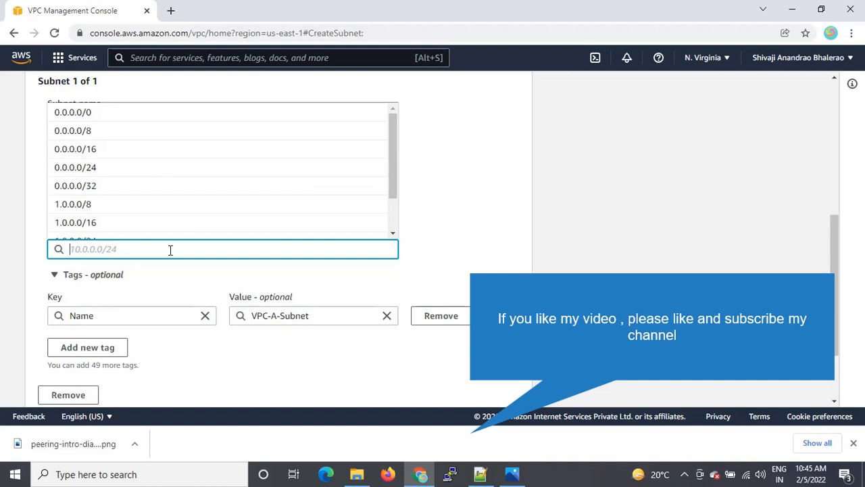
type("10.0.0.0")
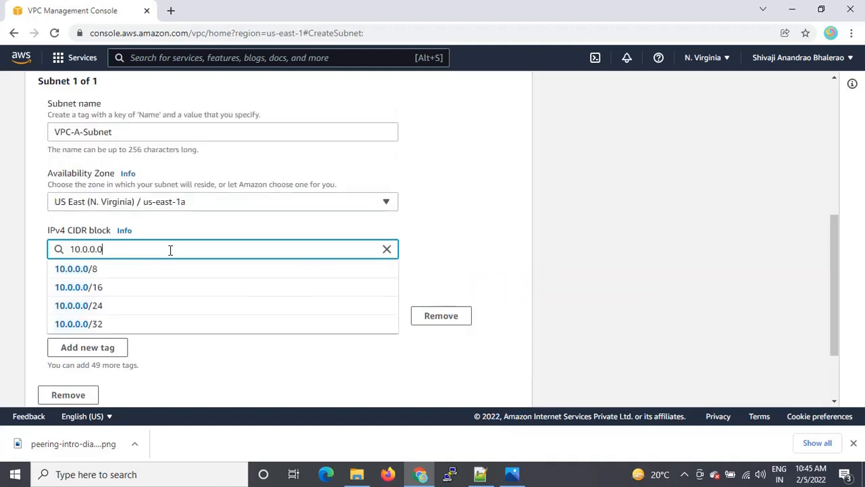
type("/")
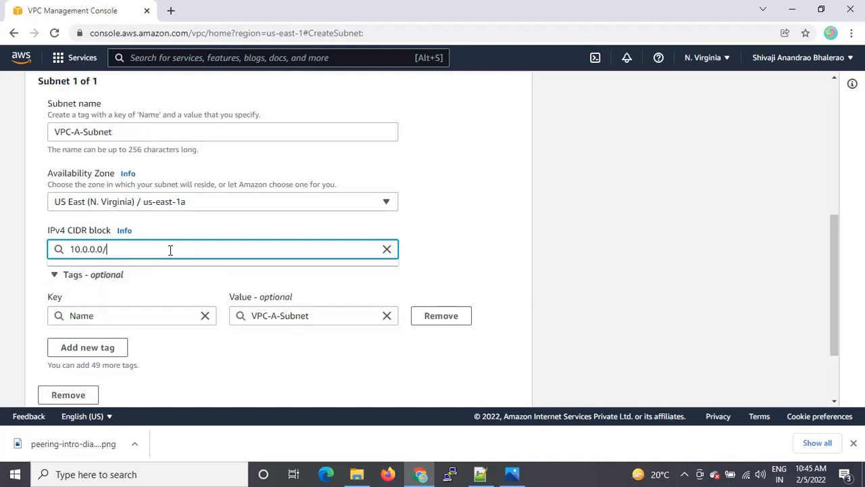
type("24")
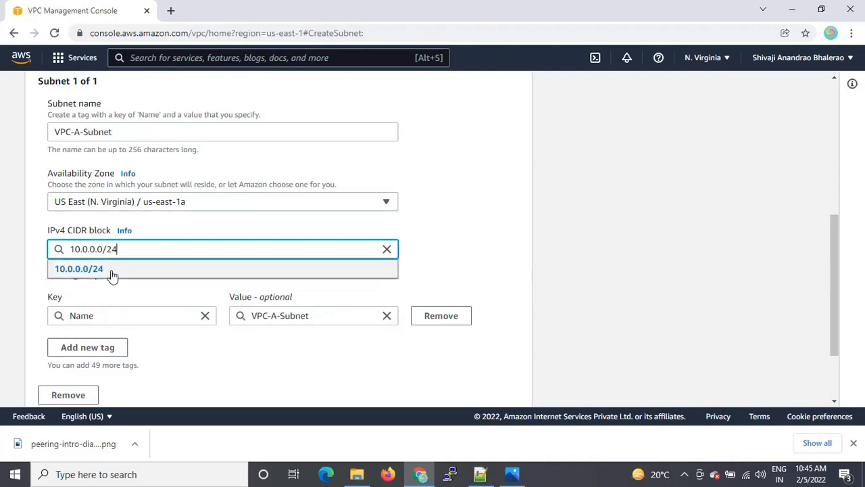
left_click(96, 275)
left_click(450, 264)
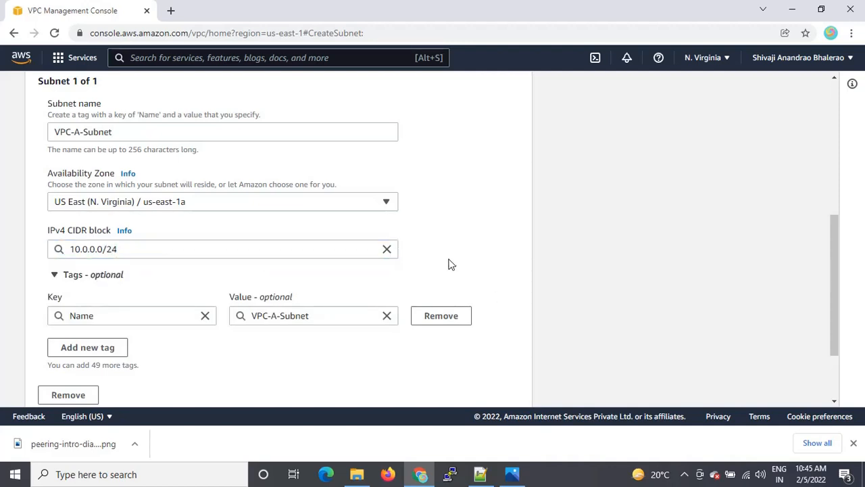
scroll(451, 264, "down", 2)
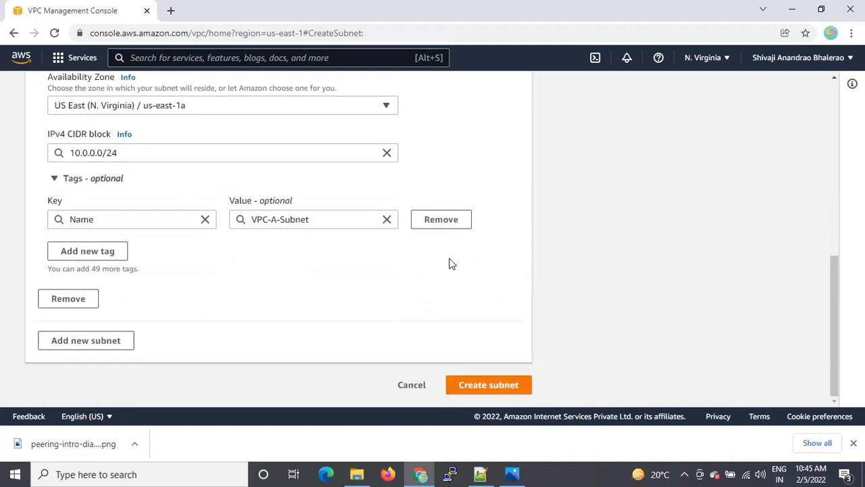
left_click(516, 387)
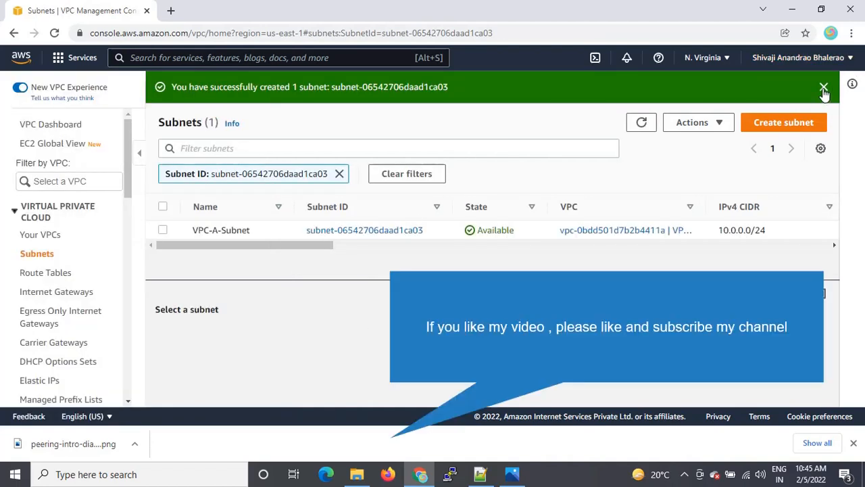
- Dismiss the subnet creation notice and show the details of VPC-A-Subnet
left_click(823, 88)
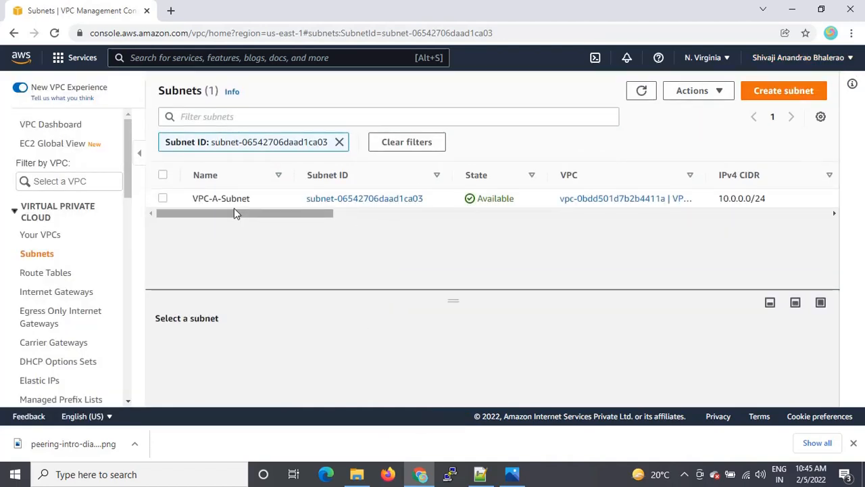
left_click(206, 203)
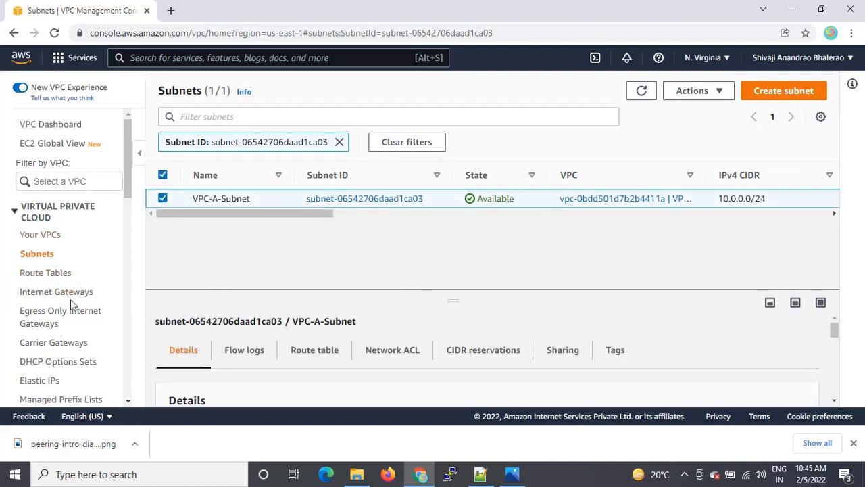
- Create an internet gateway with the name tag VPC-A-IGW and dismiss the creation notice
left_click(44, 296)
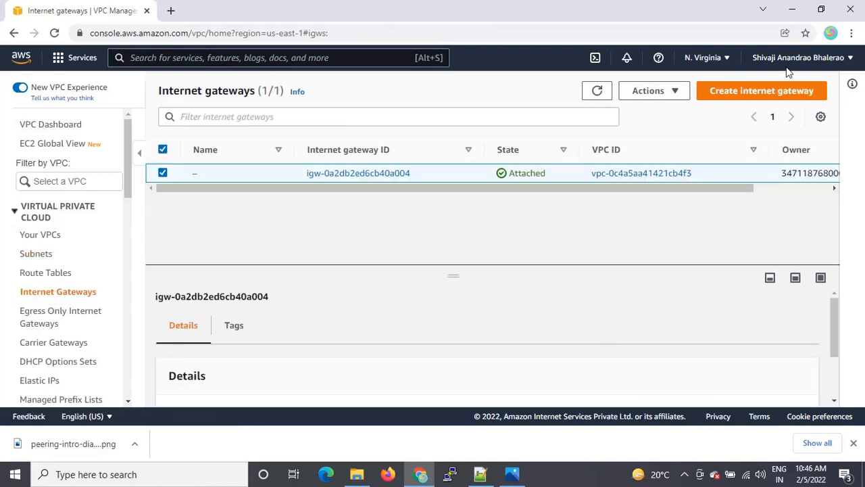
left_click(743, 92)
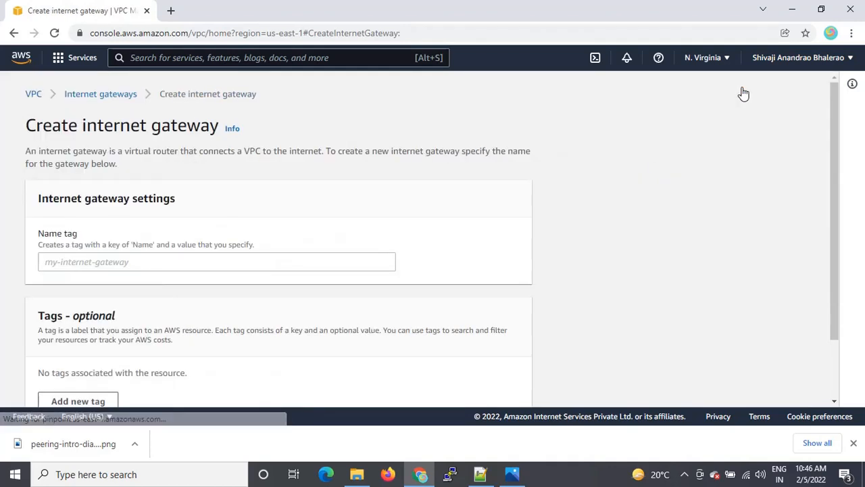
left_click(121, 261)
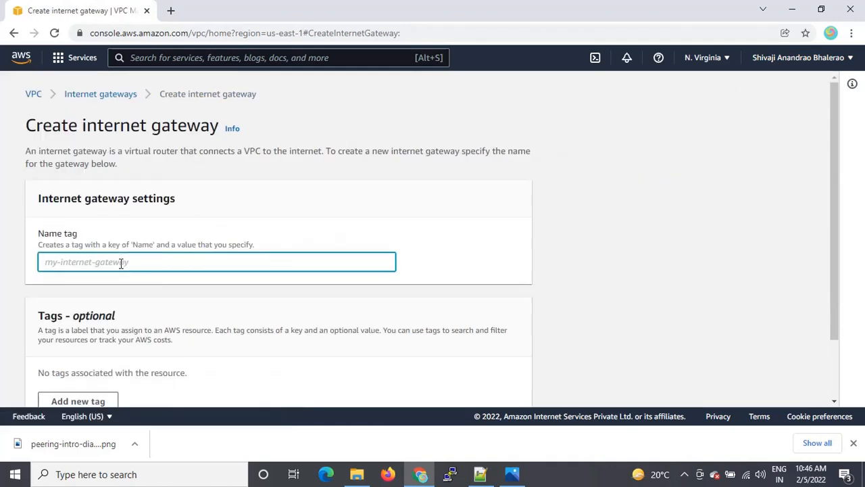
type("VPC-A")
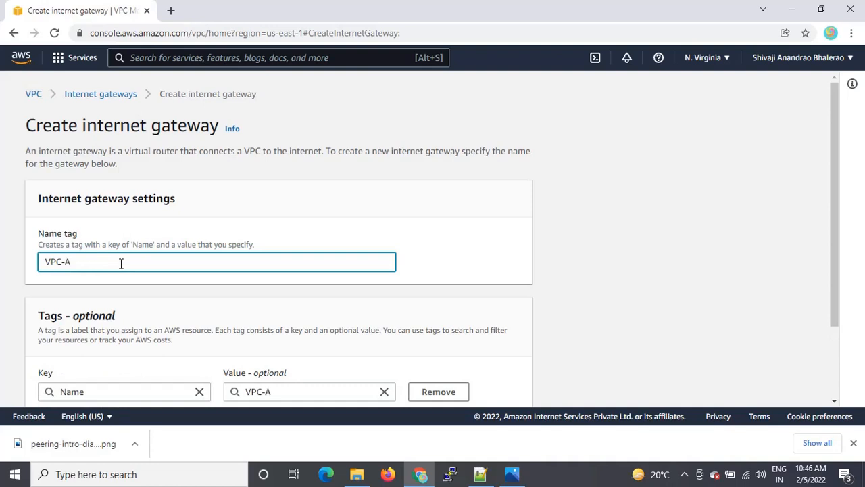
type("-GW")
key("BackSpace")
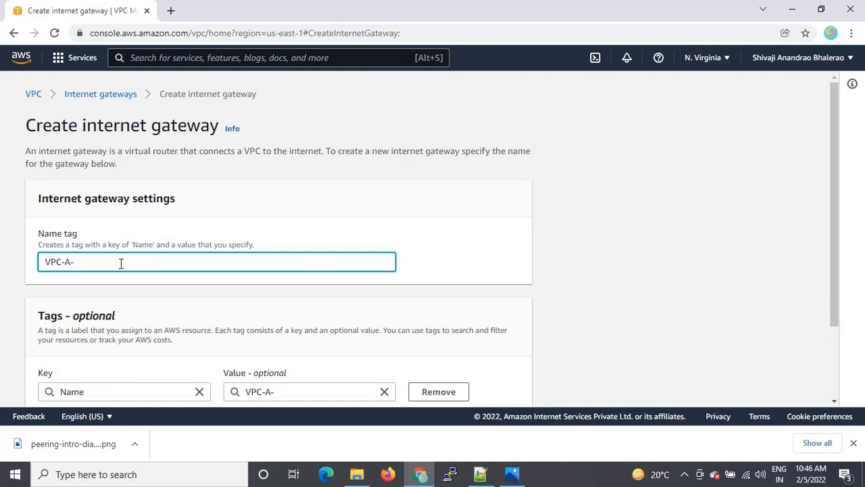
type("GW")
type("I")
type("G")
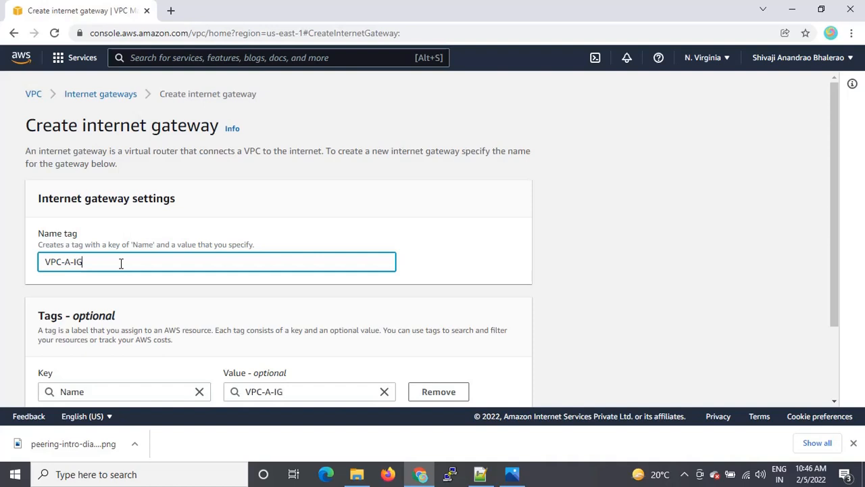
type("W")
scroll(128, 266, "down", 3)
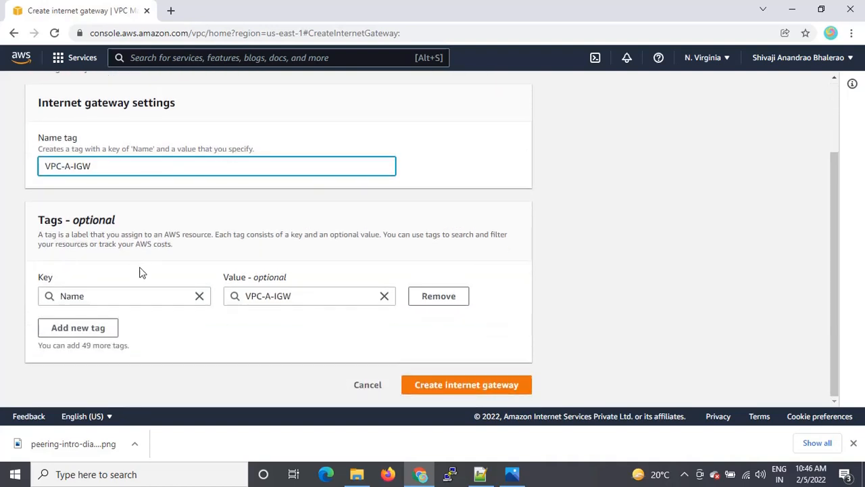
left_click(450, 386)
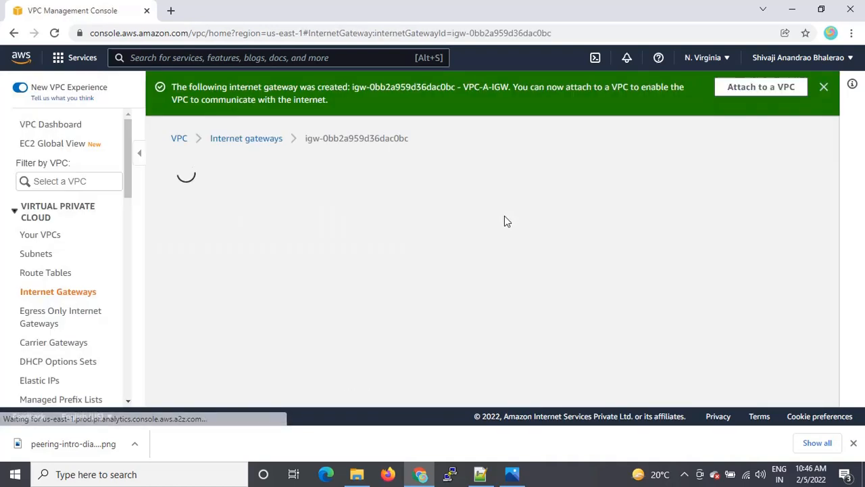
left_click(823, 87)
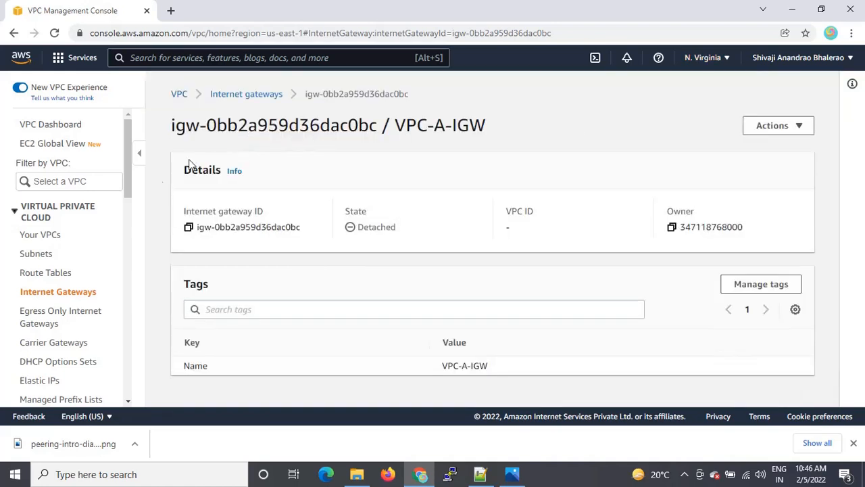
- Attach the internet gateway VPC-A-IGW to VPC-A from the list of internet gateways
left_click(48, 291)
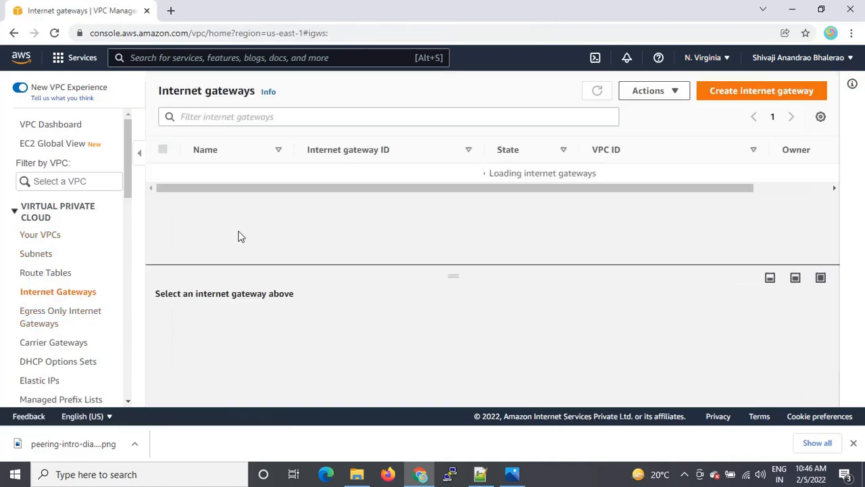
left_click(162, 192)
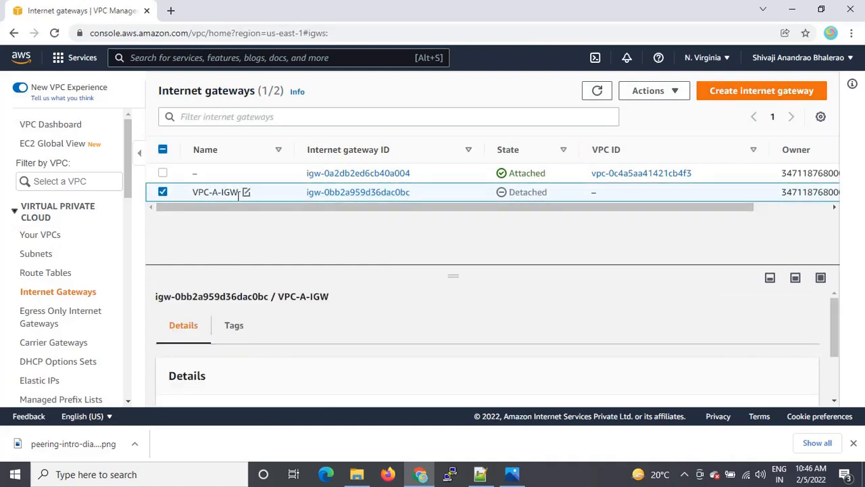
left_click(676, 91)
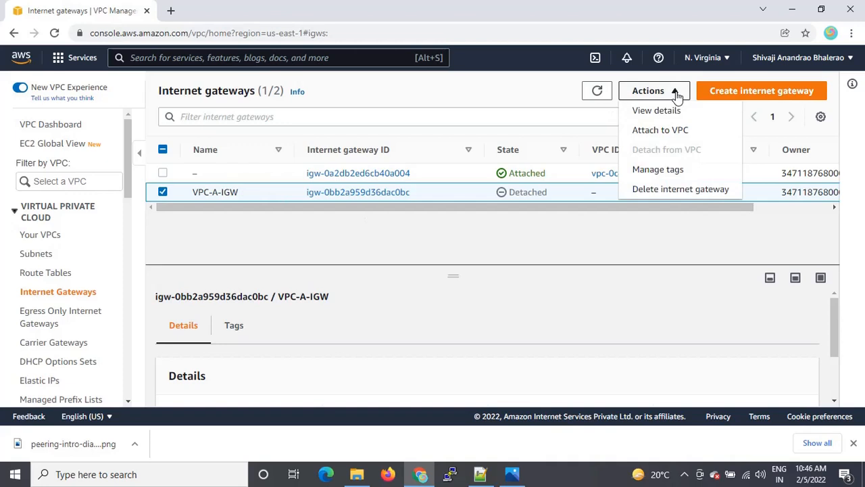
left_click(669, 136)
left_click(105, 242)
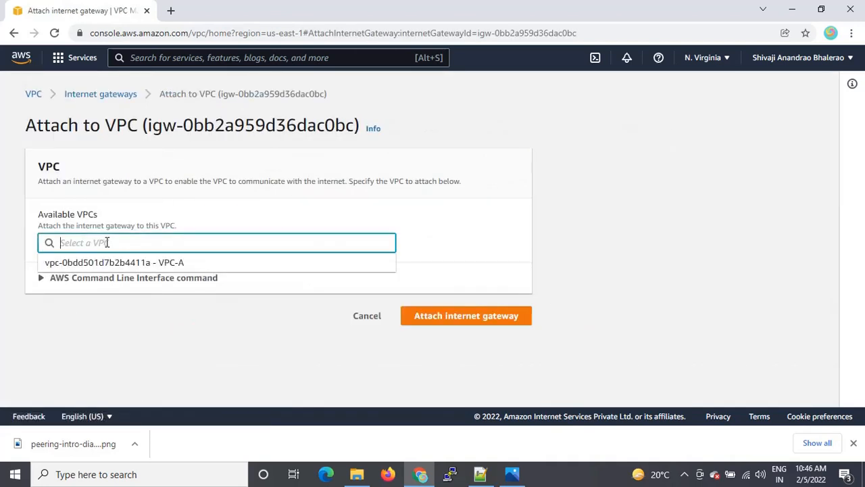
left_click(177, 265)
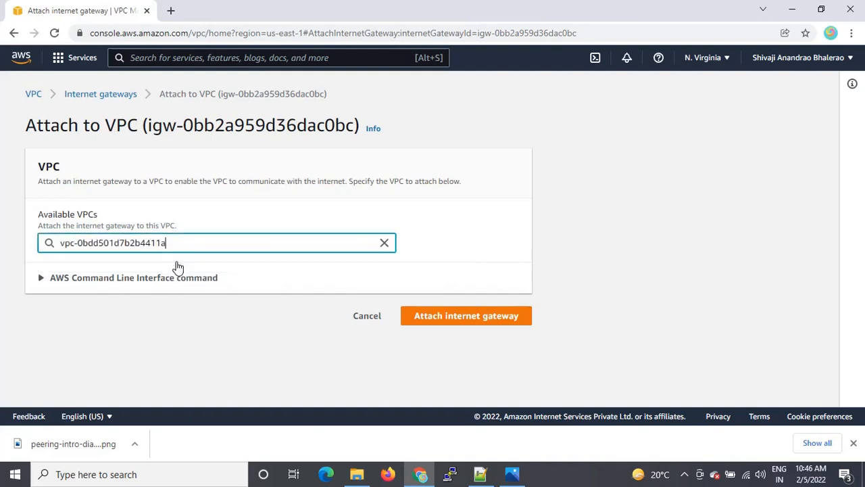
left_click(484, 316)
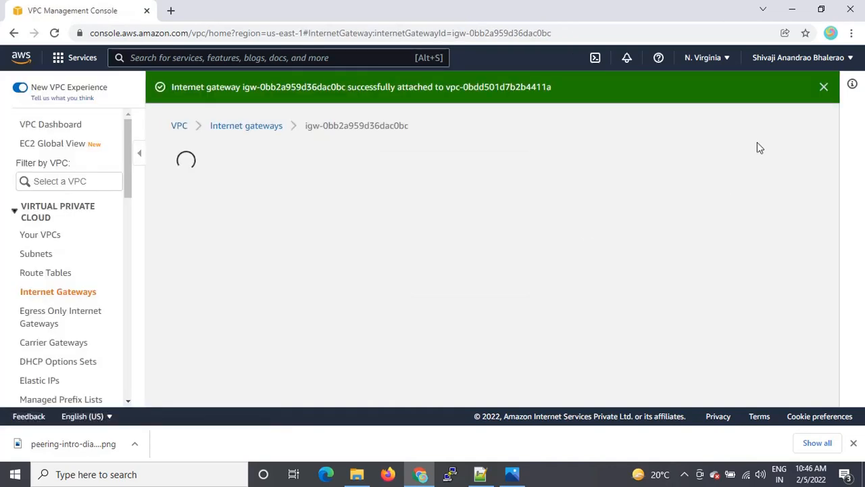
left_click(823, 86)
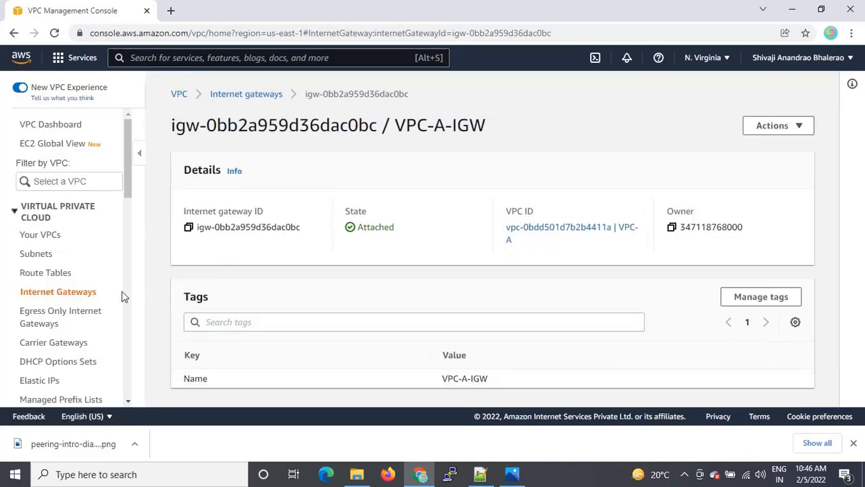
- Create a route table named VPC-A-RT for VPC-A and dismiss the creation notice
left_click(55, 279)
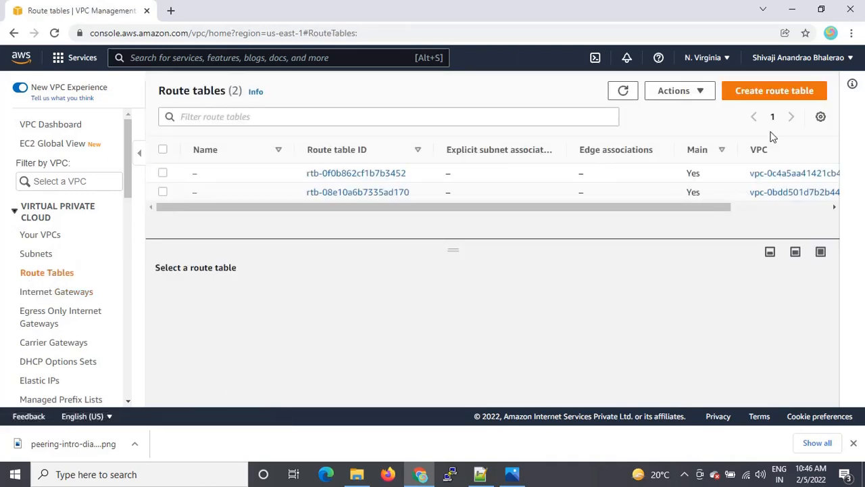
left_click(801, 92)
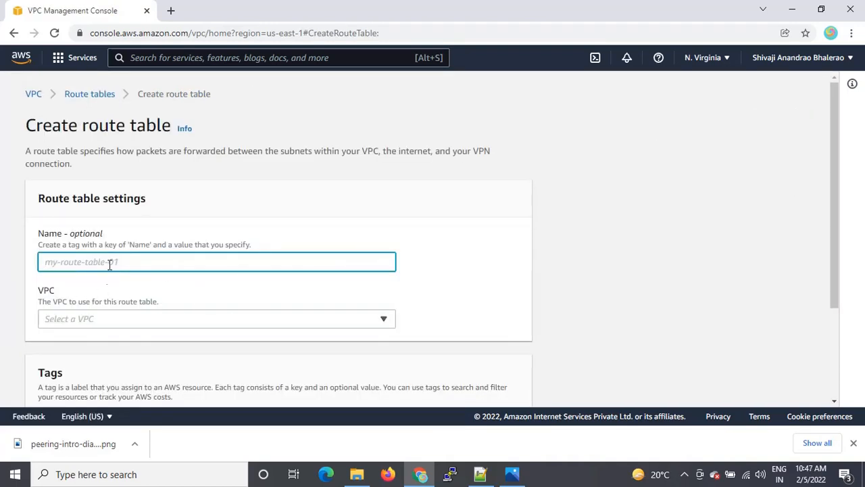
type("VPC-A-RT")
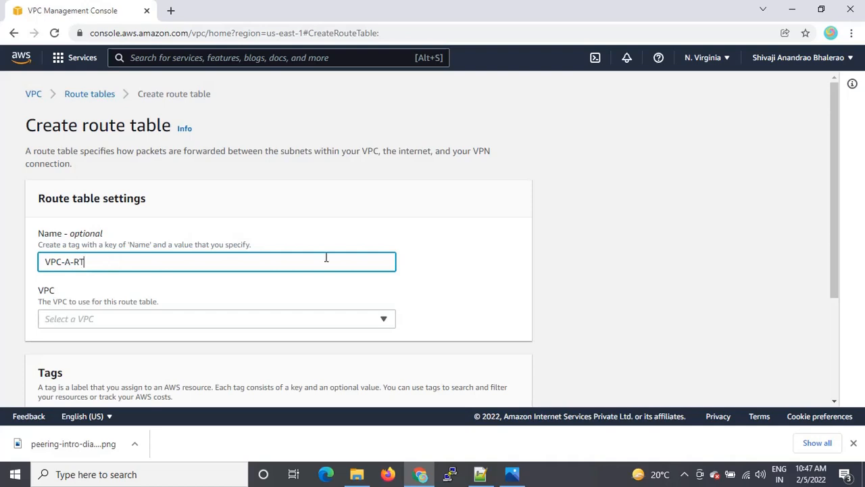
left_click(473, 293)
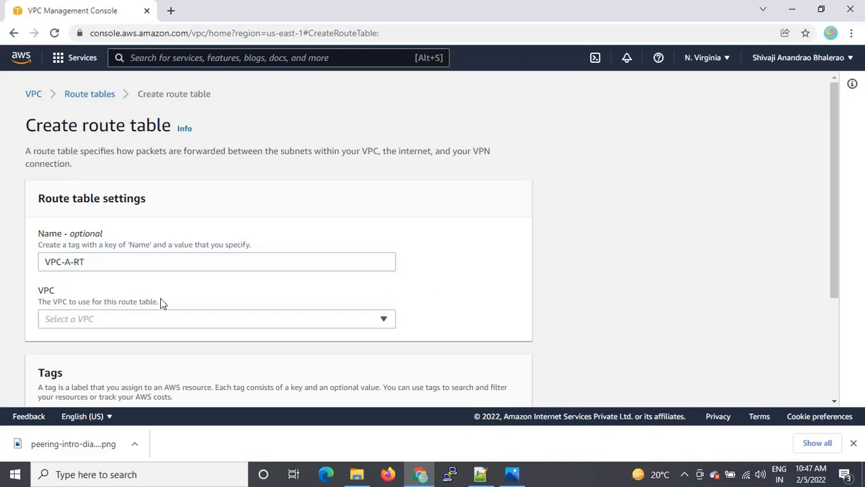
left_click(368, 320)
left_click(278, 284)
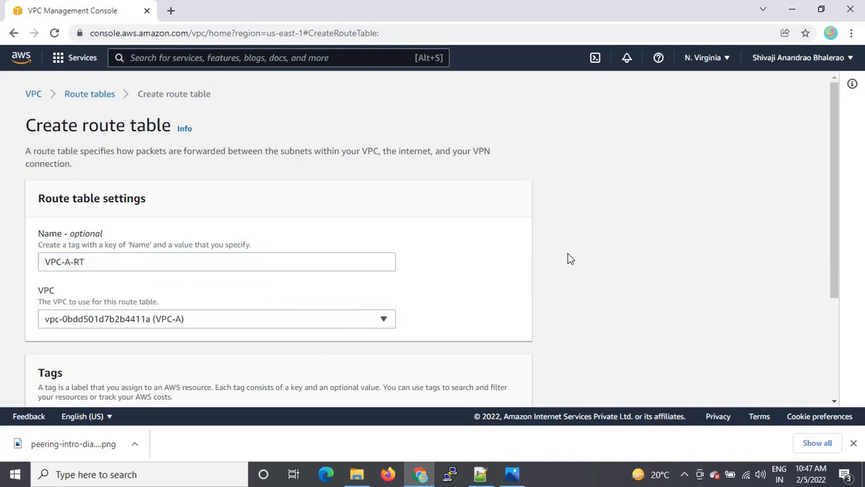
scroll(426, 239, "down", 2)
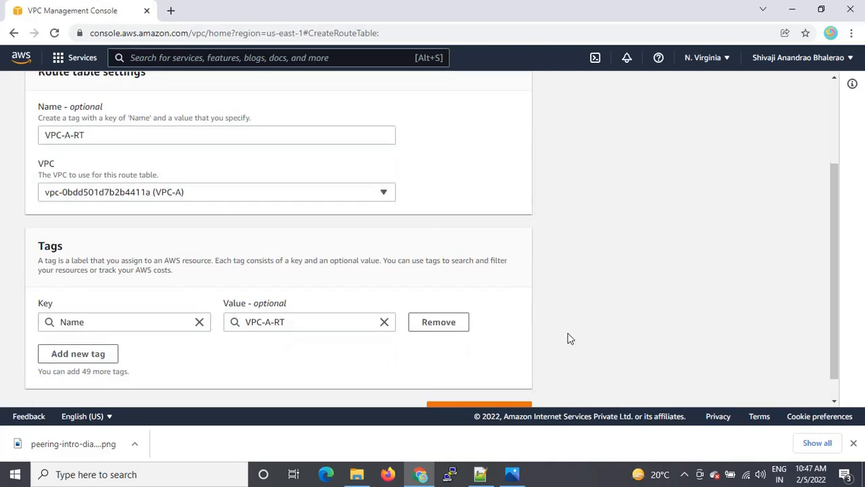
scroll(568, 338, "down", 1)
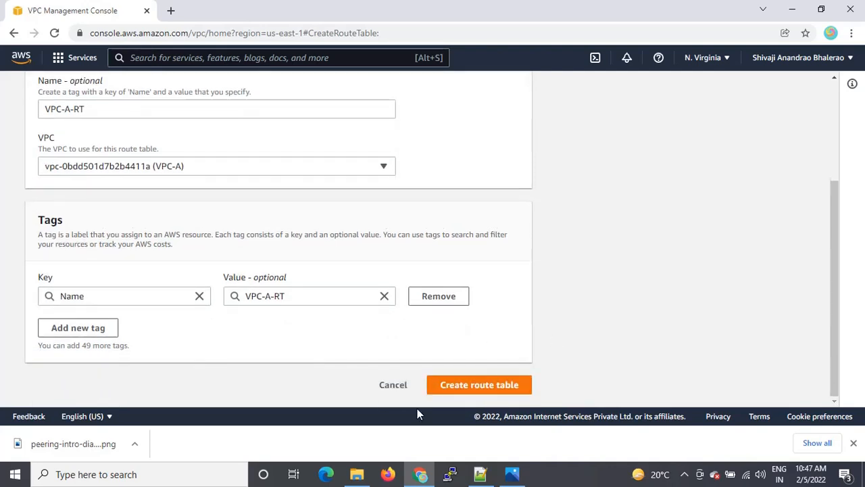
left_click(490, 391)
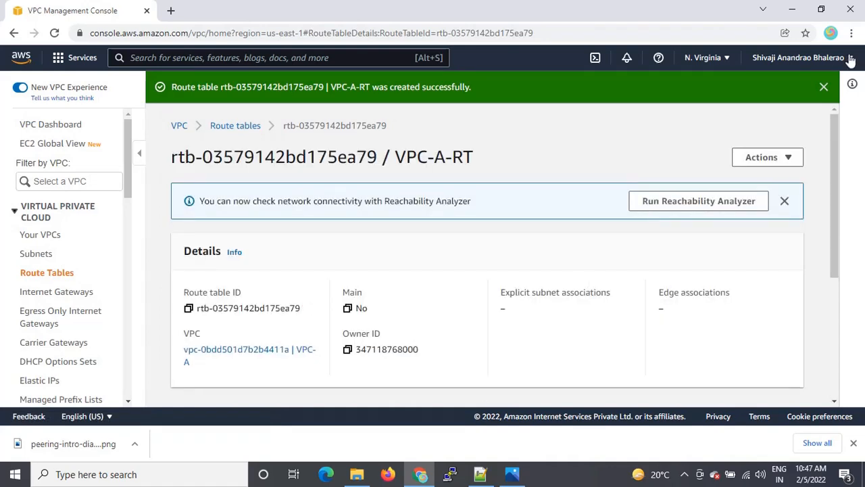
left_click(823, 87)
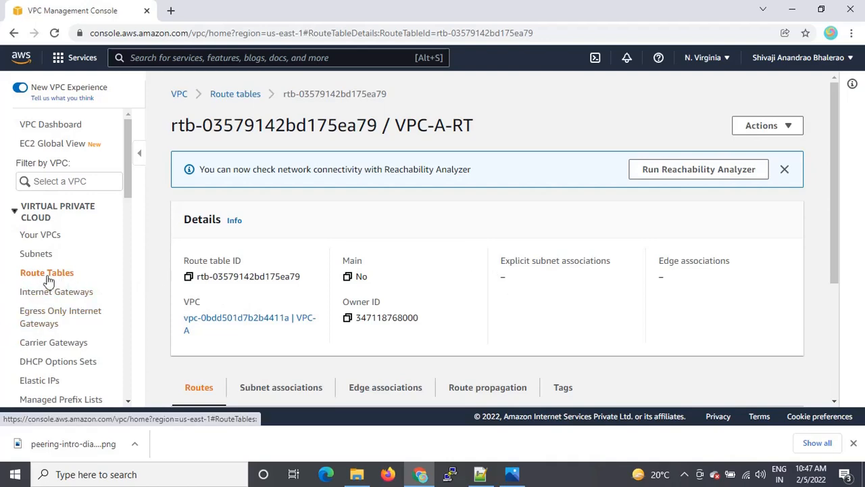
- Review the routes of the VPC-A-RT route table and dismiss the Reachability Analyzer notice
scroll(471, 257, "down", 3)
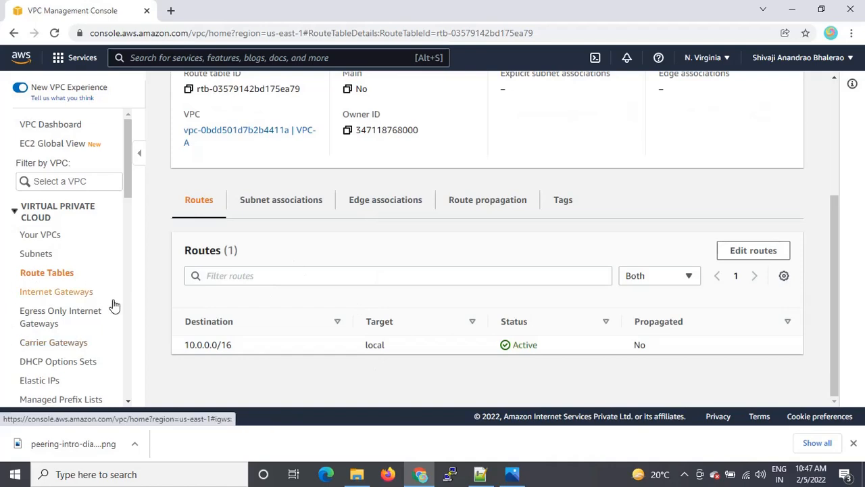
scroll(350, 322, "up", 3)
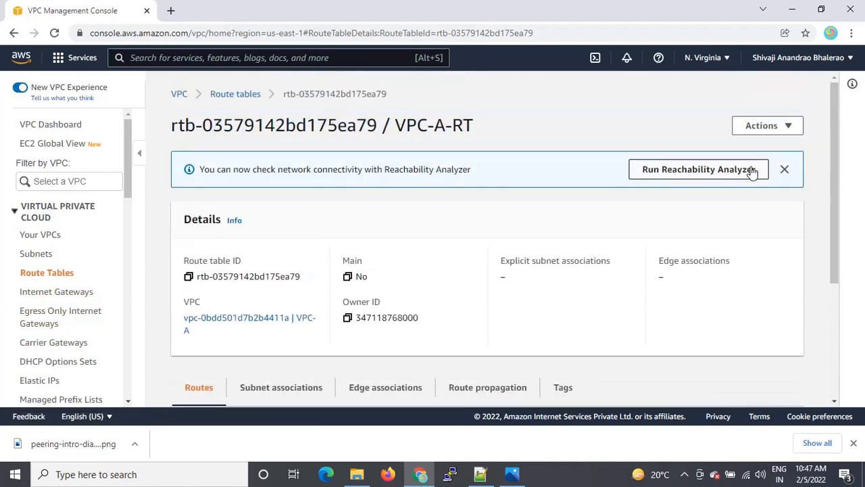
left_click(783, 169)
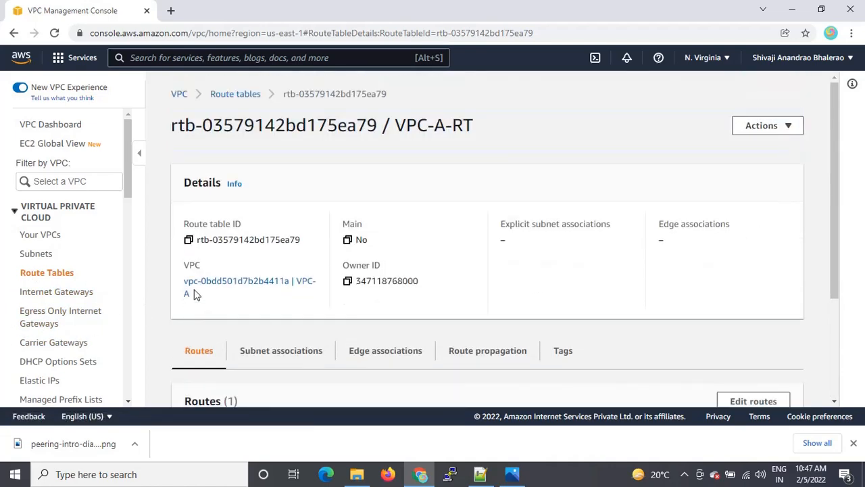
- Open the list of VPCs and check the peering diagram in Photos for the planned VPC layout
left_click(60, 237)
left_click(512, 474)
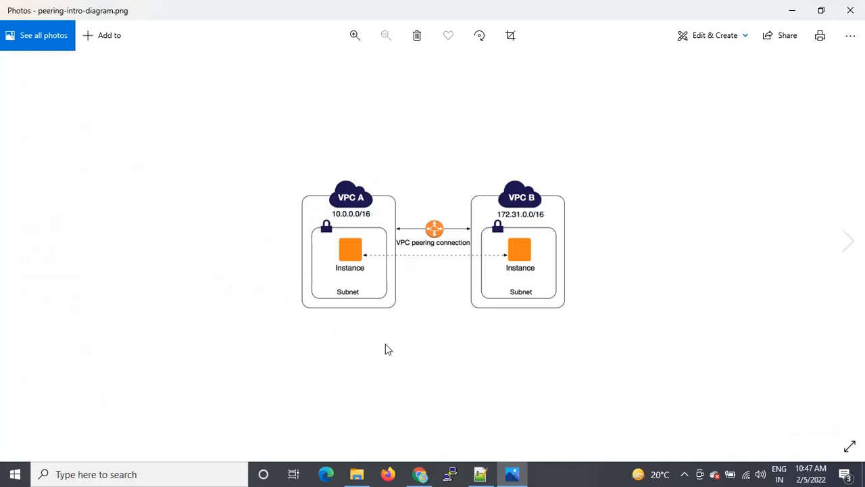
left_click(792, 11)
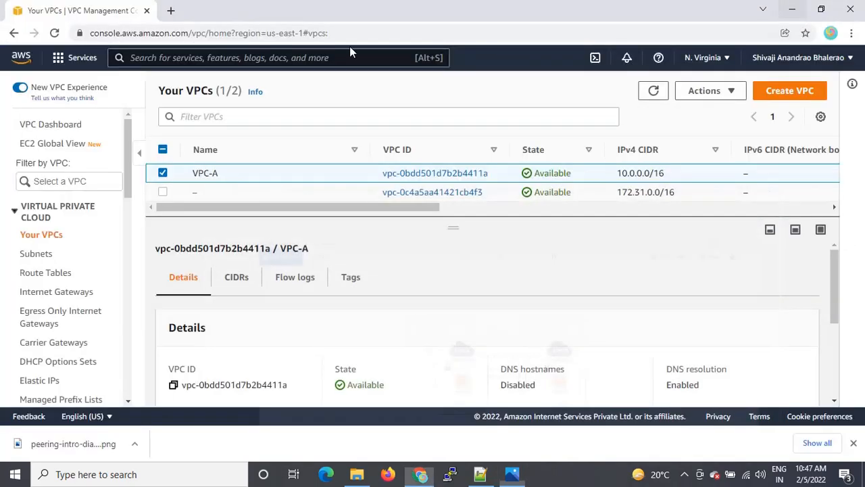
- Start creating a new VPC and set its name tag to VPC-B
left_click(813, 91)
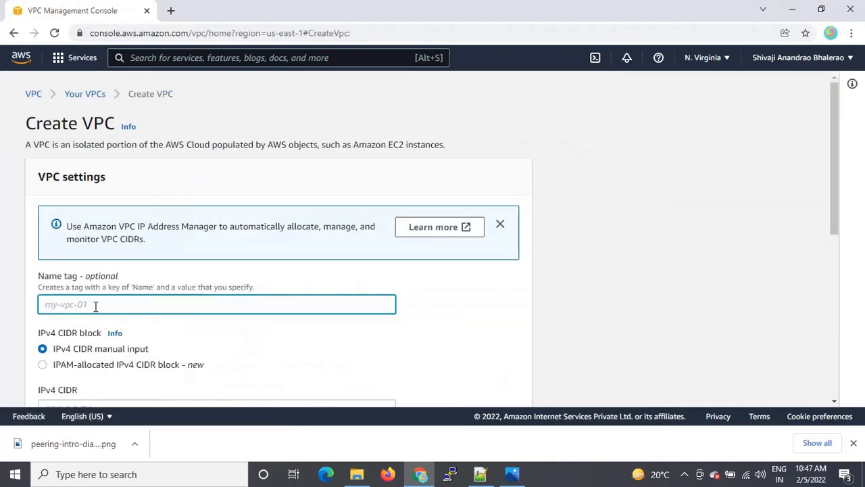
left_click(95, 305)
type("VPC-B")
scroll(185, 304, "down", 2)
- Set the new VPC's IPv4 CIDR to 172.31.0.0/16, consulting the peering diagram in Photos for VPC B's address range
left_click(126, 287)
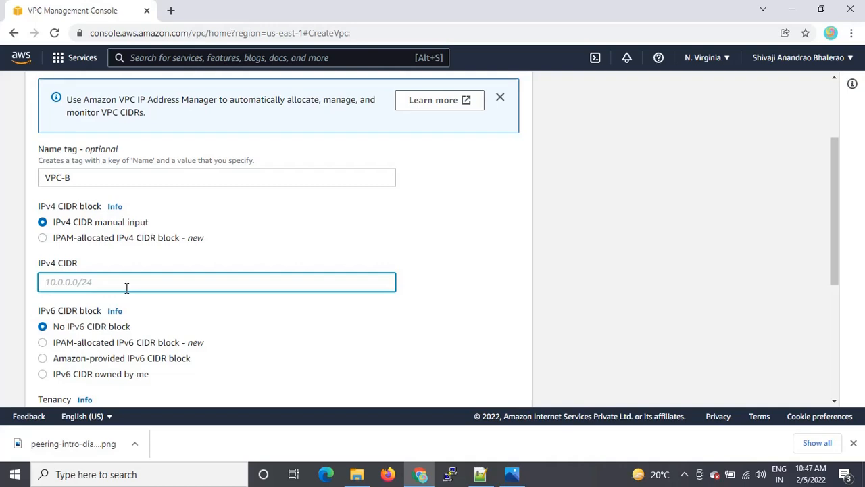
left_click(512, 475)
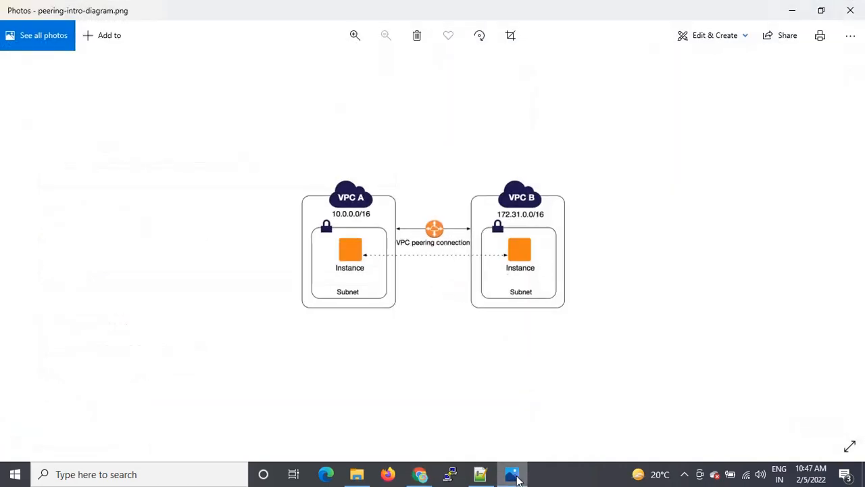
left_click(515, 475)
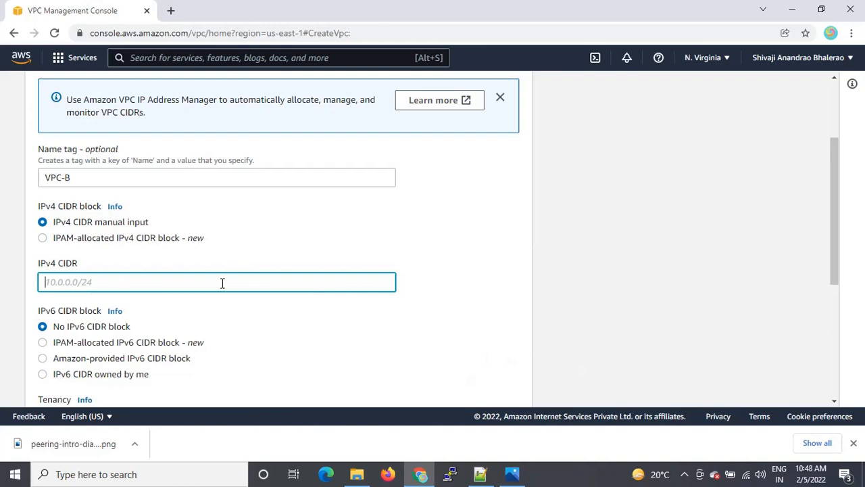
type("172.32.")
left_click(512, 473)
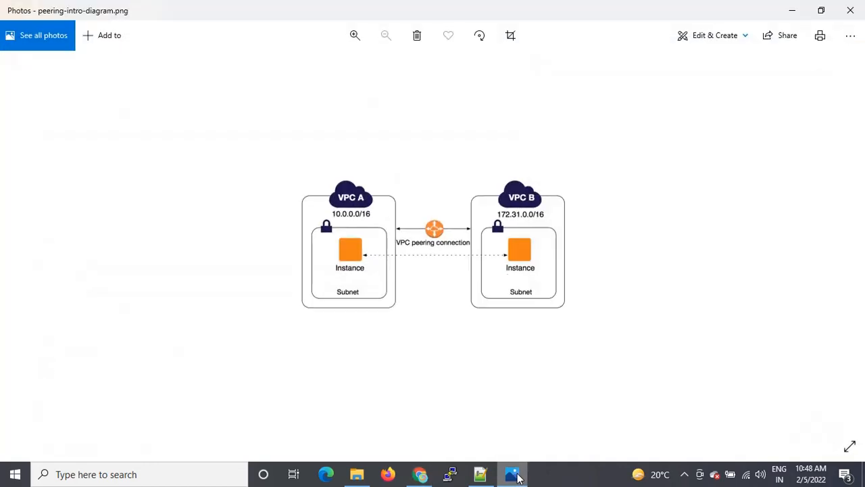
left_click(517, 477)
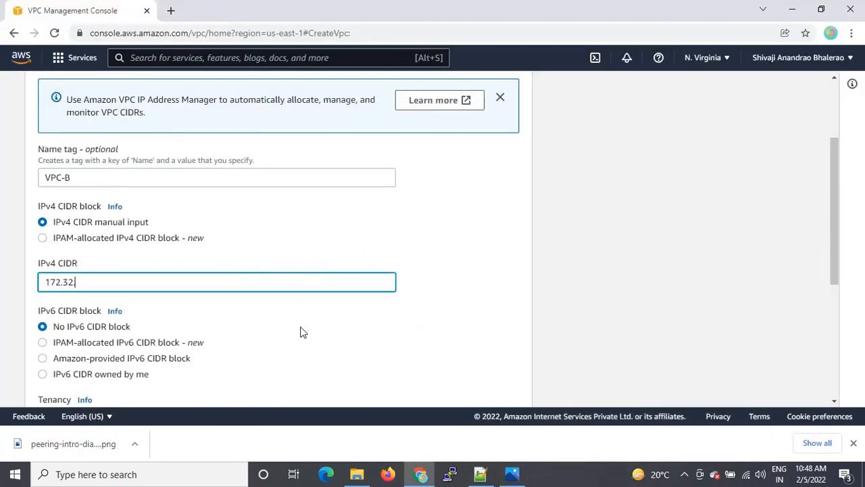
type("1.0.0/16")
- Create VPC-B with no IPv6 CIDR block and default tenancy, and dismiss the creation notice
scroll(324, 316, "down", 2)
scroll(420, 345, "down", 3)
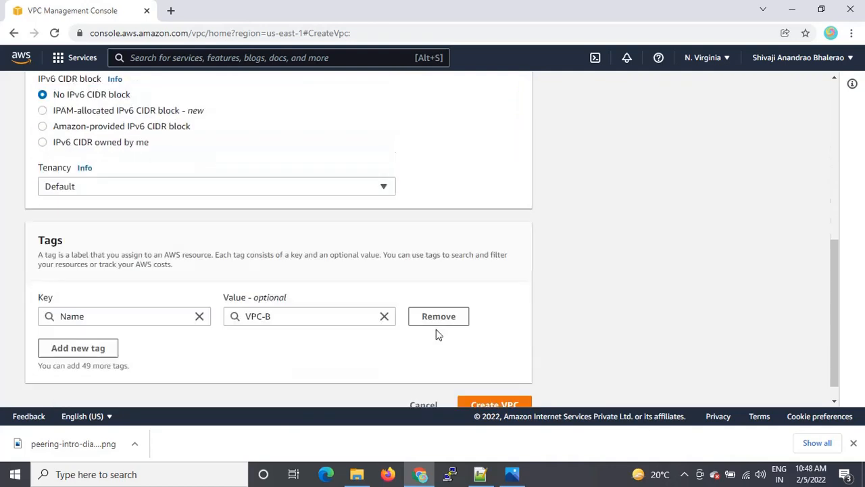
left_click(503, 384)
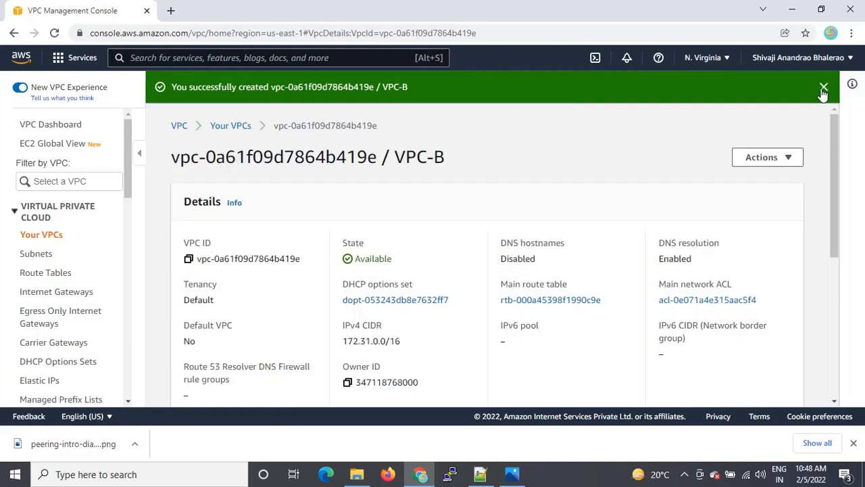
left_click(823, 89)
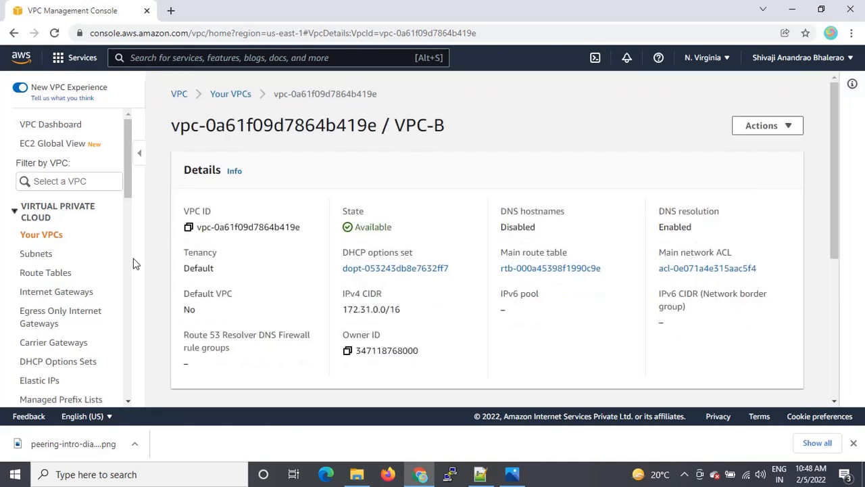
- Open the list of VPCs and select VPC-B instead of VPC-A to show its details
left_click(40, 236)
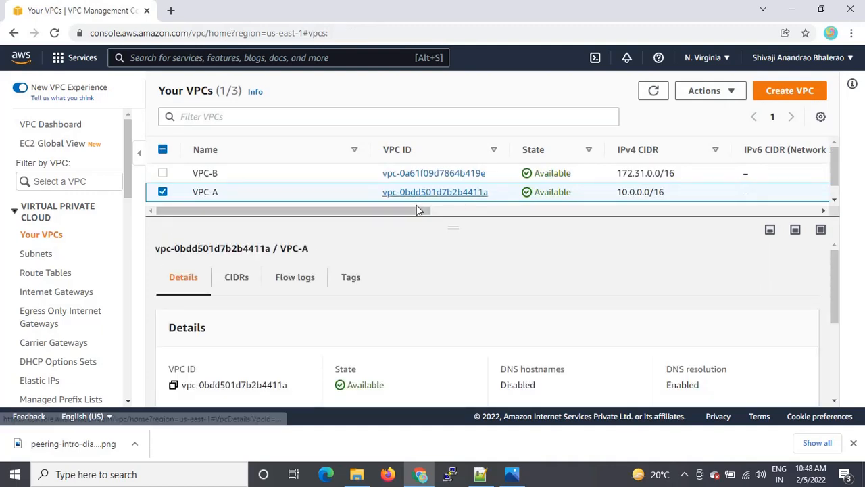
left_click(163, 192)
left_click(163, 174)
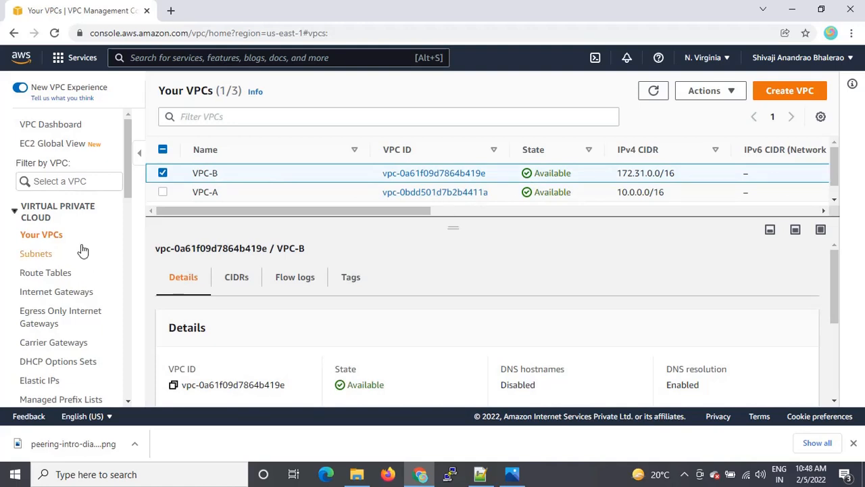
- Start creating a subnet from the list of subnets and choose VPC-B as its VPC
left_click(33, 255)
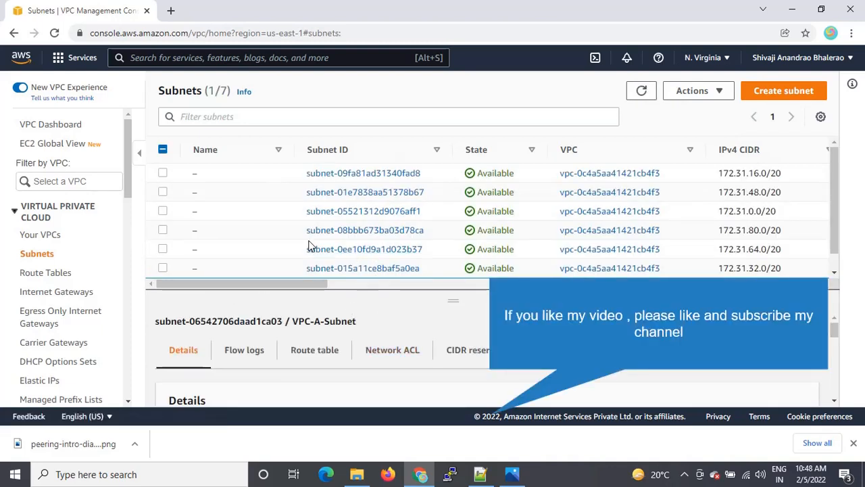
left_click(801, 90)
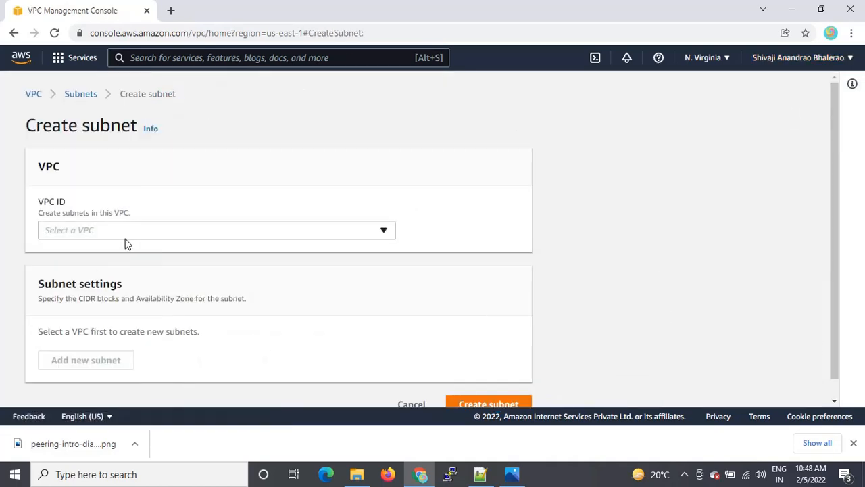
left_click(137, 233)
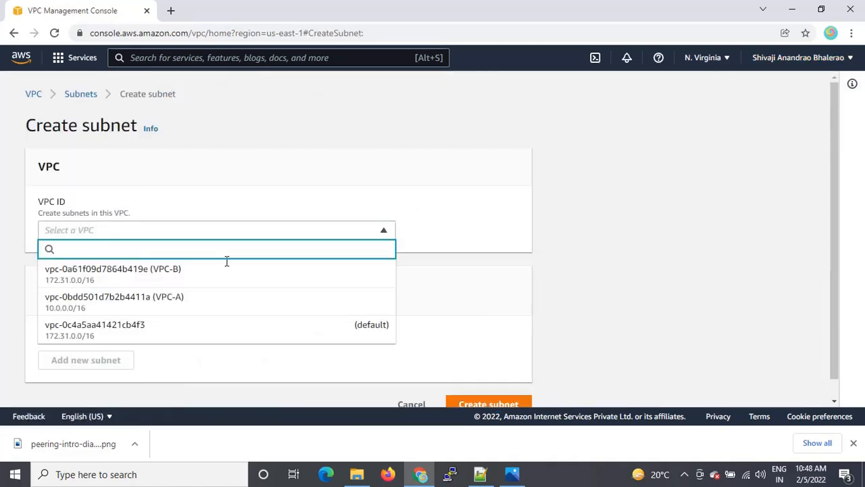
left_click(171, 278)
- Name the subnet VPC-B-Subnet and place it in the us-east-1a Availability Zone
scroll(169, 275, "down", 2)
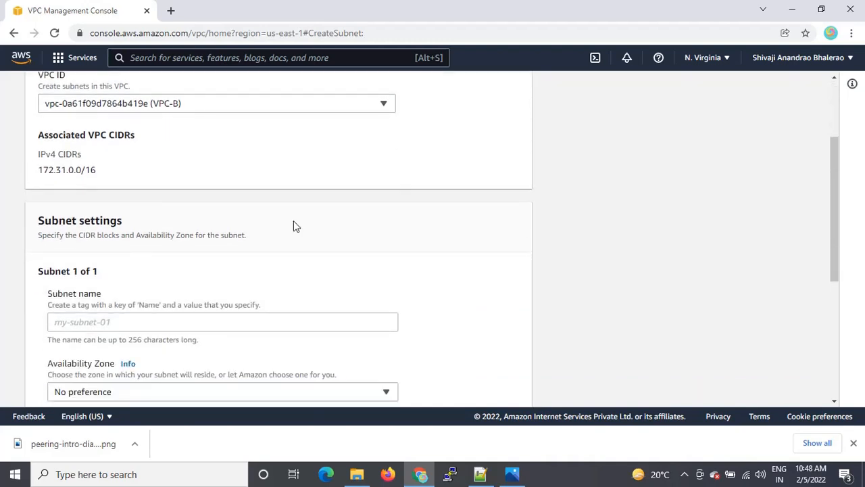
left_click(112, 320)
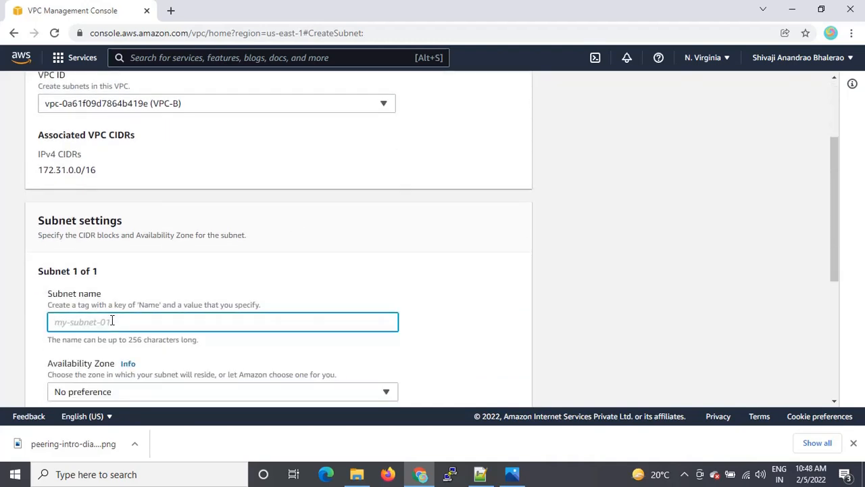
type("VPC-B-Subnet")
scroll(112, 321, "down", 2)
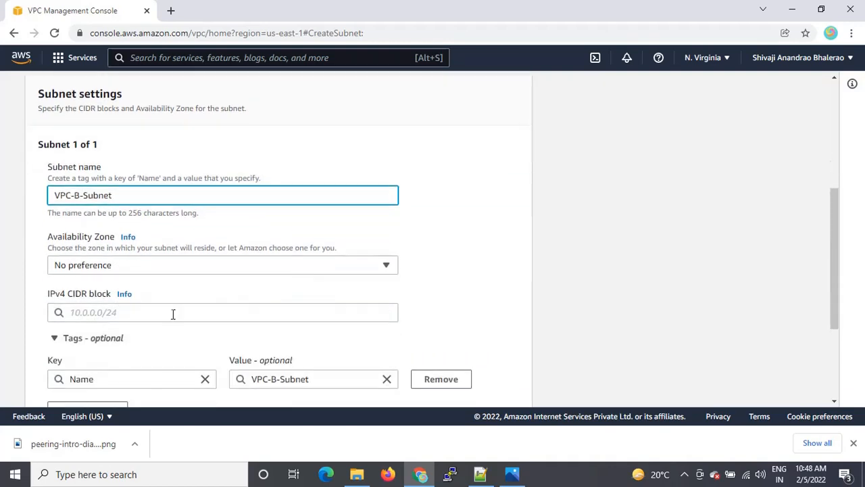
left_click(377, 267)
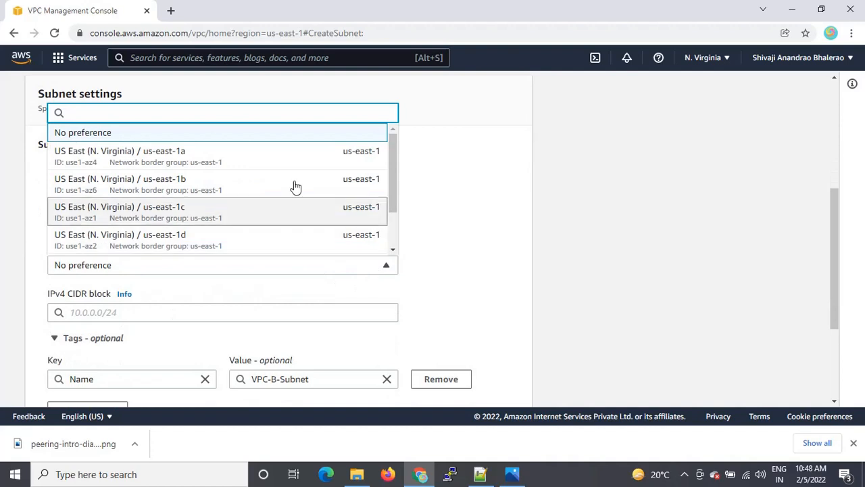
left_click(301, 159)
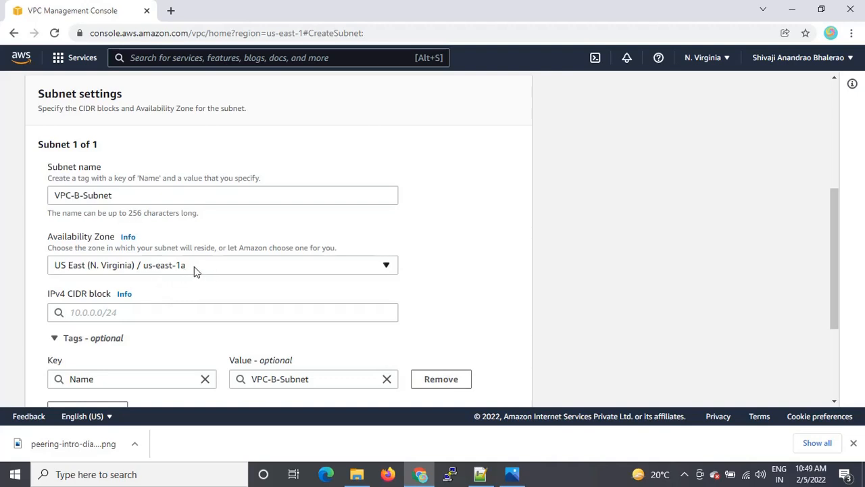
- Set the IPv4 CIDR block of VPC-B-Subnet to 172.31.0.0/16
scroll(405, 269, "down", 1)
left_click(117, 250)
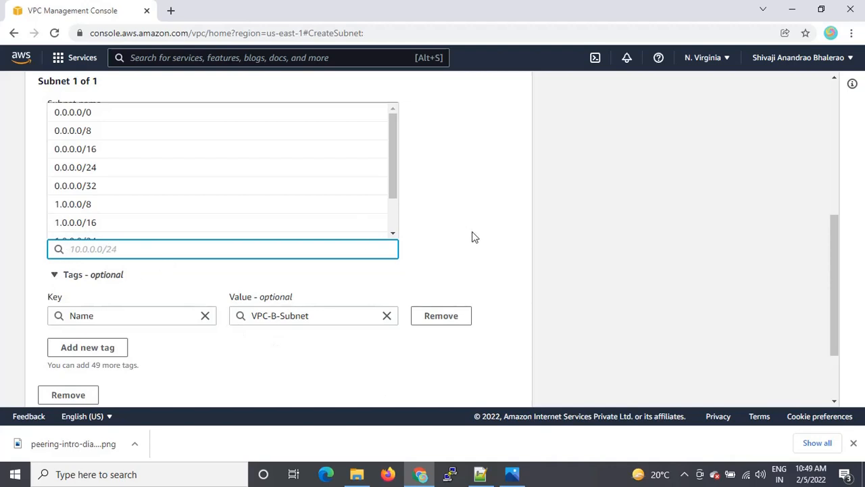
type("172")
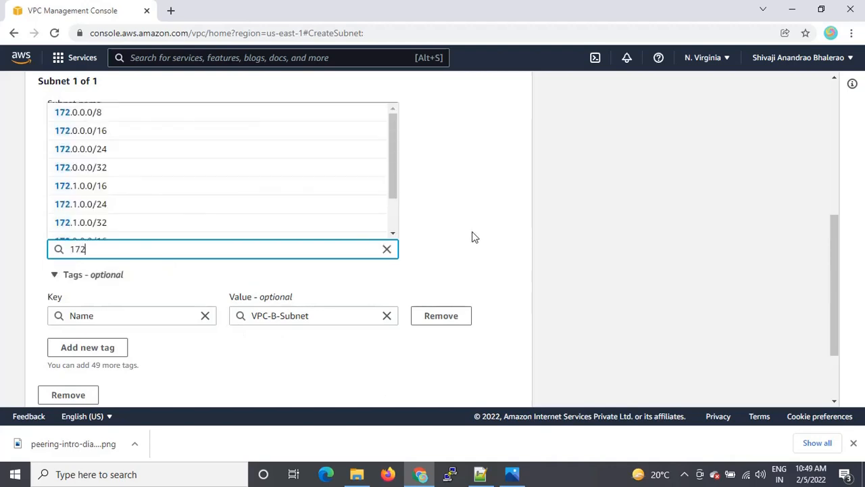
type(".31.0")
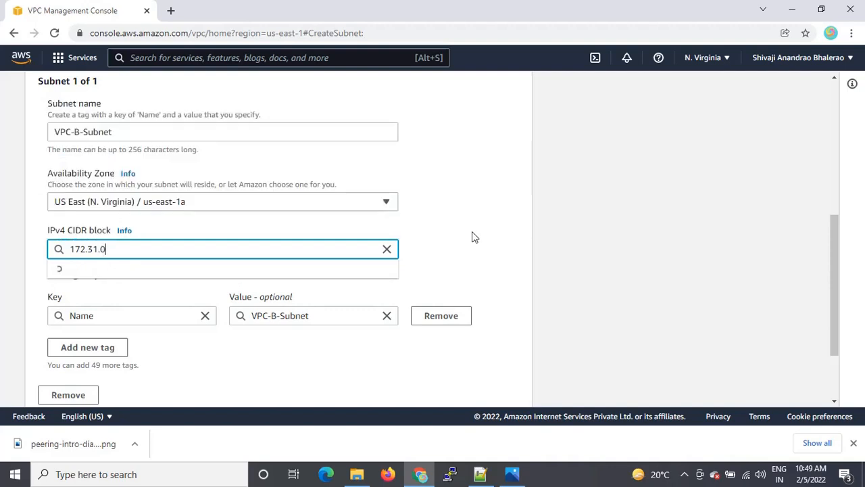
type(".0/16")
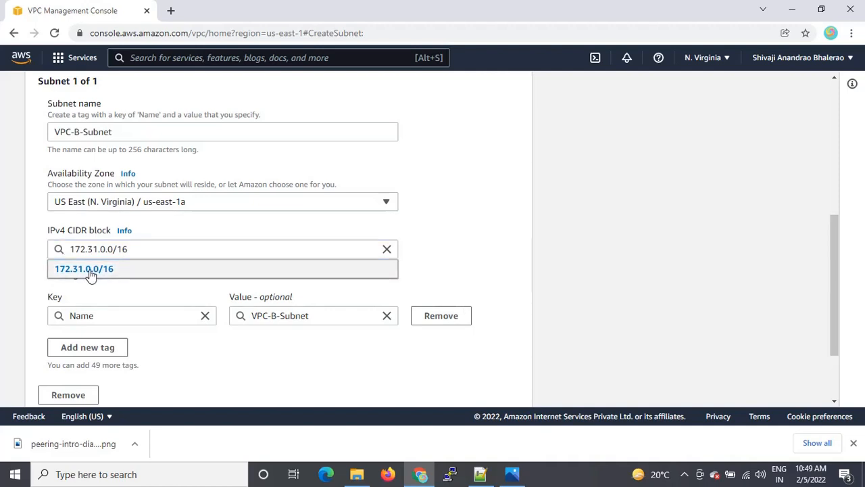
left_click(89, 269)
left_click(475, 230)
- Check the subnet's CIDR block against VPC B in the peering diagram in Photos
scroll(475, 230, "down", 1)
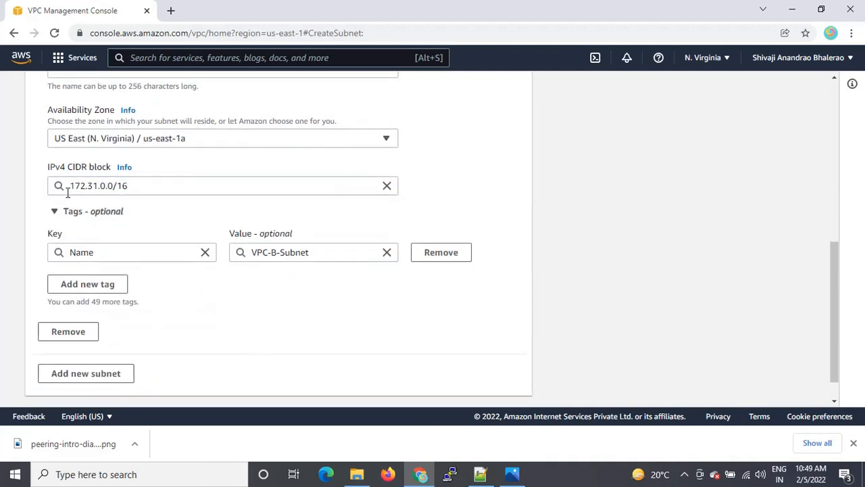
left_click(511, 475)
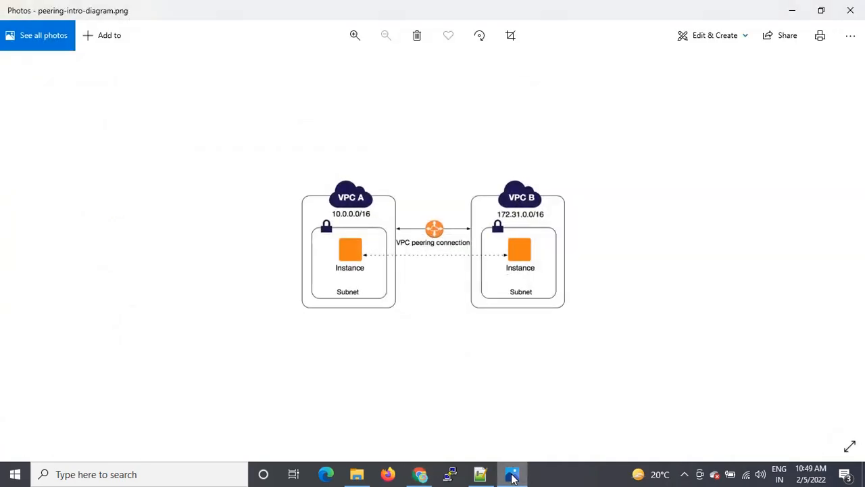
left_click(512, 475)
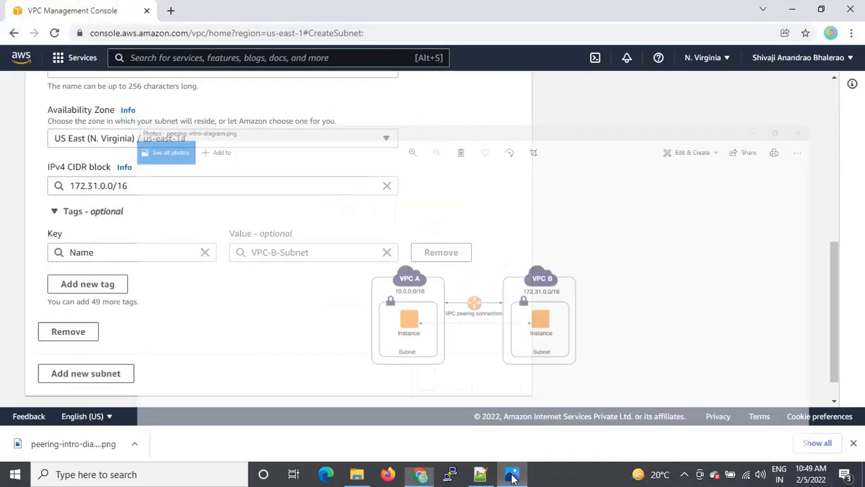
- Create VPC-B-Subnet, dismiss the creation notice and remove the Subnet ID filter from the subnet list
scroll(496, 366, "down", 1)
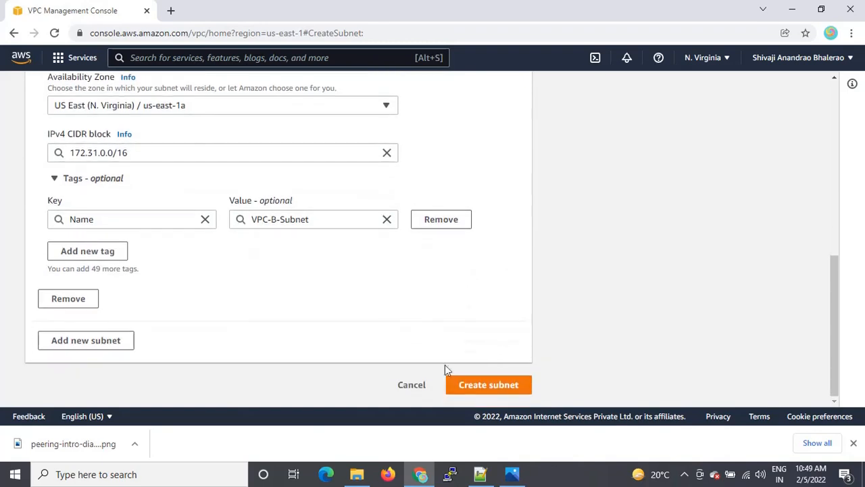
left_click(509, 386)
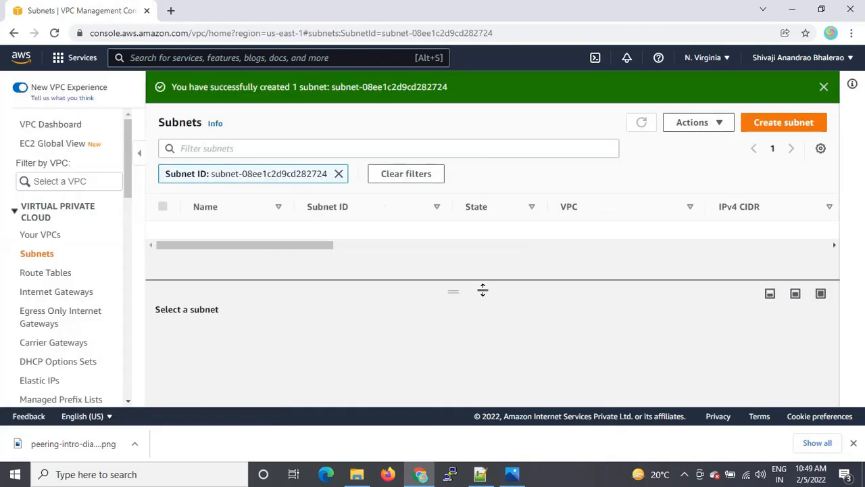
left_click(823, 89)
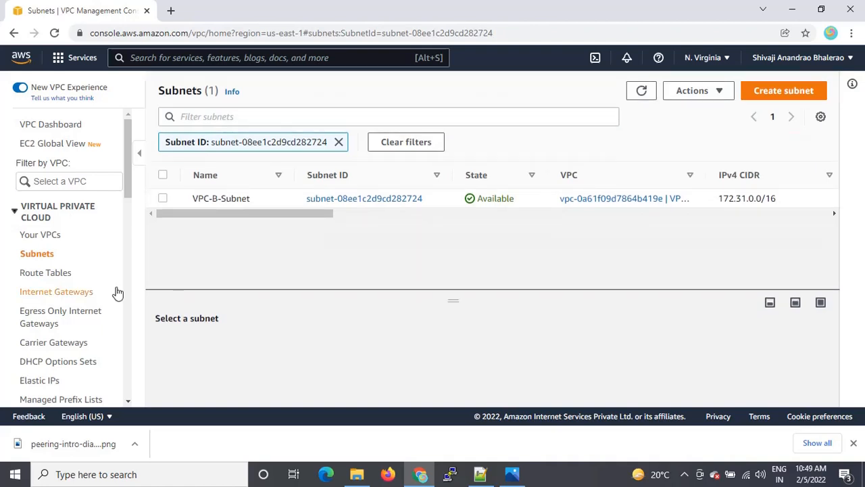
left_click(338, 142)
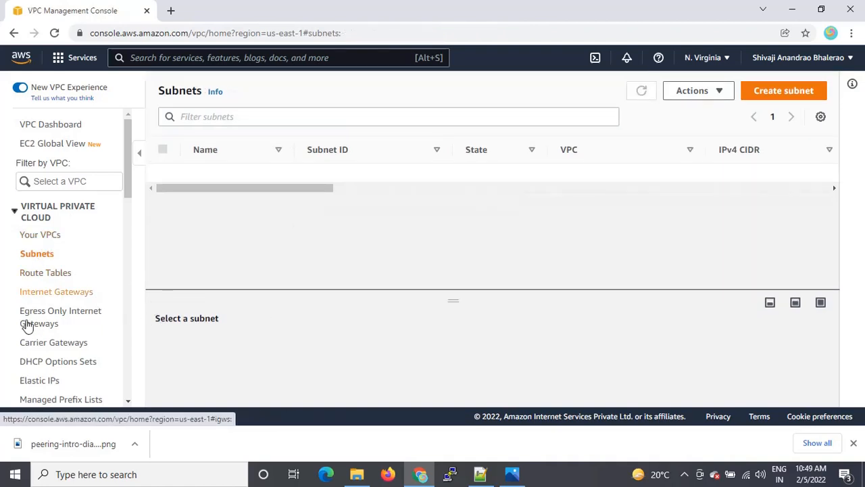
- Create an internet gateway with the name tag VPC-B-IGW
left_click(76, 294)
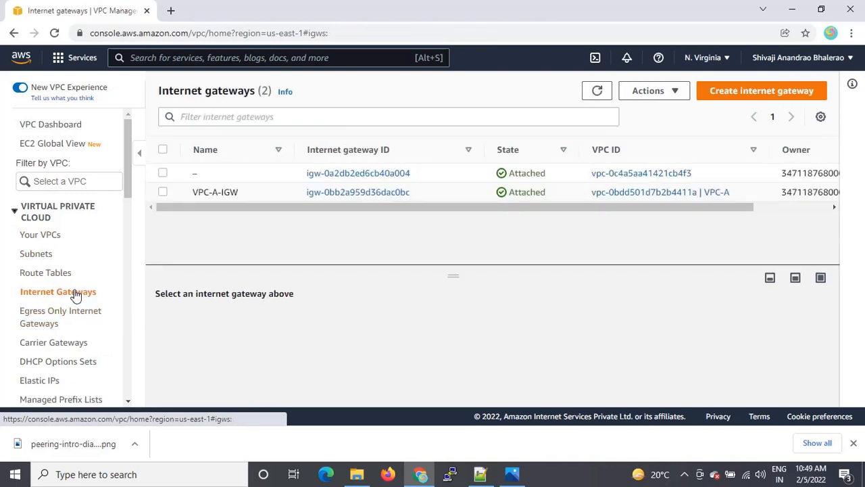
left_click(790, 97)
left_click(135, 262)
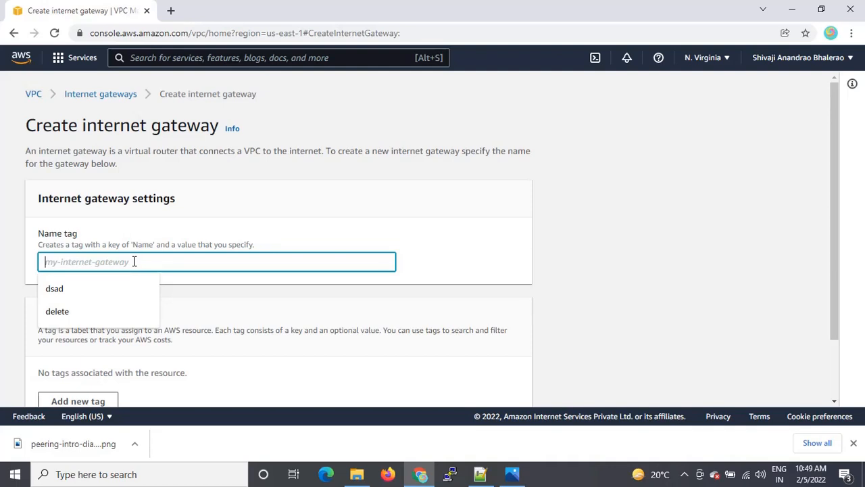
type("VPC-B-IGW")
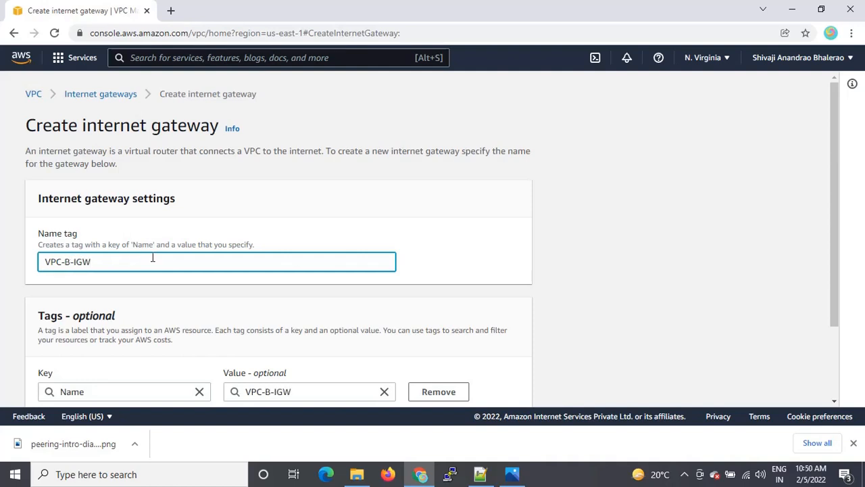
left_click(488, 241)
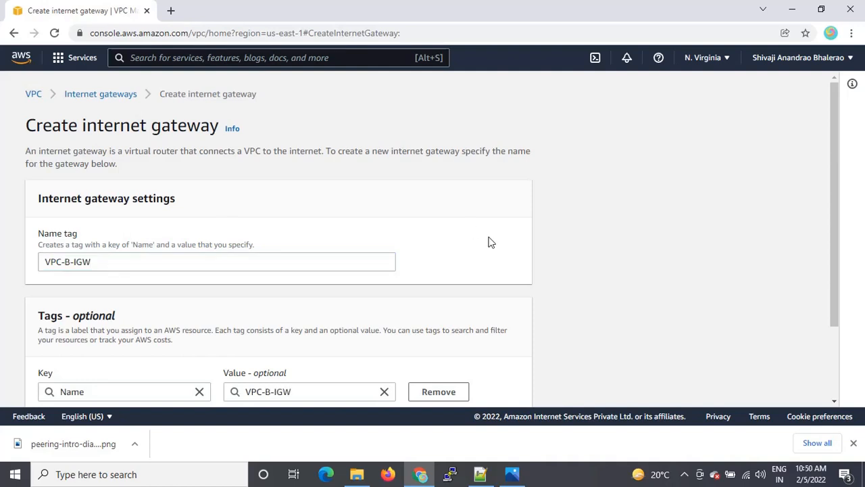
scroll(488, 241, "down", 2)
left_click(470, 386)
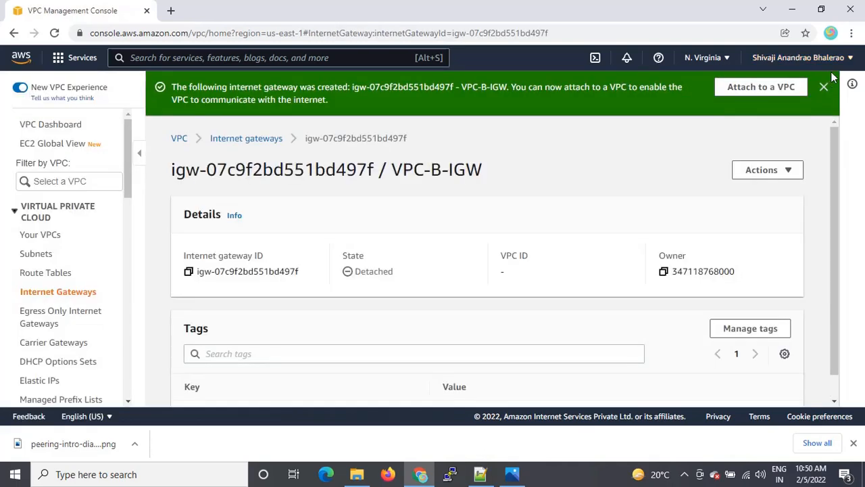
- Attach the internet gateway VPC-B-IGW to VPC-B and dismiss the success notice
left_click(824, 88)
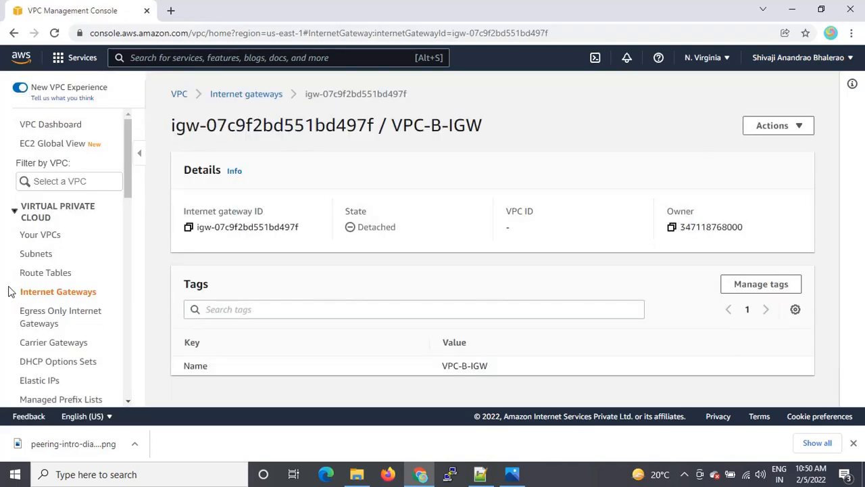
left_click(67, 296)
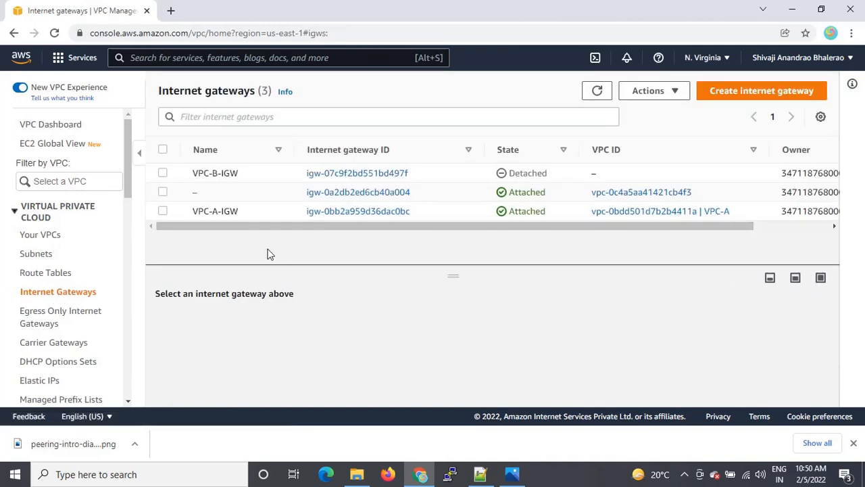
left_click(162, 173)
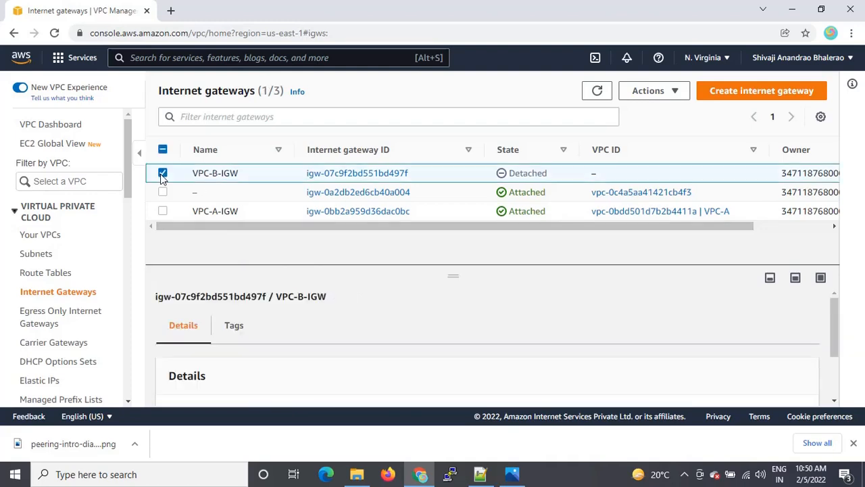
left_click(688, 93)
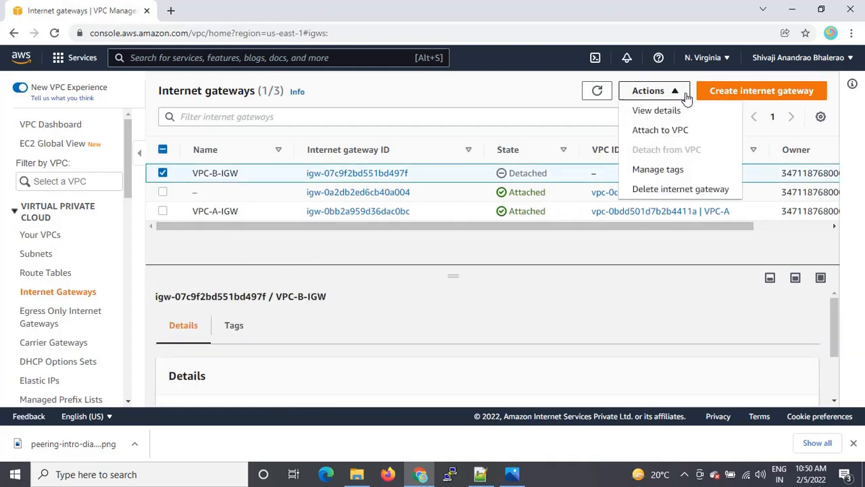
left_click(689, 131)
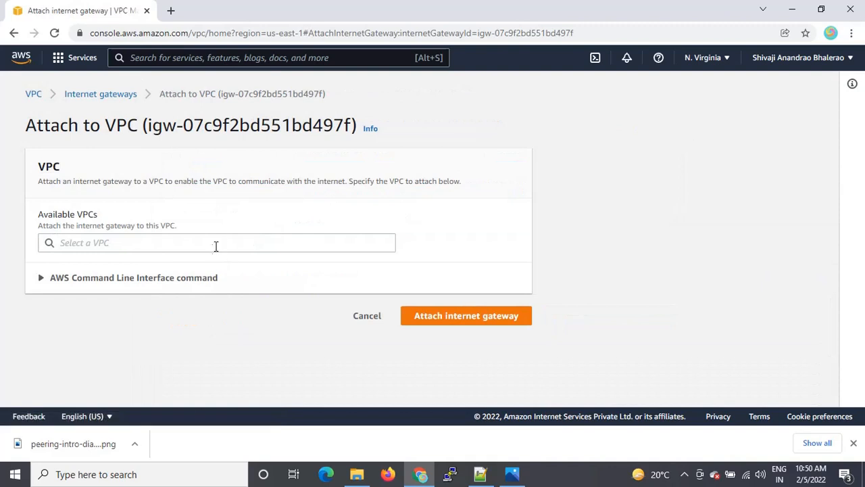
left_click(269, 241)
left_click(169, 269)
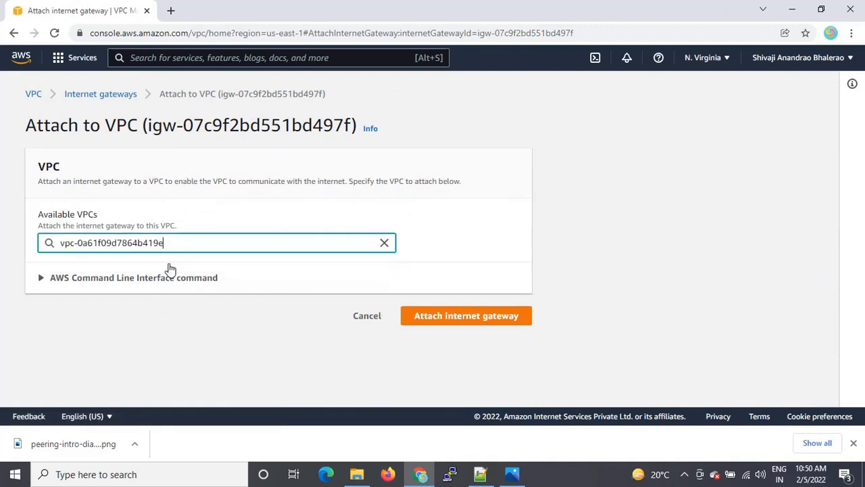
left_click(482, 328)
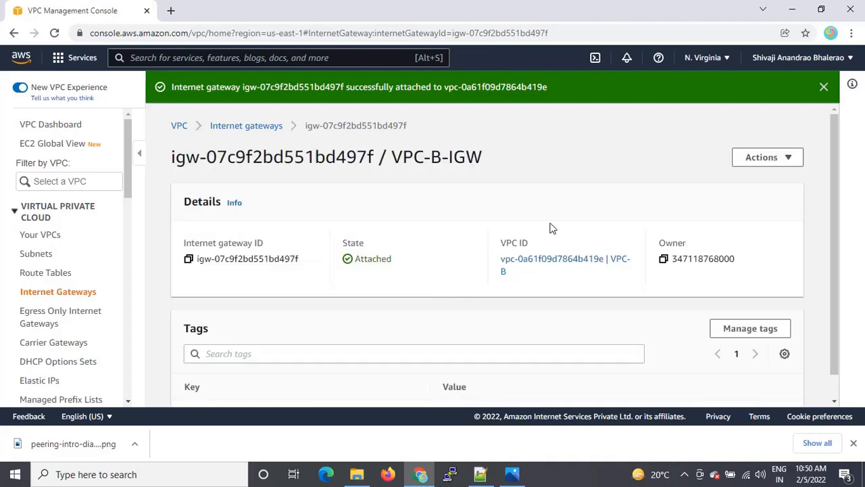
left_click(821, 85)
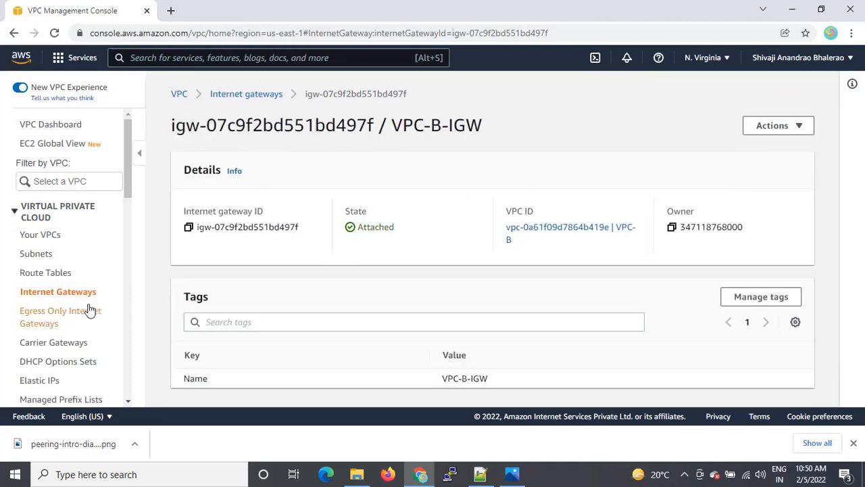
- Create a route table named VPC-B-RT in VPC-B and dismiss the creation notice
left_click(42, 273)
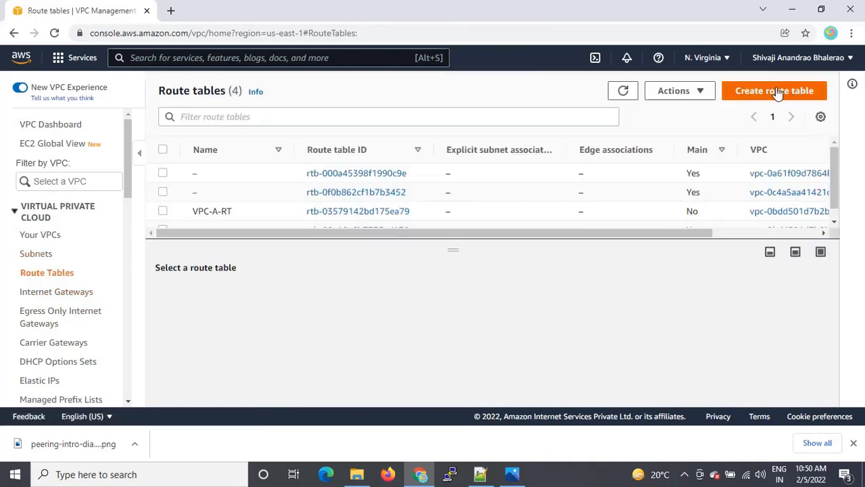
left_click(774, 93)
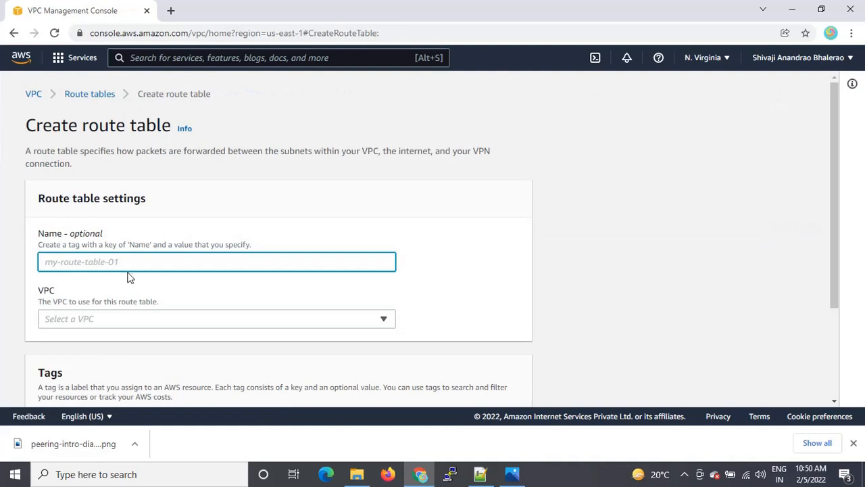
type("VPC-B-RT")
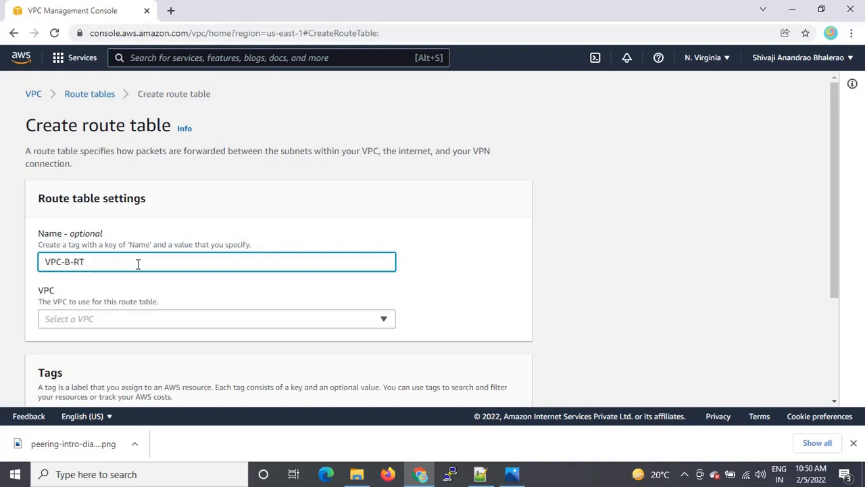
scroll(145, 273, "down", 1)
left_click(218, 260)
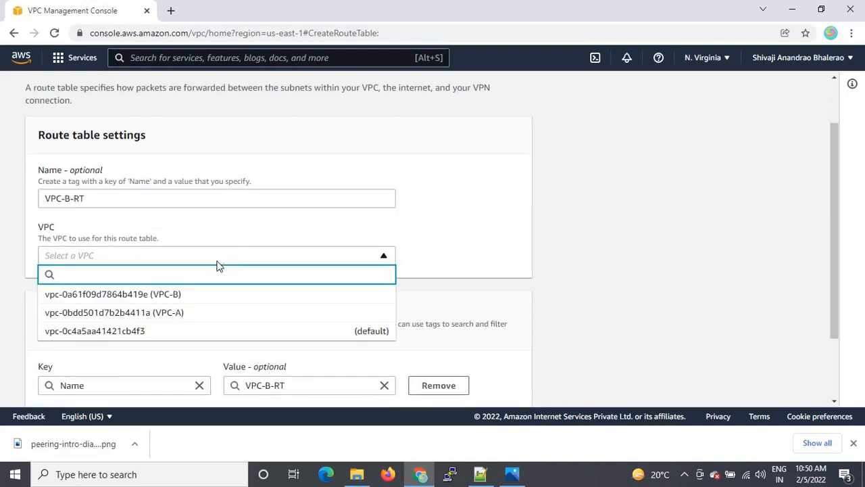
left_click(164, 295)
scroll(471, 244, "down", 1)
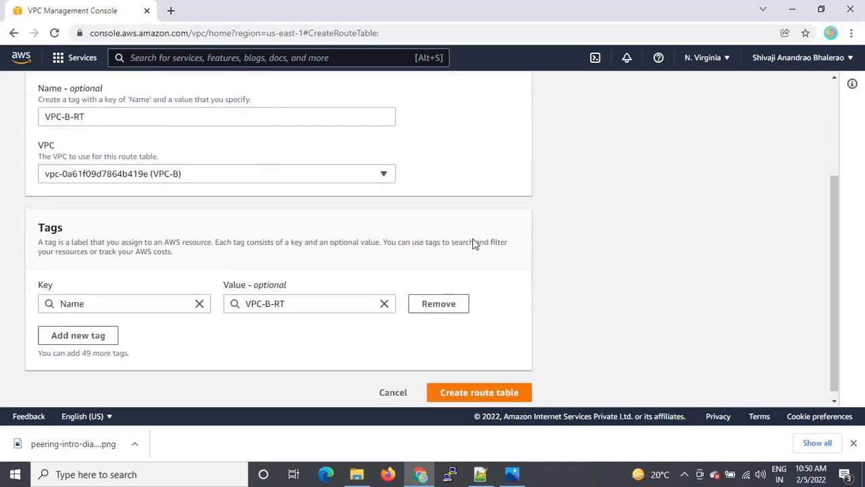
left_click(508, 388)
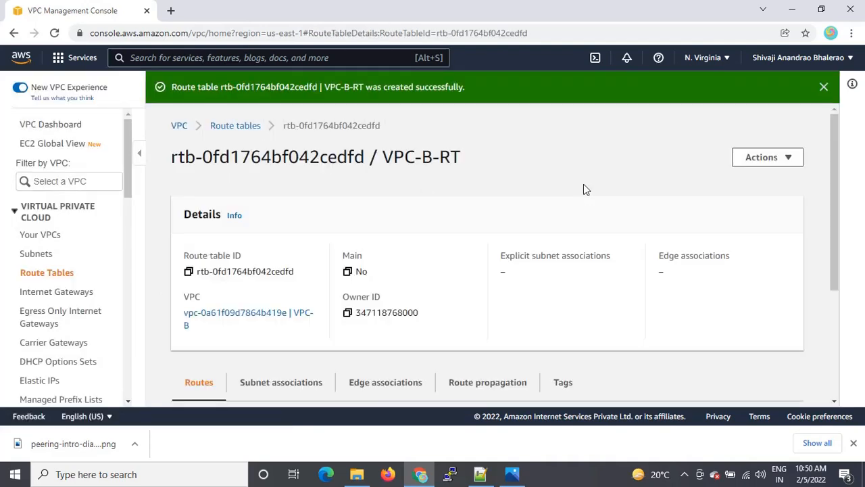
left_click(823, 86)
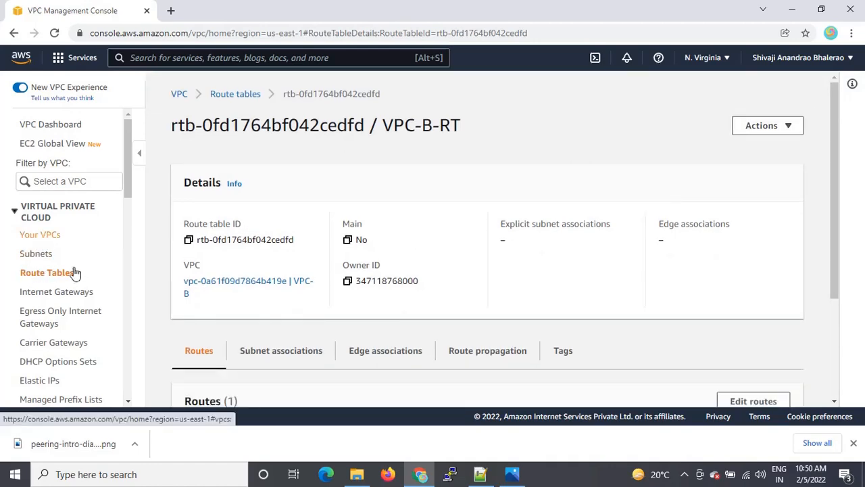
- Review the peering diagram in Photos, then start a new peering connection named VPC-A-to-VPC-B-peering in the VPC console
left_click(511, 473)
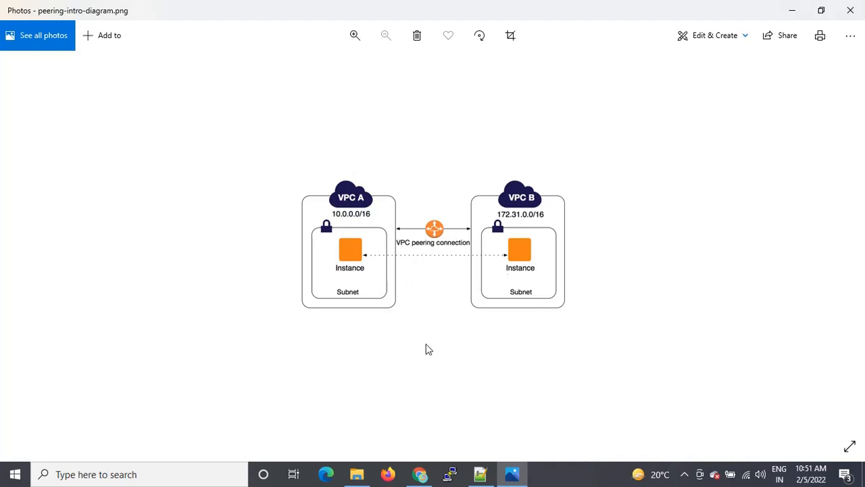
left_click(792, 11)
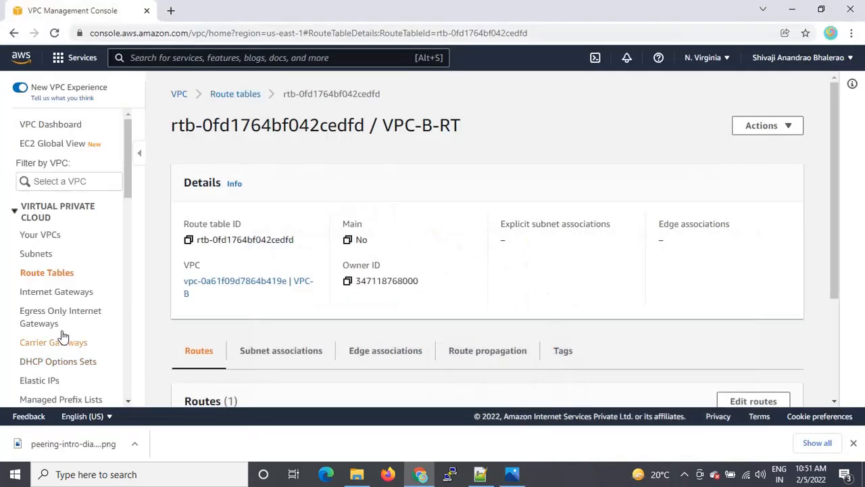
scroll(84, 230, "down", 2)
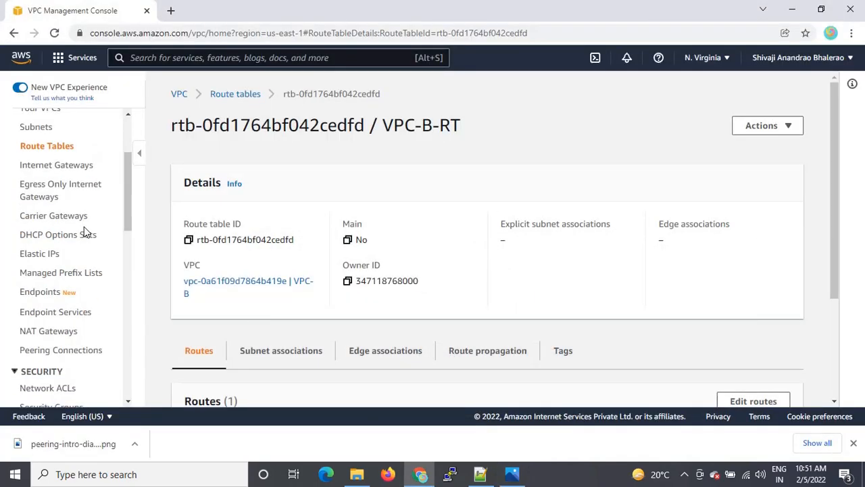
left_click(84, 351)
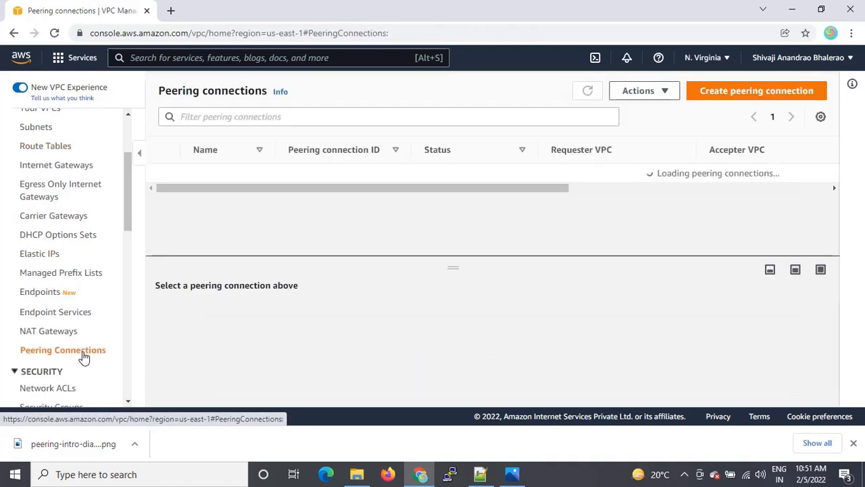
left_click(752, 95)
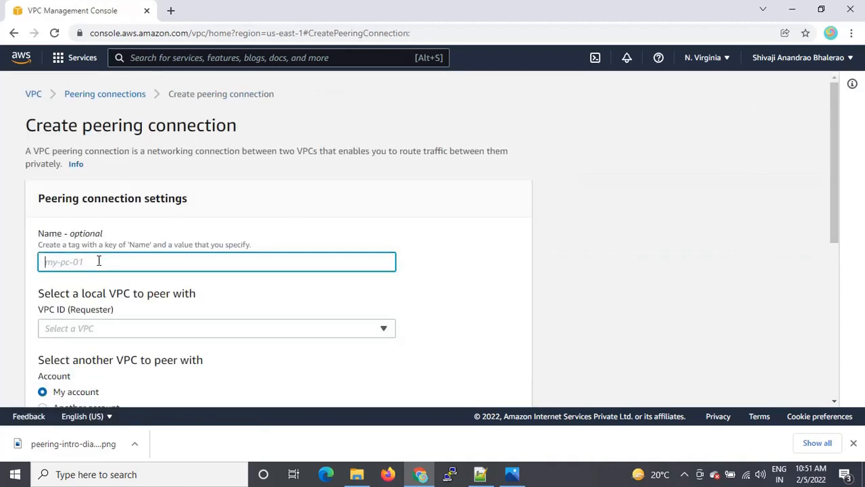
type("VPC-A-to-VPC-B-peering")
left_click(457, 310)
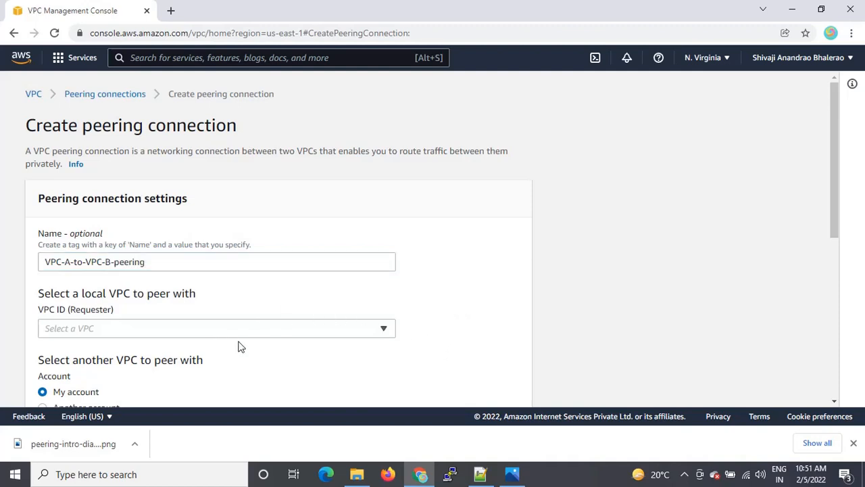
scroll(439, 296, "down", 1)
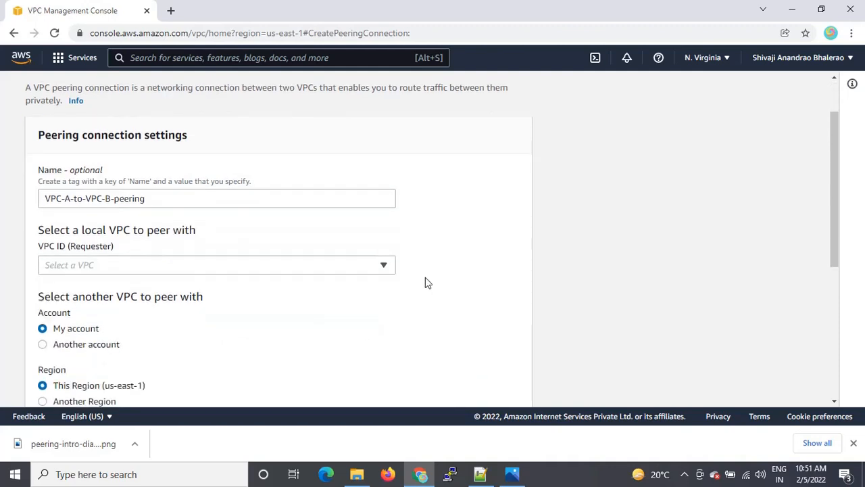
- Check the peering diagram in Photos again and choose VPC-A as the requester VPC of the peering connection
left_click(512, 476)
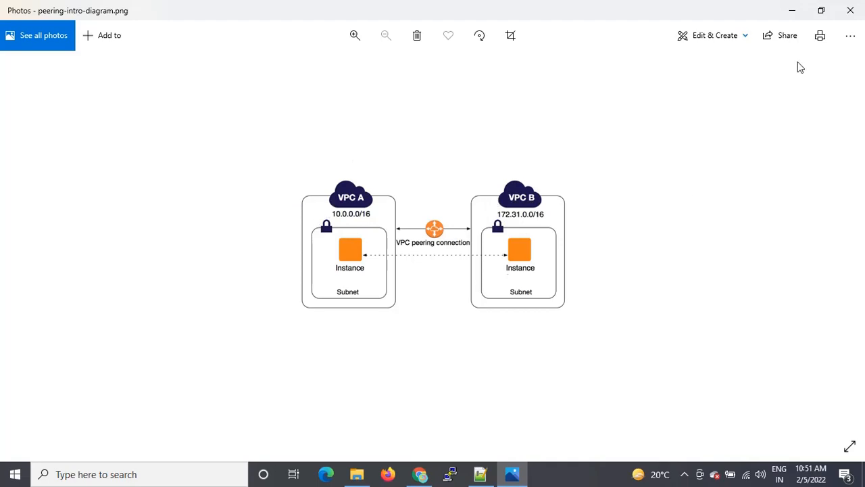
left_click(794, 8)
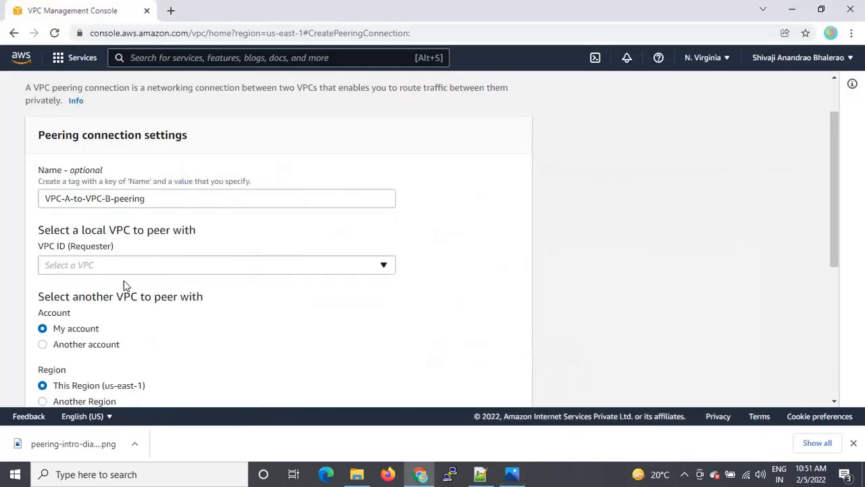
left_click(193, 267)
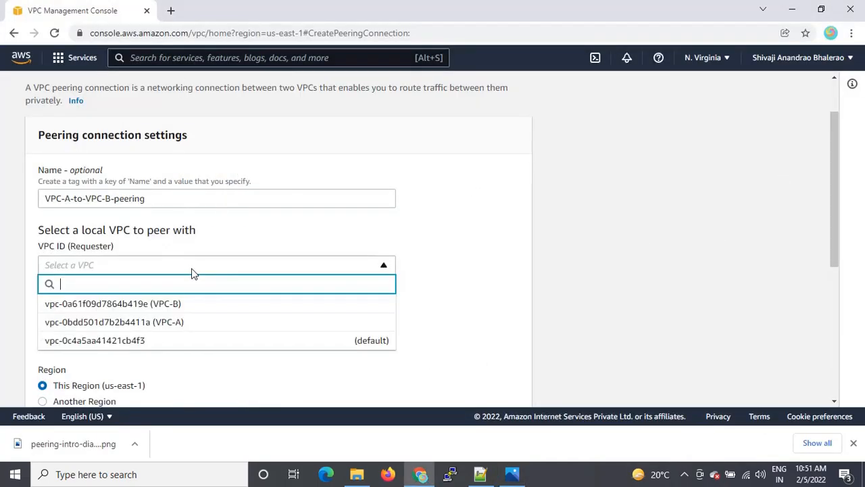
left_click(184, 328)
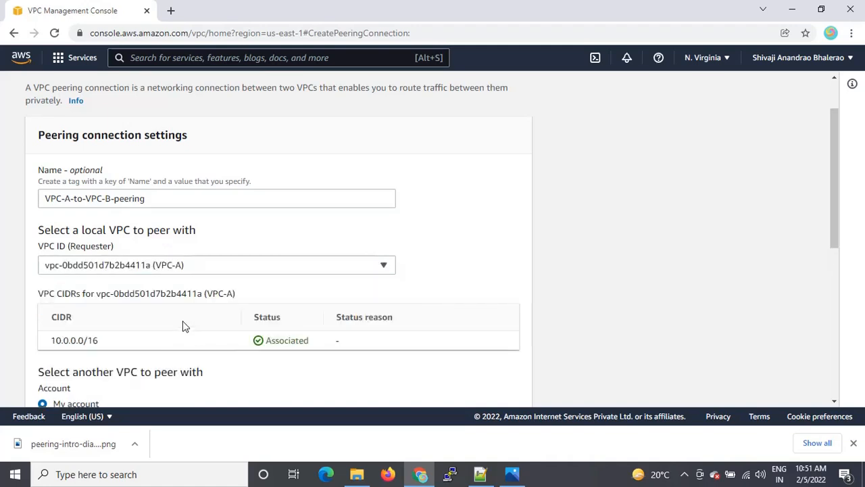
- Choose VPC-B as the accepter VPC, keeping the peering within the same account and the us-east-1 region
scroll(484, 277, "down", 2)
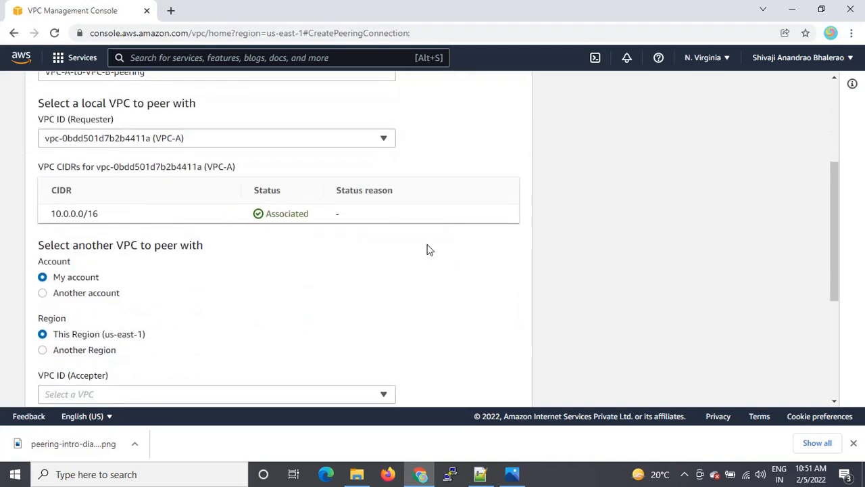
scroll(203, 306, "down", 2)
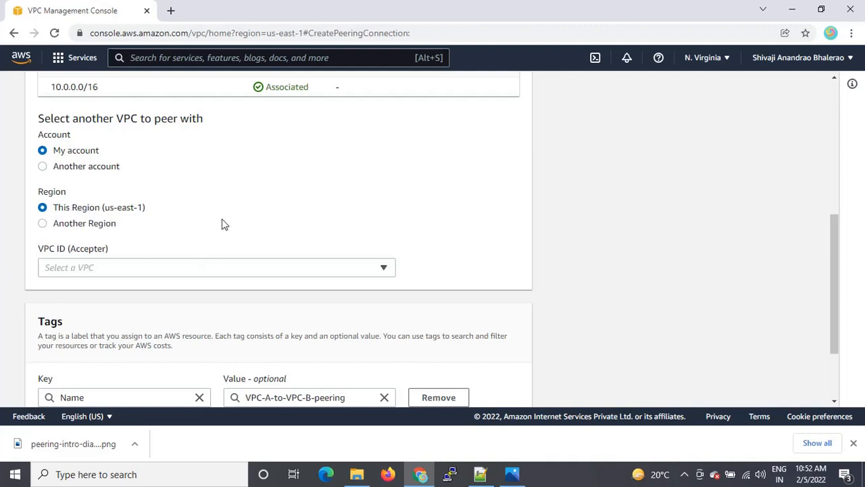
left_click(365, 270)
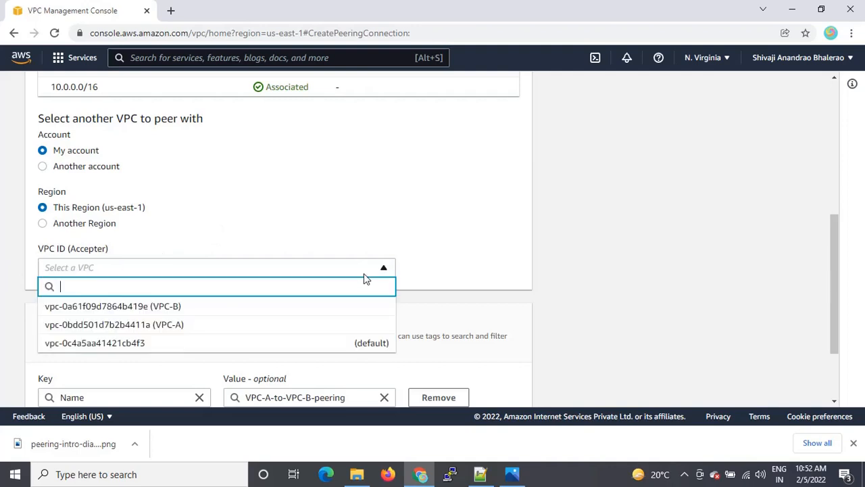
left_click(156, 311)
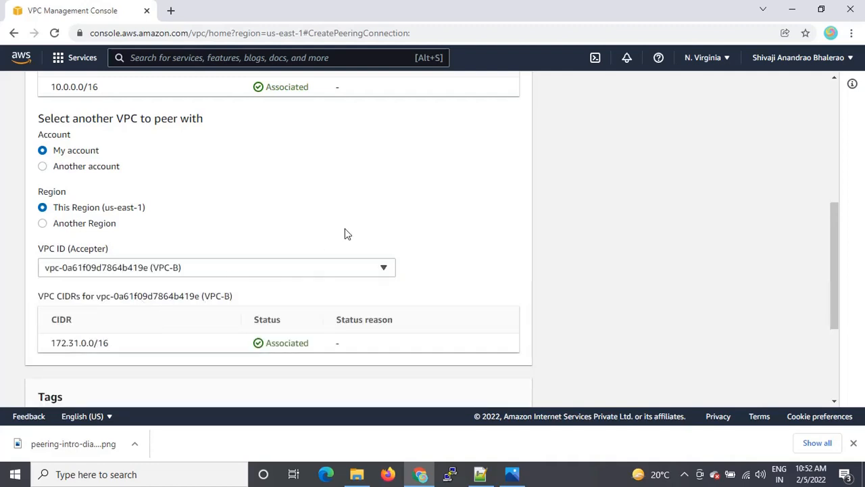
- Create the peering connection, dismiss the request notice and return to the list of peering connections
scroll(372, 223, "down", 2)
scroll(448, 309, "down", 1)
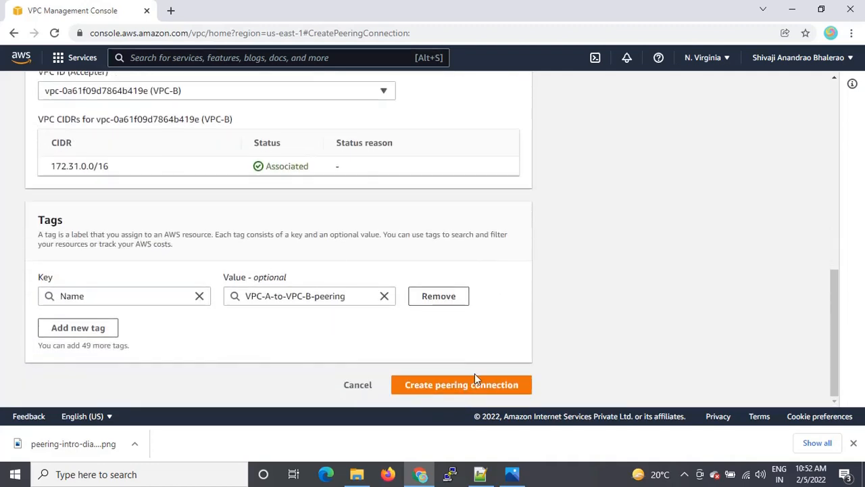
left_click(497, 385)
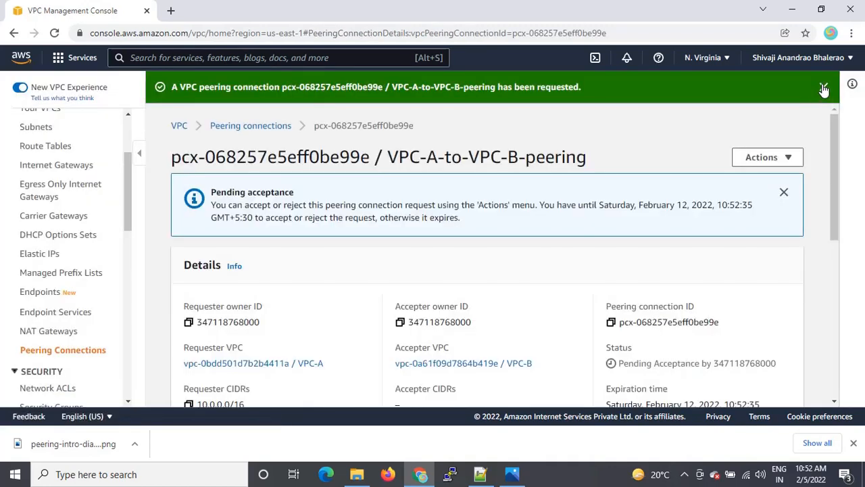
left_click(823, 88)
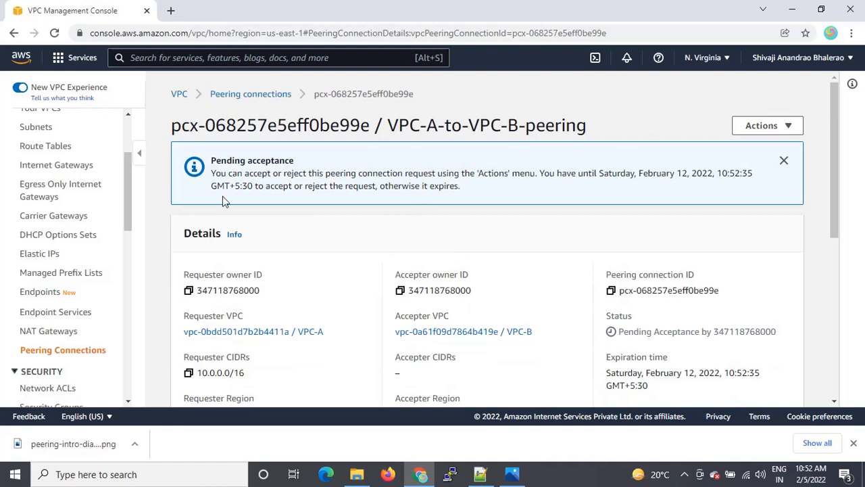
scroll(67, 287, "up", 2)
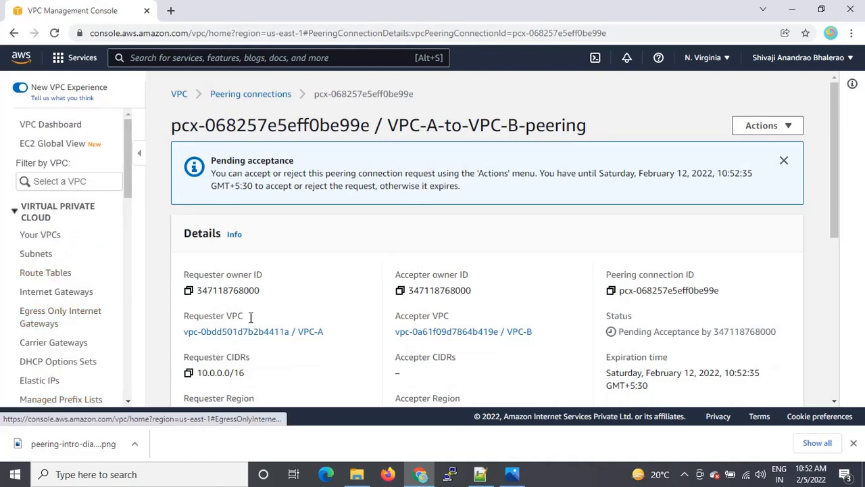
left_click(233, 97)
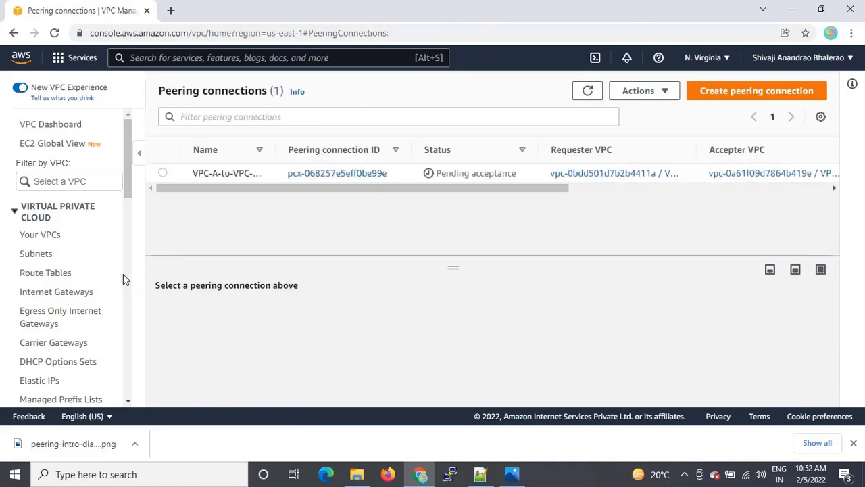
- Enlarge the details pane, select the VPC-A-to-VPC-B-peering connection and check which actions are available for it
left_click_drag(453, 265, 459, 229)
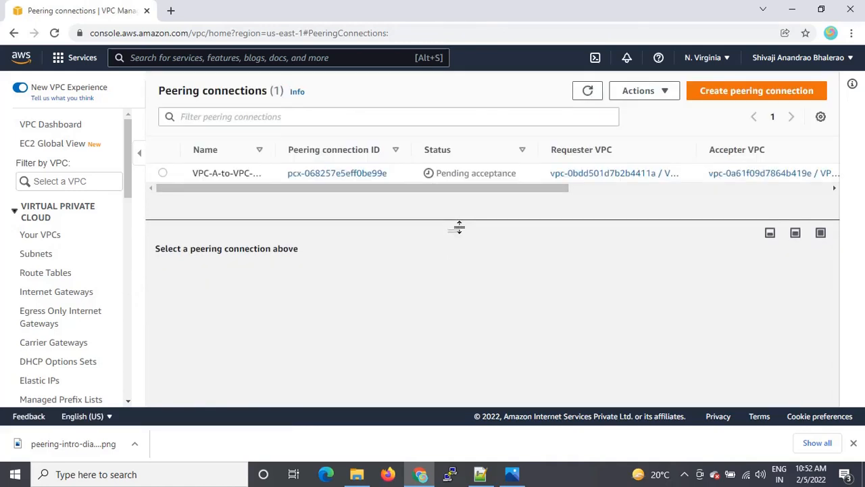
left_click(163, 174)
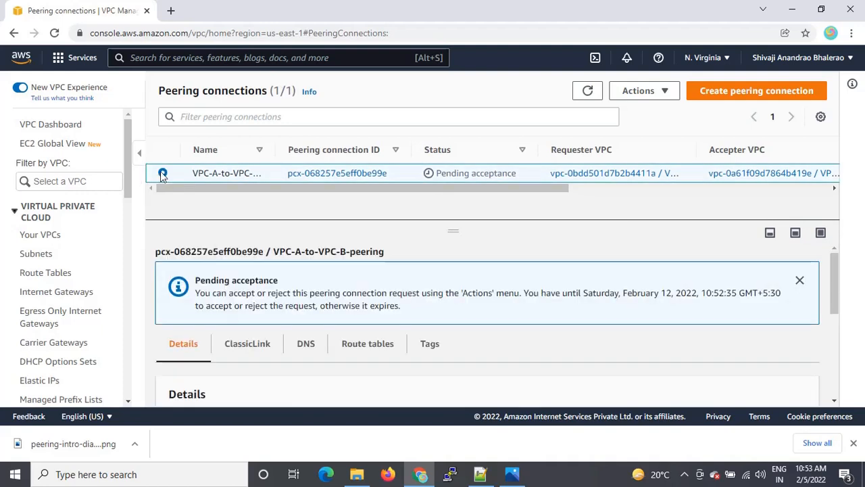
left_click(666, 95)
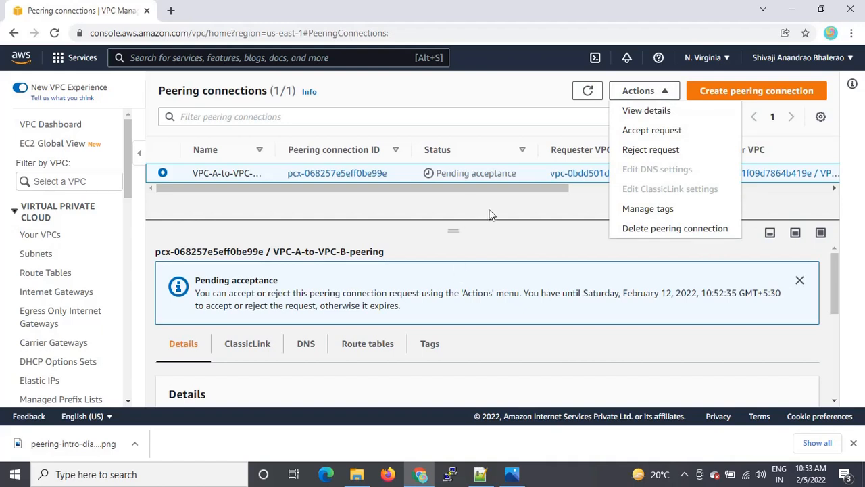
left_click(267, 206)
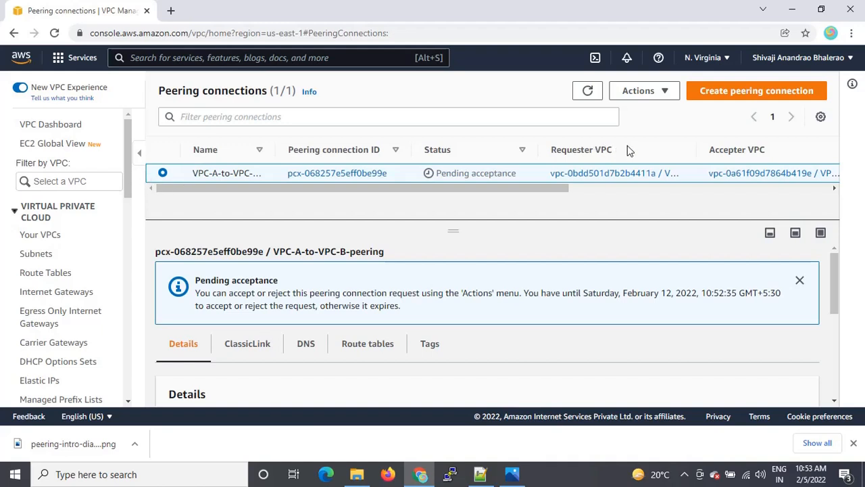
left_click(662, 91)
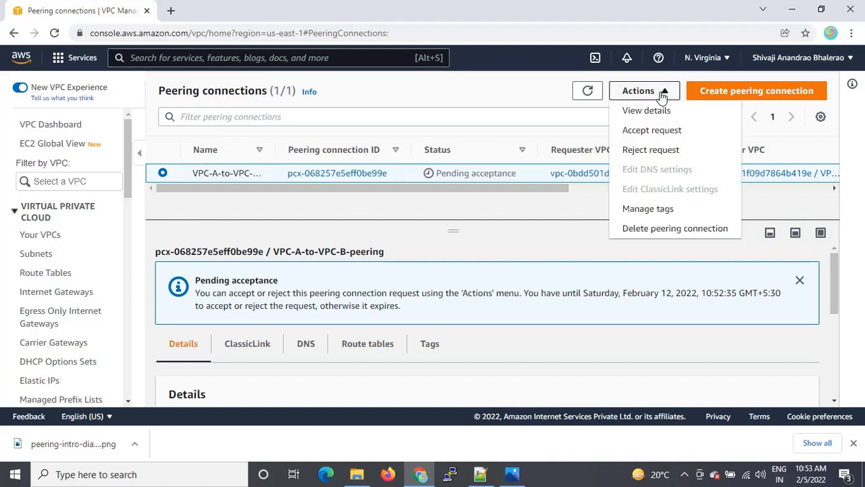
left_click(660, 132)
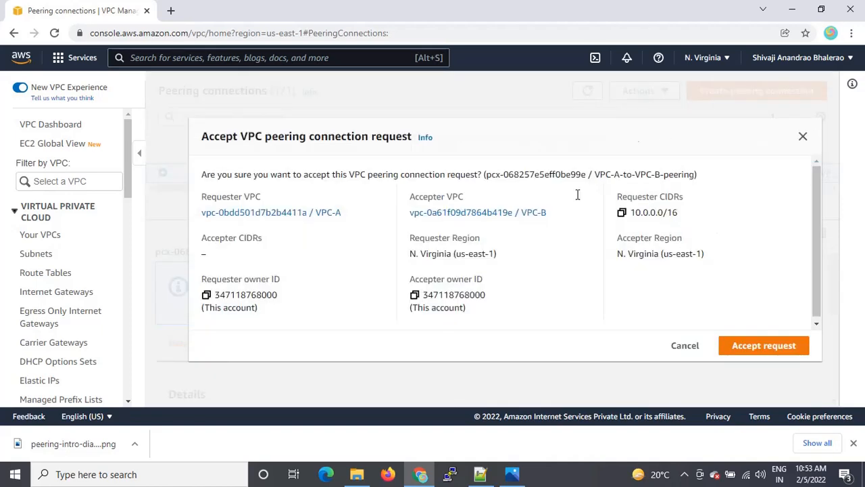
left_click(681, 347)
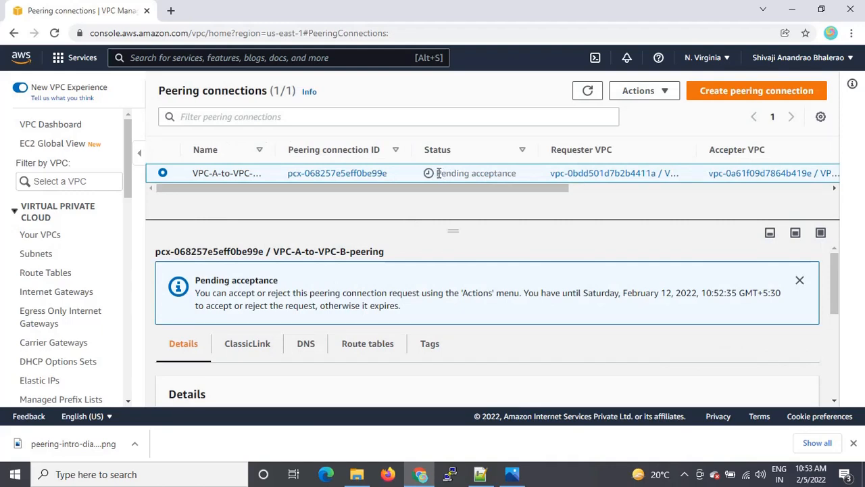
left_click_drag(435, 173, 518, 173)
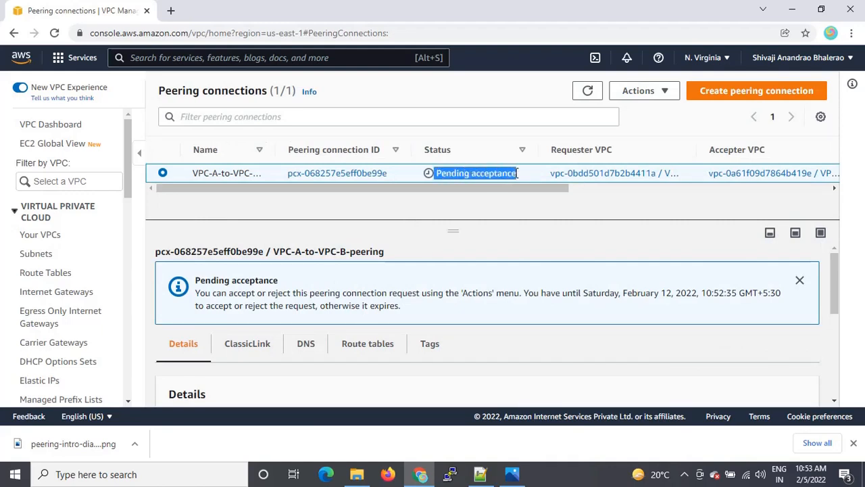
left_click(456, 196)
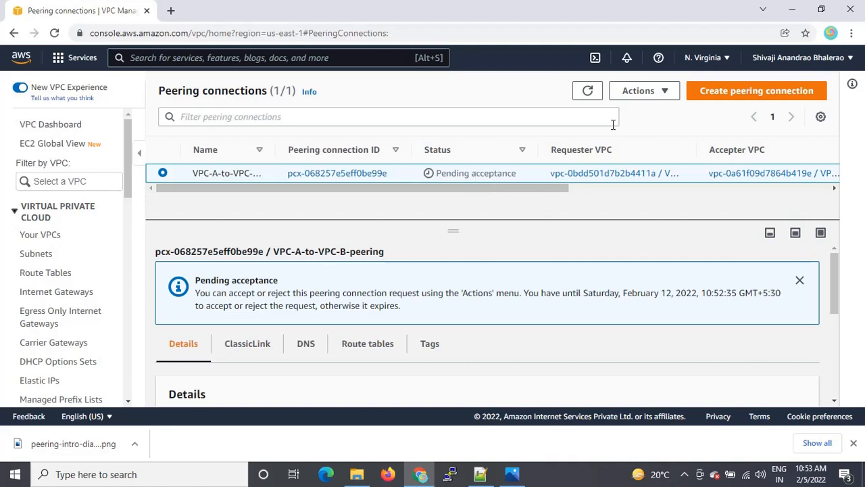
- Accept the VPC-A-to-VPC-B-peering request, dismiss the success notice and enlarge the connection's details pane
left_click(666, 91)
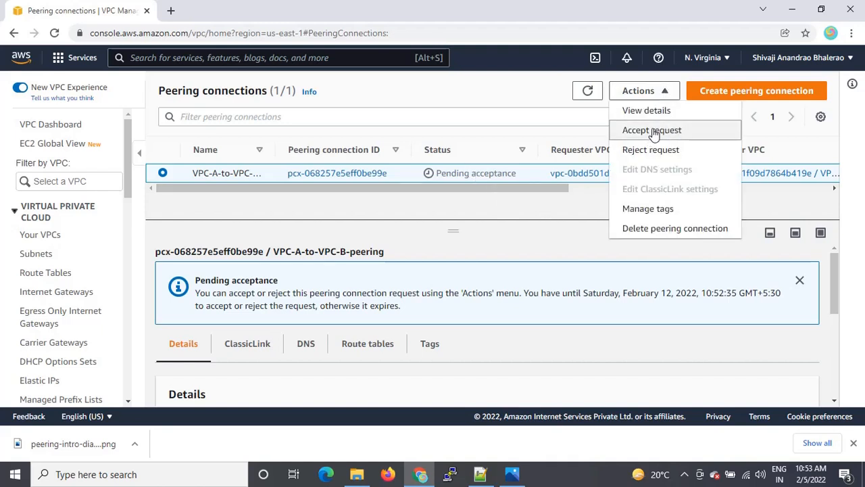
left_click(680, 133)
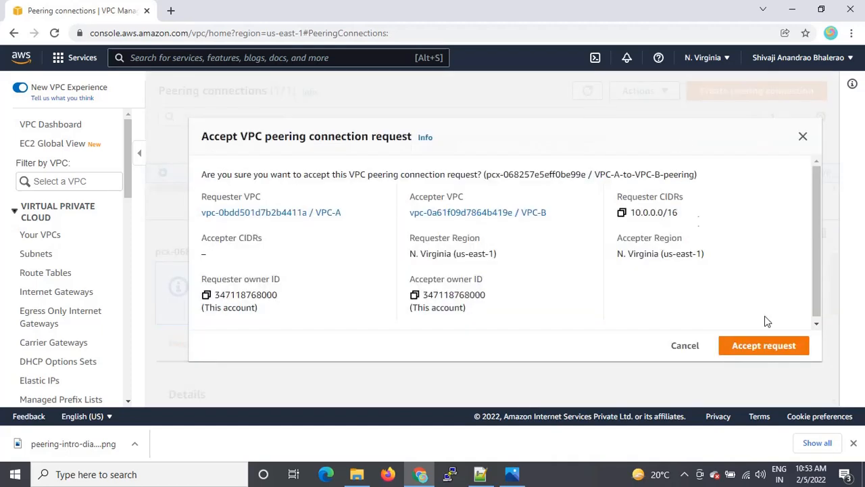
left_click(772, 346)
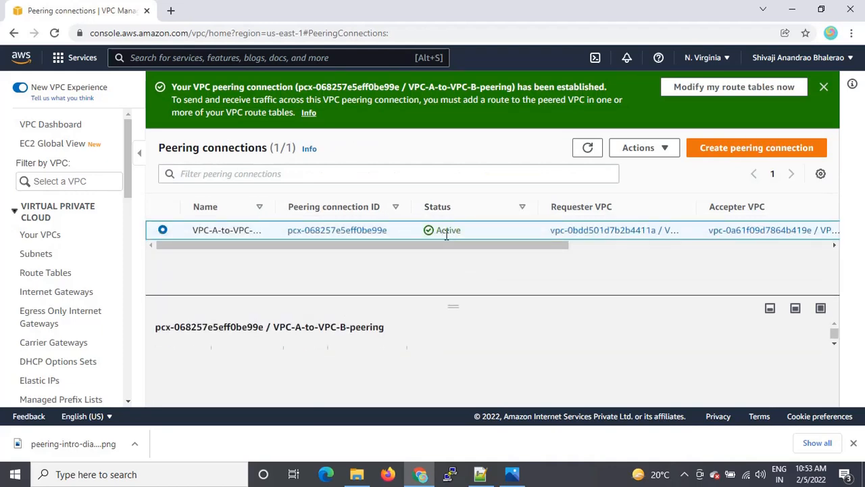
left_click(824, 87)
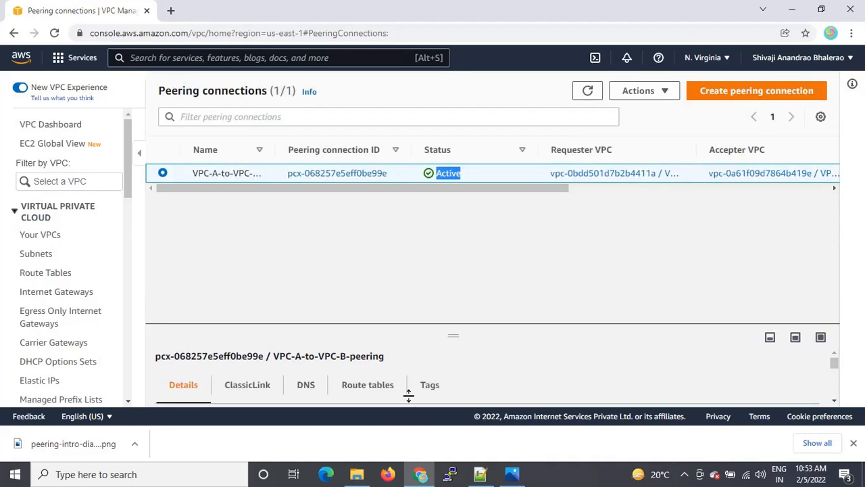
left_click_drag(454, 334, 458, 232)
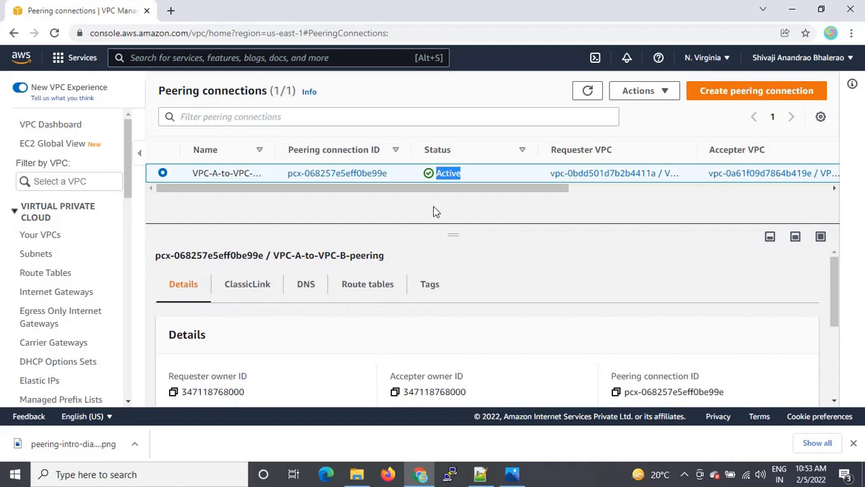
- Search the AWS services for EC2, open it in a new browser tab and switch to that tab
left_click(231, 60)
type("EC")
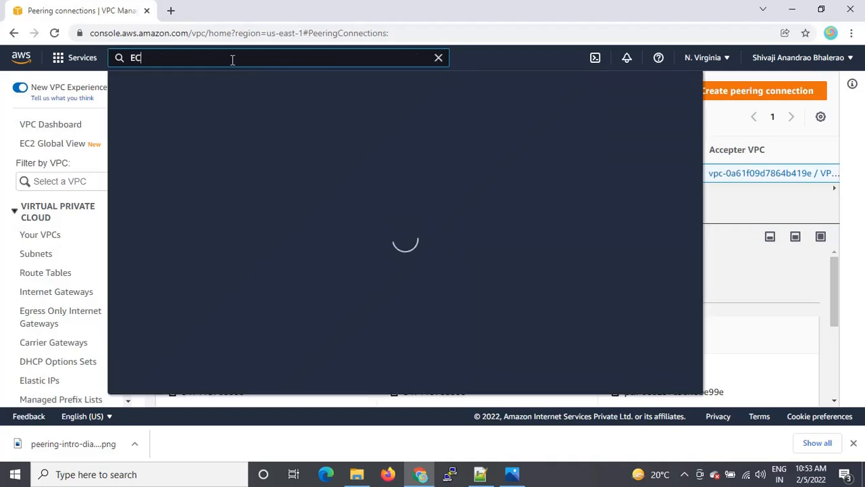
type("2")
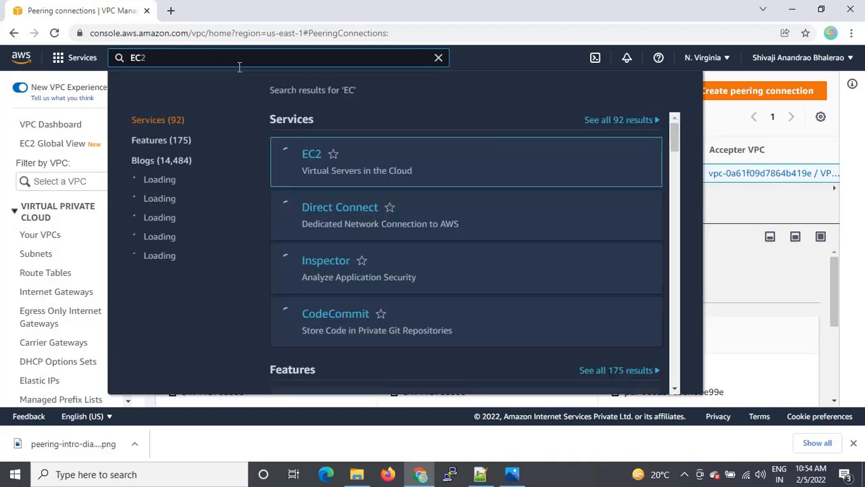
middle_click(311, 157)
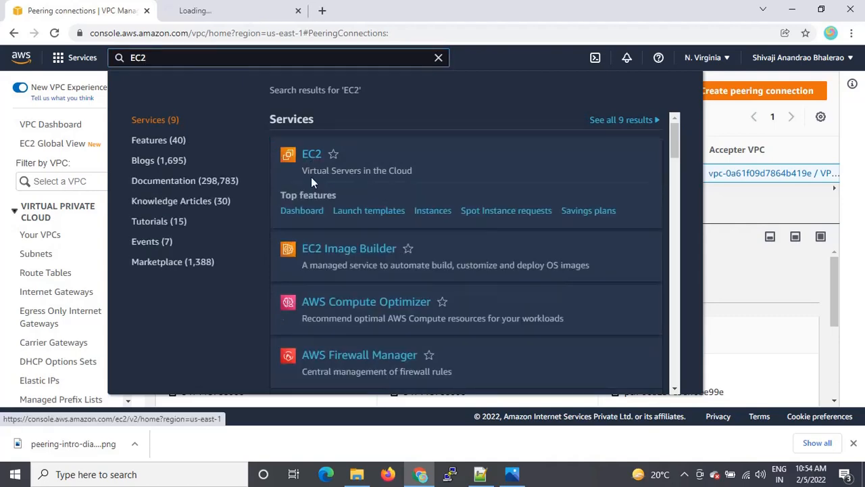
left_click(791, 287)
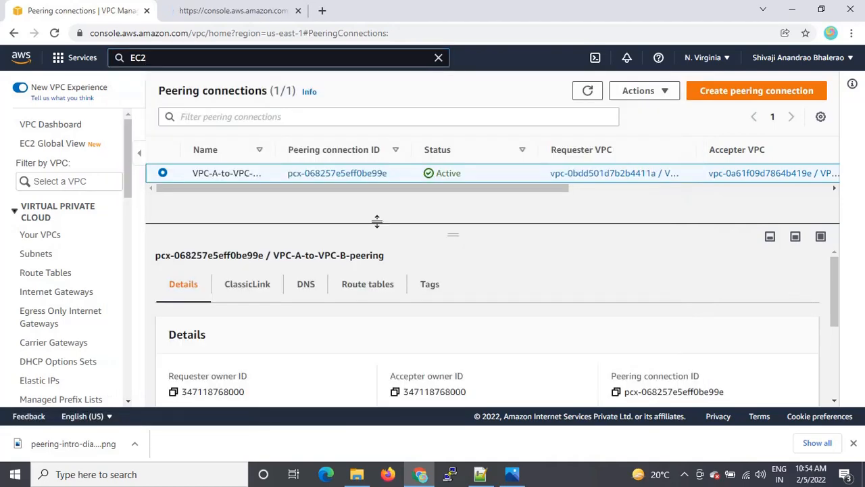
left_click(210, 11)
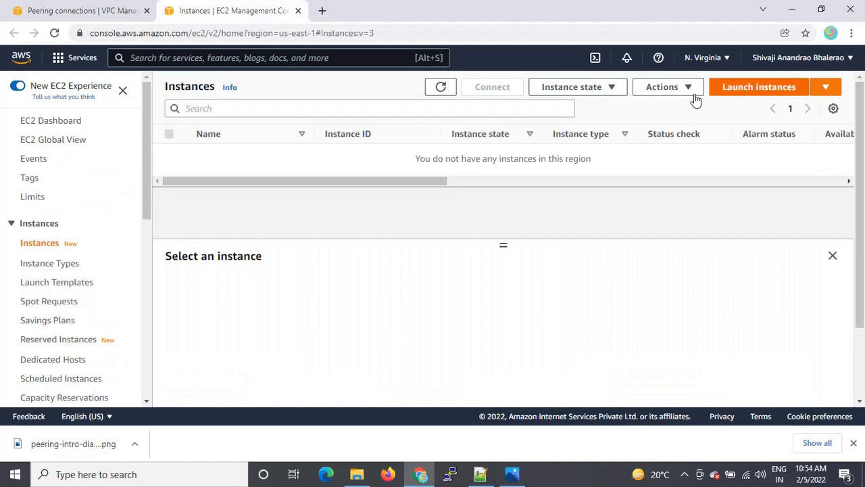
- Start launching a new EC2 instance from the Amazon Linux 2 AMI (HVM), keeping the t2.micro instance type
left_click(771, 92)
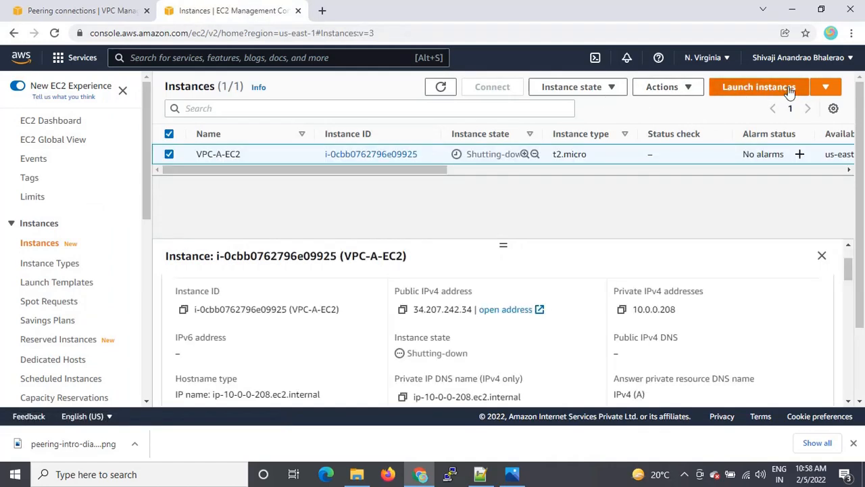
left_click(790, 88)
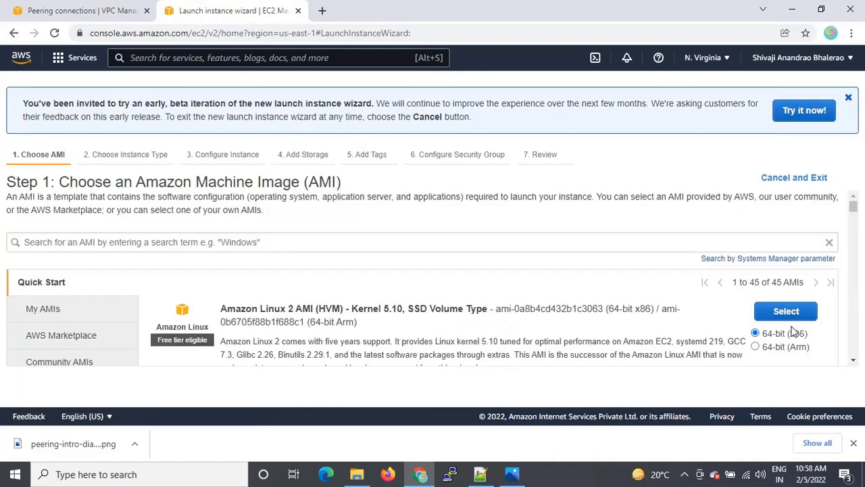
scroll(794, 330, "down", 1)
left_click(786, 282)
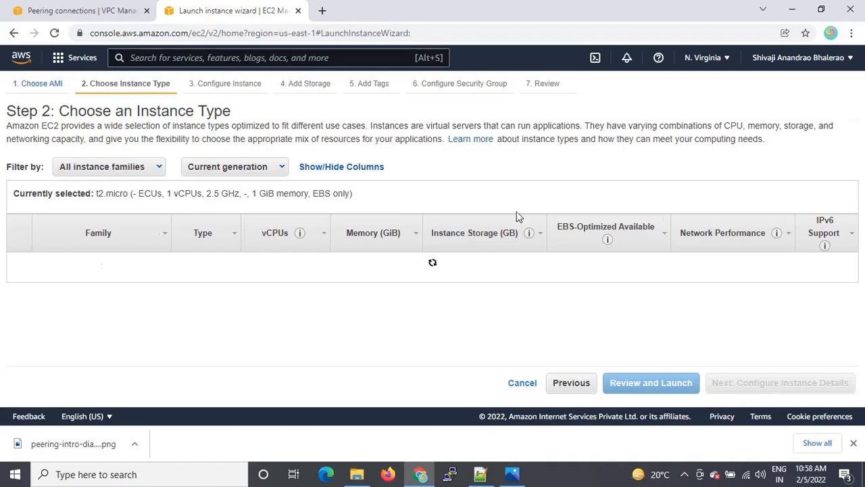
left_click(759, 383)
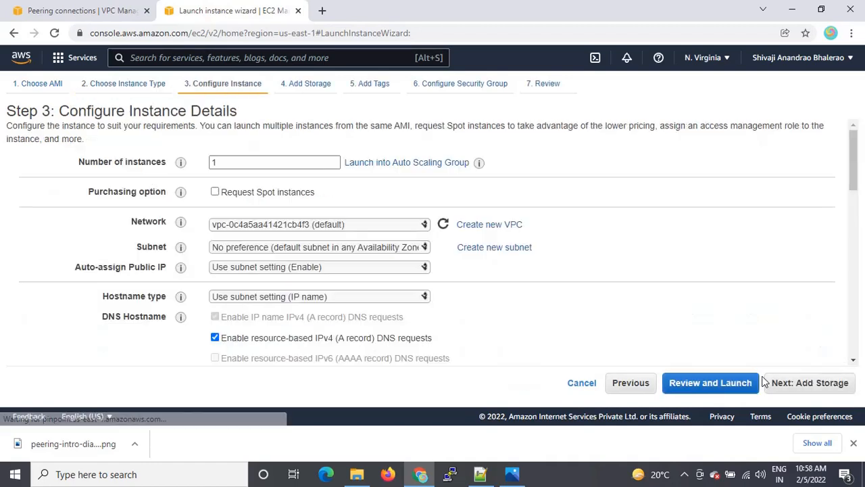
- Place the instance in the VPC-A network with VPC-A-Subnet, enable auto-assigning a public IP and continue to the storage settings
left_click(239, 224)
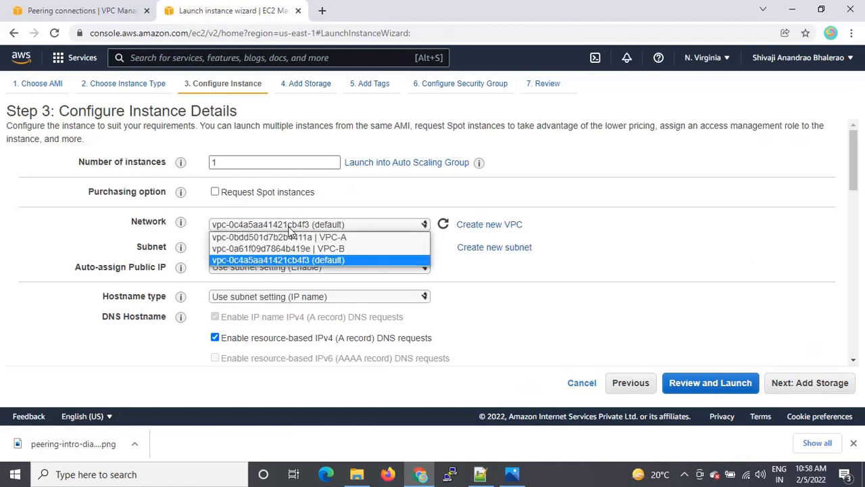
left_click(326, 232)
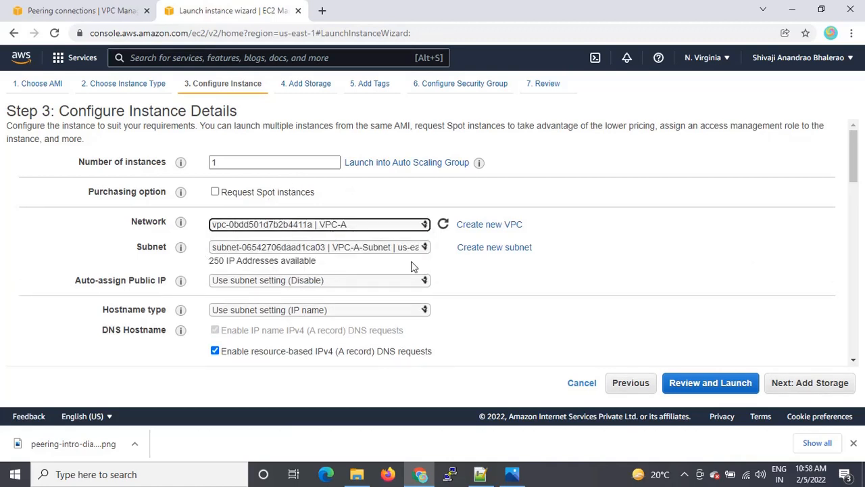
left_click(380, 284)
left_click(233, 304)
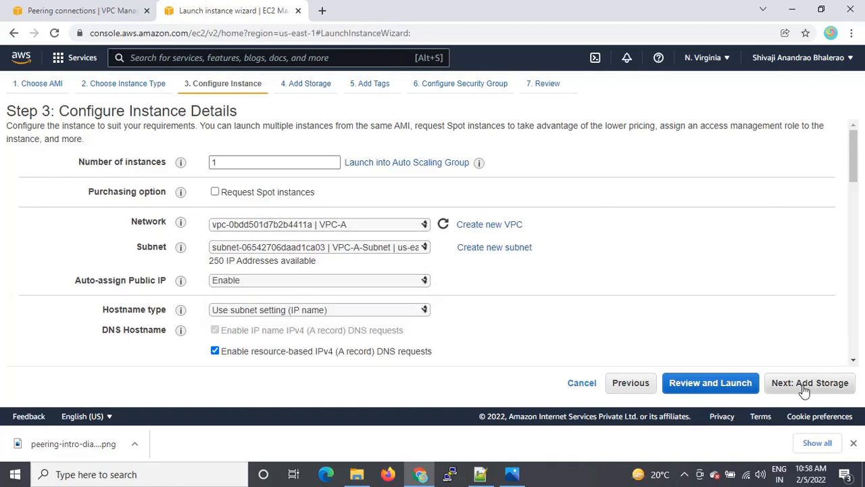
left_click(826, 384)
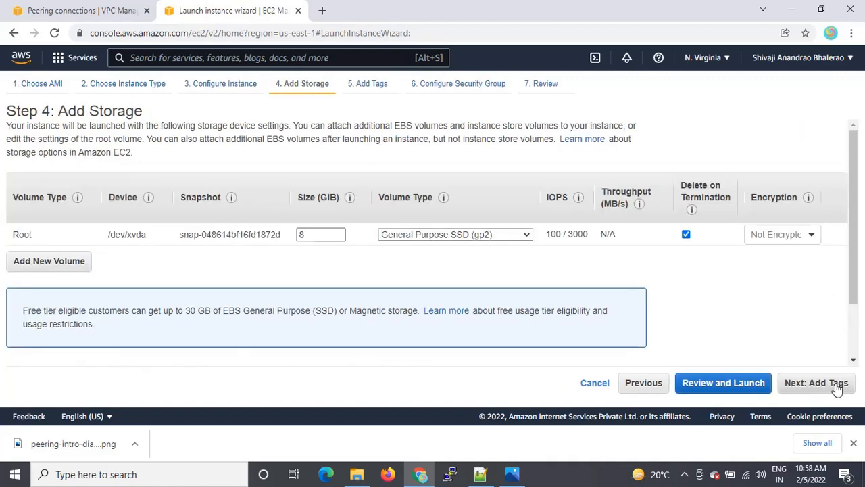
- Keep the default storage, tag the instance with key Name and value VPC-A-EC2, and continue to the security group settings
left_click(838, 387)
left_click(48, 298)
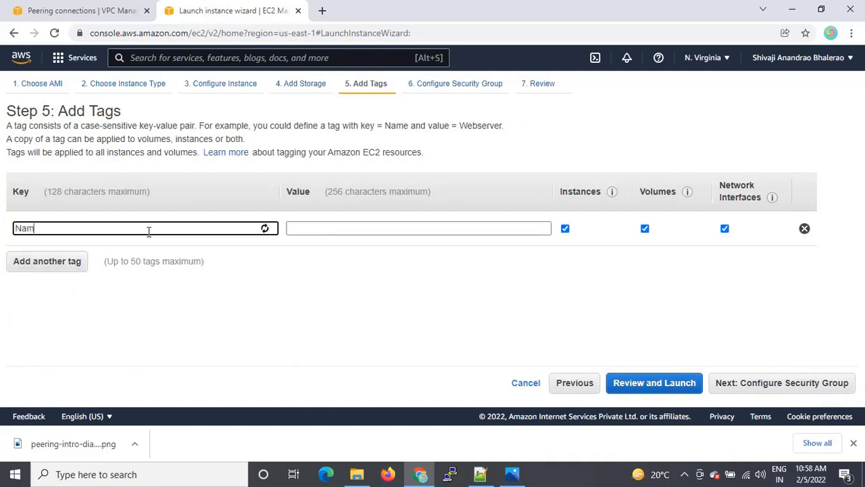
left_click(340, 228)
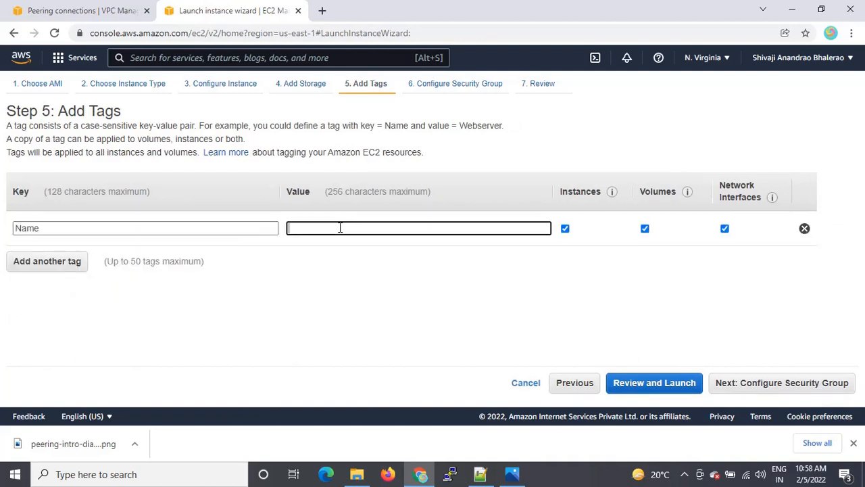
type("VPC-A")
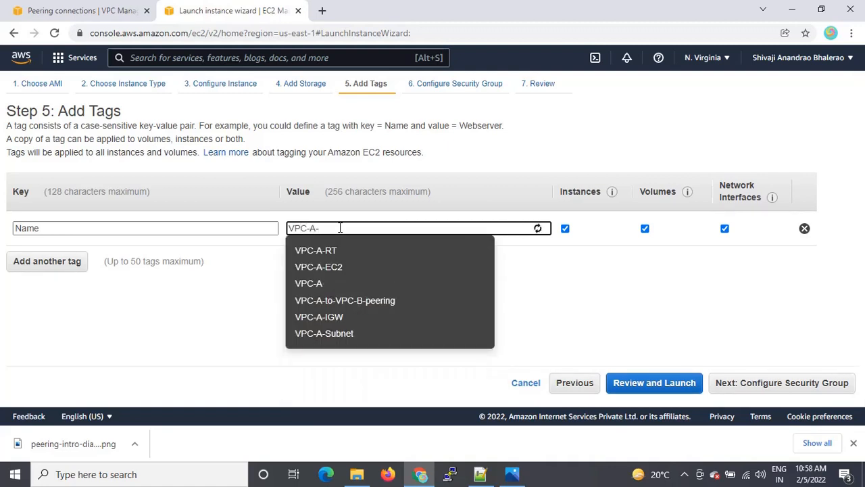
type("-")
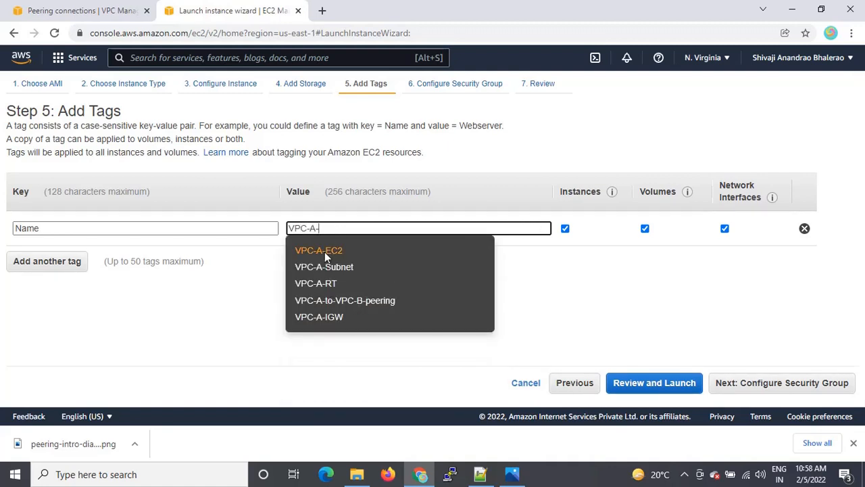
left_click(325, 250)
left_click(828, 391)
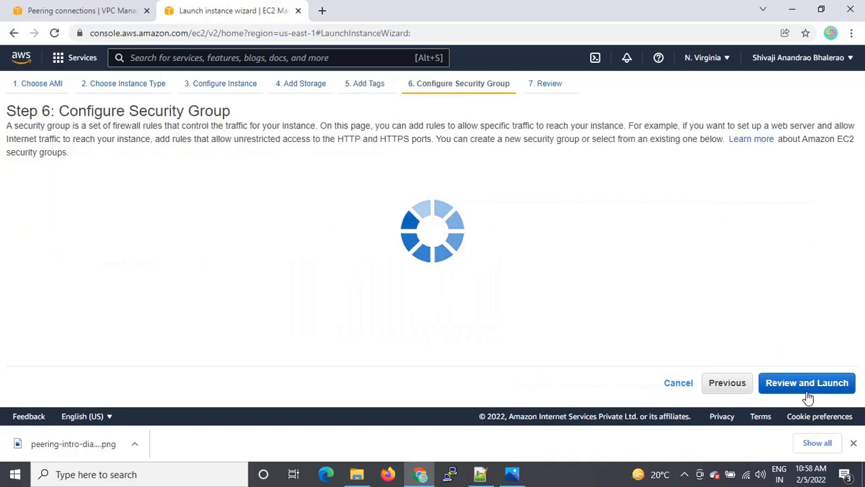
- Add an All ICMP - IPv4 rule, set the source of both the SSH and ICMP rules to Anywhere, and continue to the launch review
left_click(34, 307)
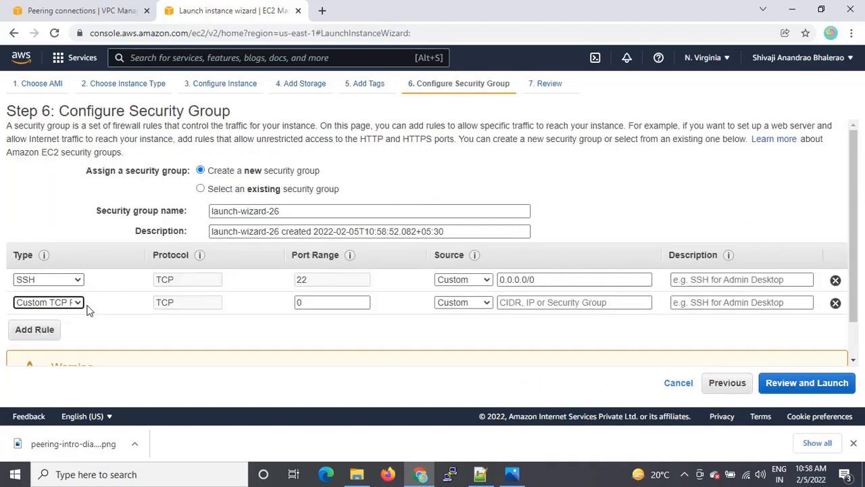
left_click(71, 303)
scroll(67, 190, "down", 2)
left_click(46, 130)
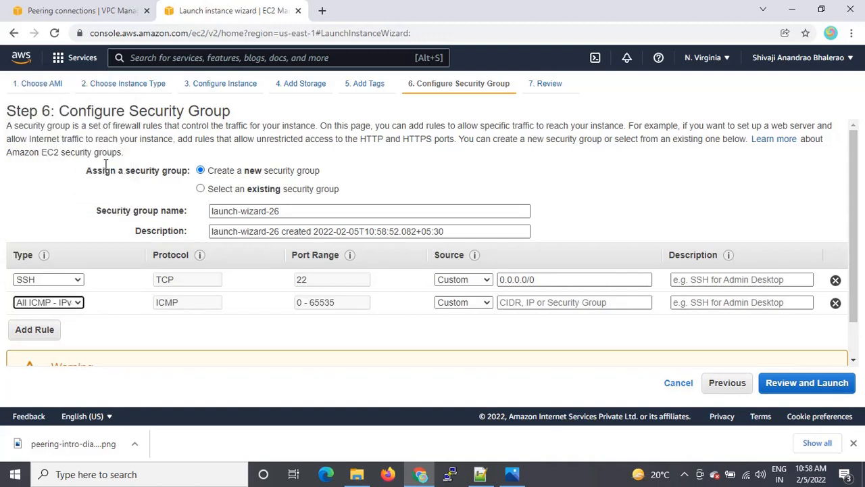
left_click(466, 302)
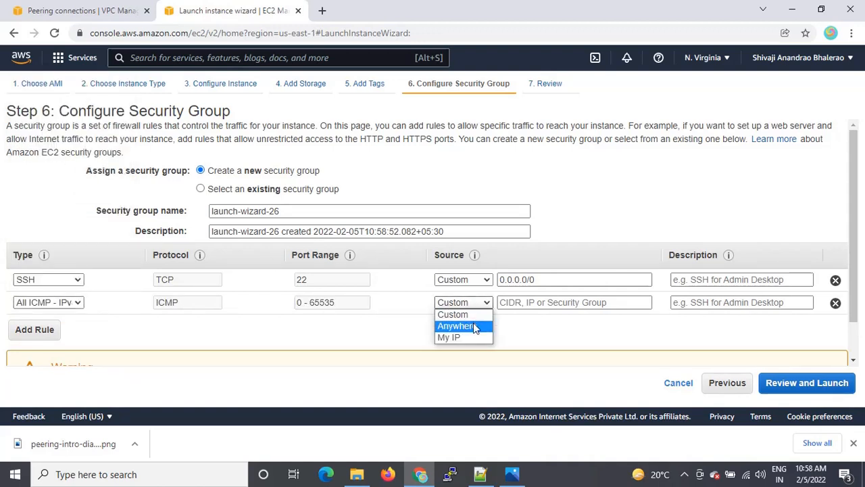
left_click(460, 325)
left_click(464, 279)
left_click(460, 302)
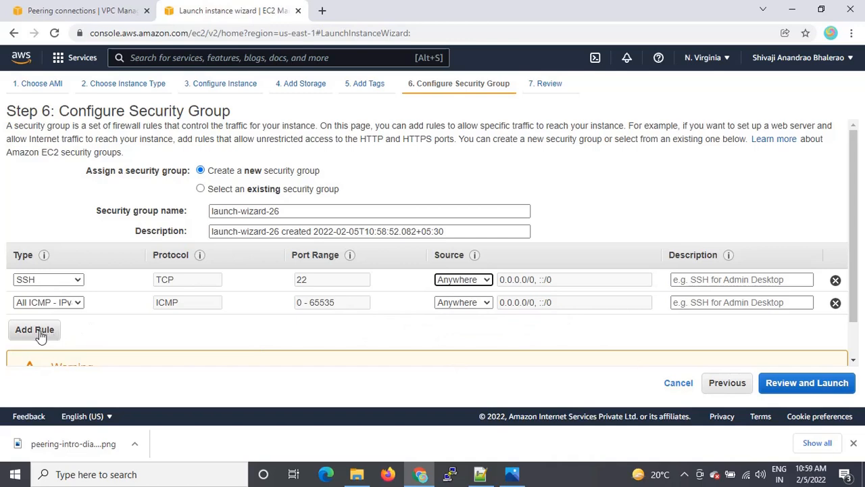
left_click(814, 382)
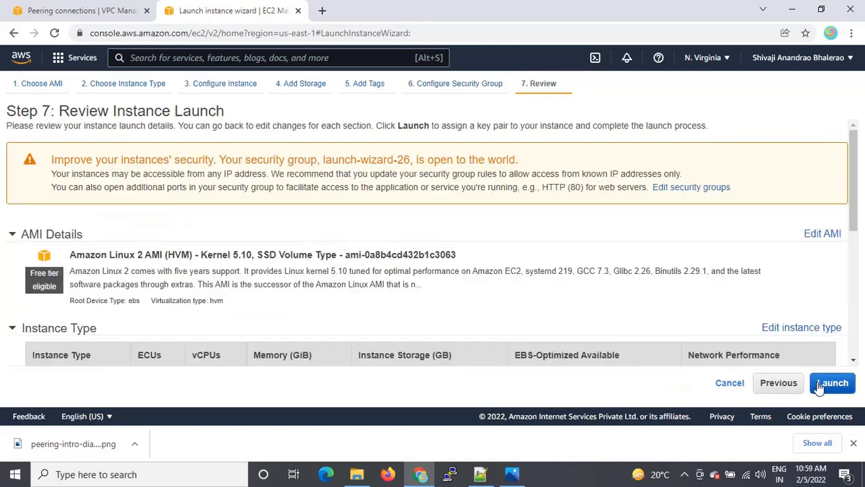
- Create and download a new RSA key pair named Feb5-Linux and launch the VPC-A instance with it
scroll(773, 343, "down", 3)
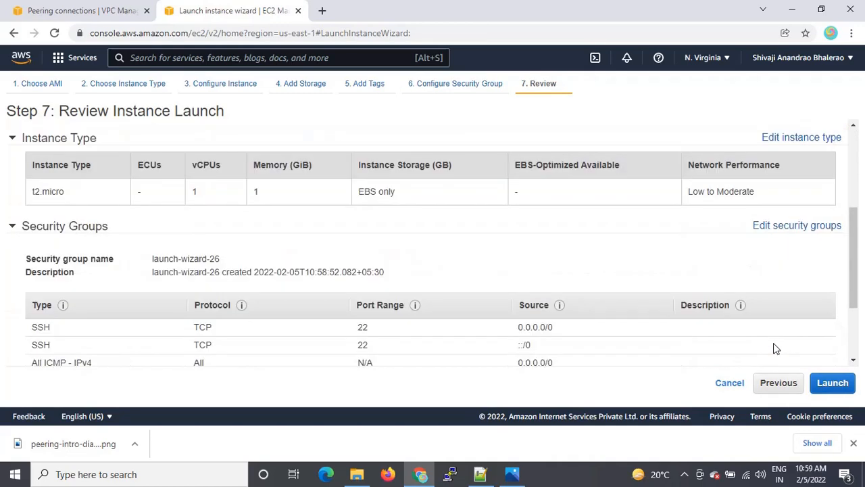
left_click(830, 387)
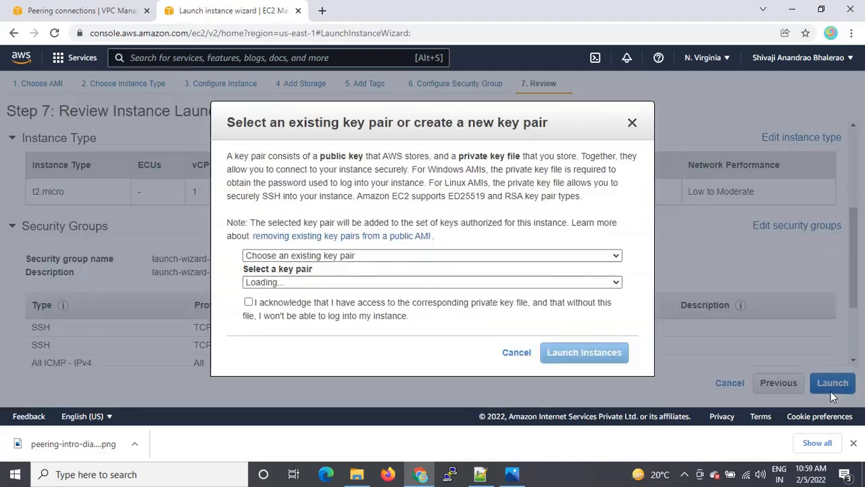
left_click(326, 260)
left_click(296, 279)
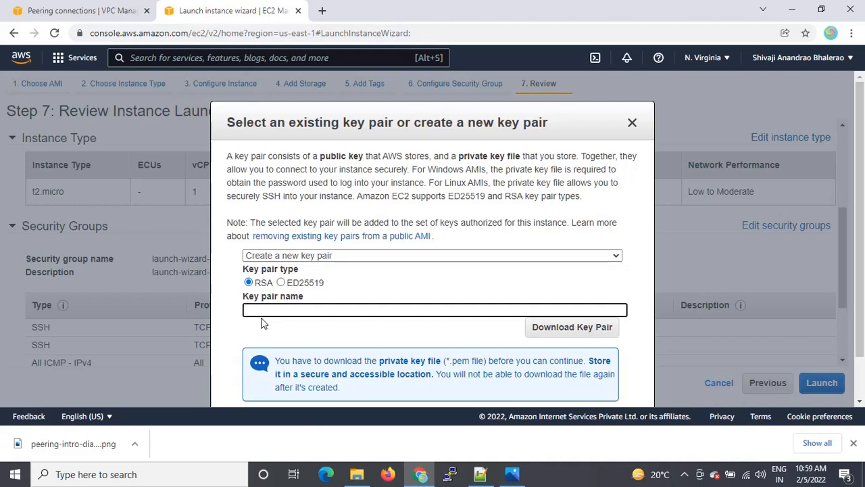
type("E")
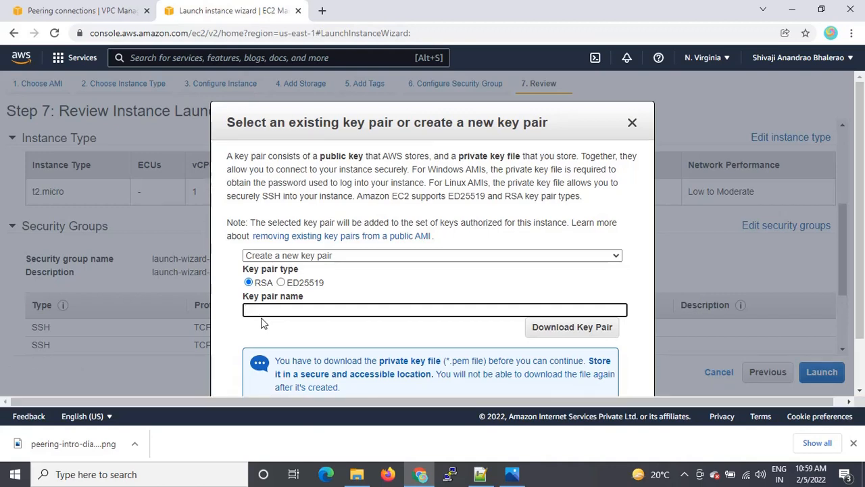
type("Feb5-Linux")
left_click(572, 327)
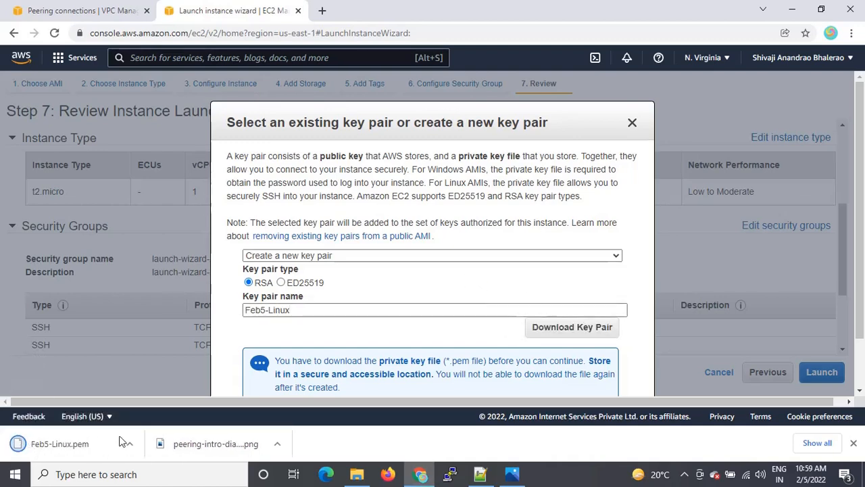
scroll(568, 268, "down", 1)
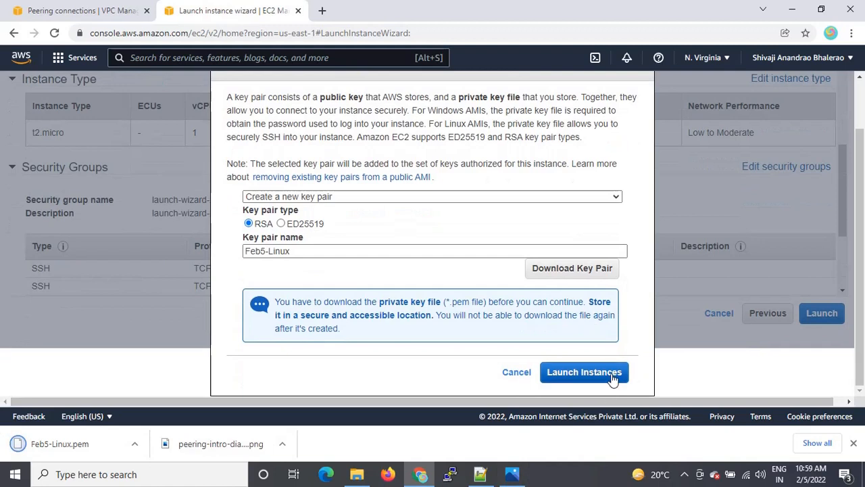
left_click(611, 372)
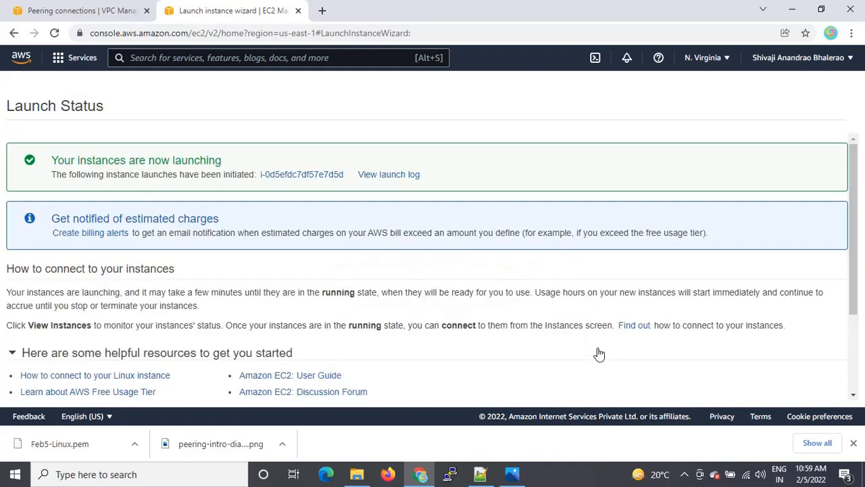
- Open the instances list and examine the state and details of the old and the newly launched VPC-A-EC2 instances
scroll(847, 350, "down", 2)
left_click(808, 392)
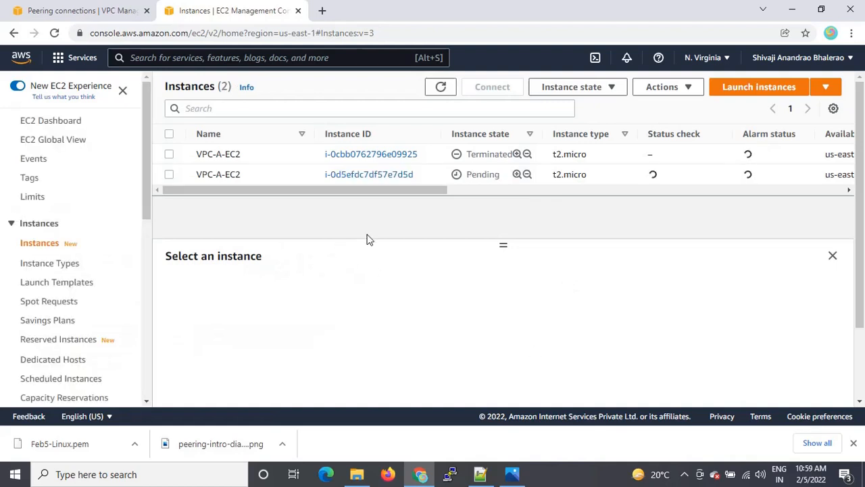
left_click_drag(469, 154, 510, 155)
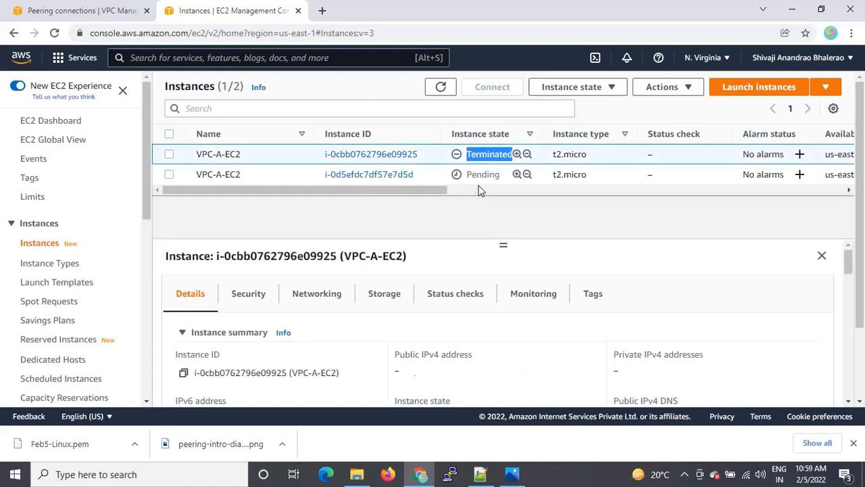
left_click(169, 155)
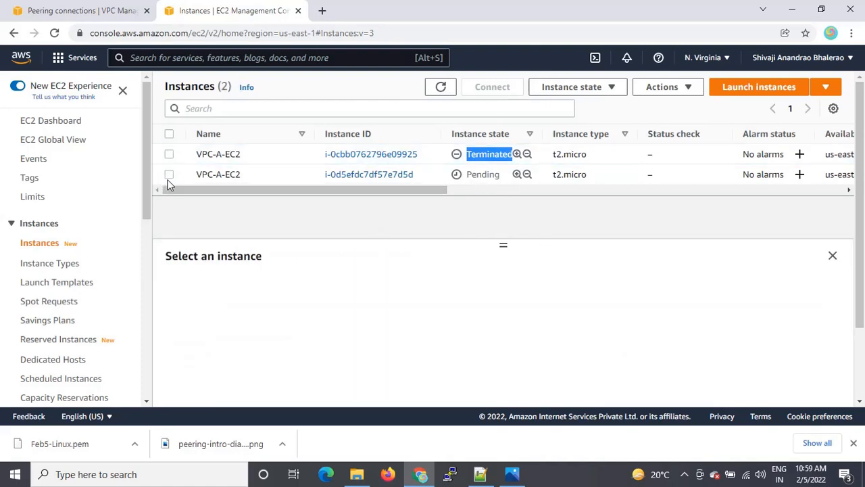
left_click(169, 175)
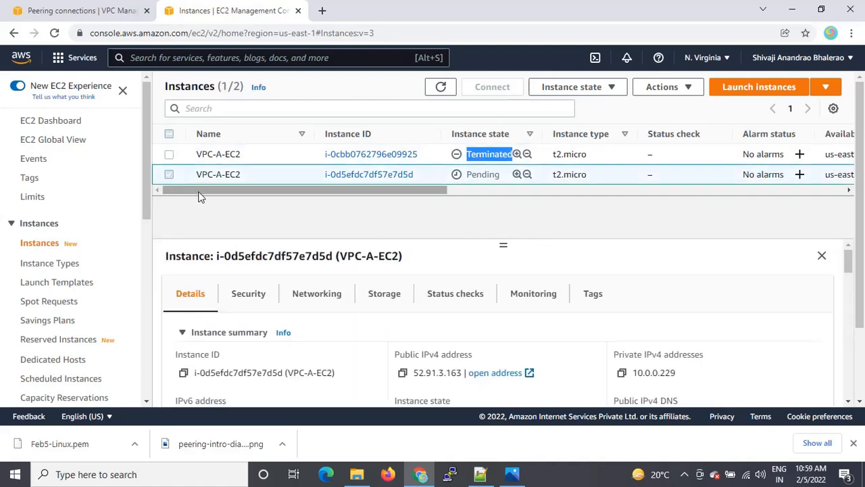
- Start launching a second EC2 instance from the Amazon Linux 2 AMI (HVM), 64-bit (x86), keeping t2.micro, and continue to the instance details
left_click(753, 93)
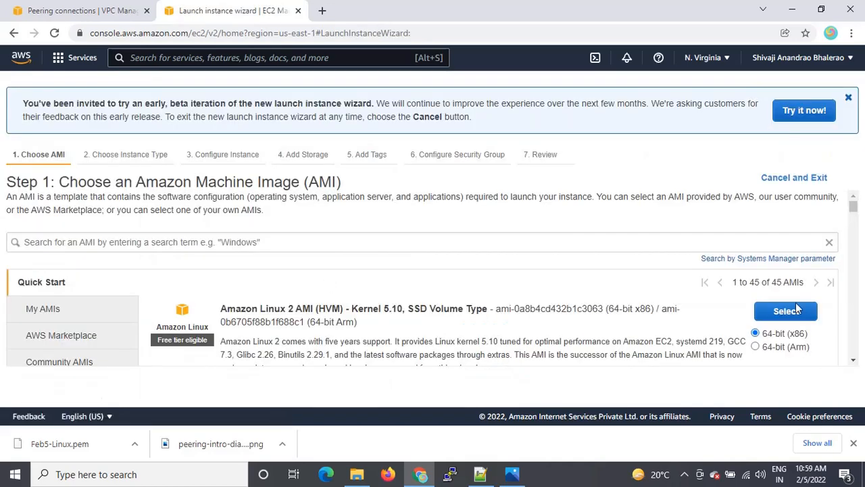
left_click(797, 317)
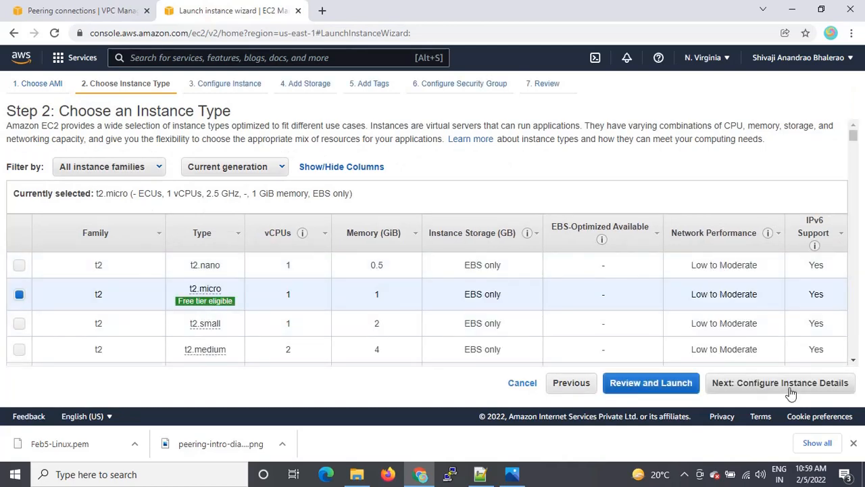
left_click(795, 392)
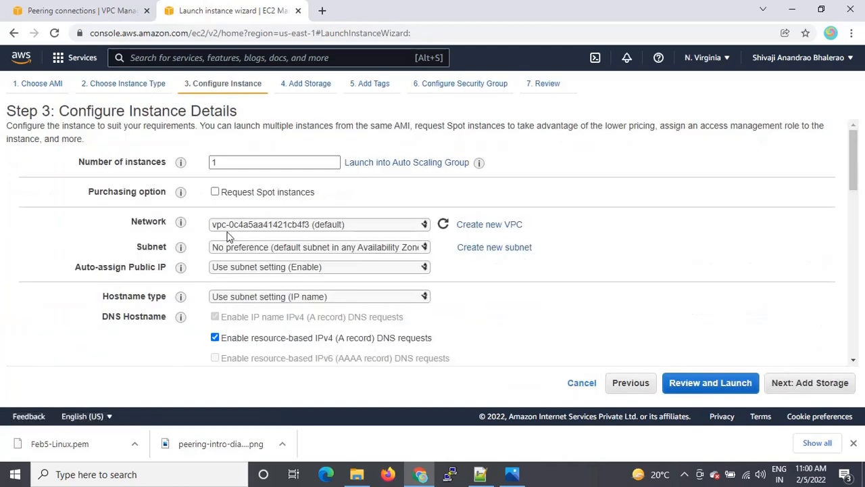
- Place the second instance in the VPC-B network with VPC-B-Subnet, enable auto-assigning a public IP and continue to the storage settings
left_click(259, 226)
left_click(309, 248)
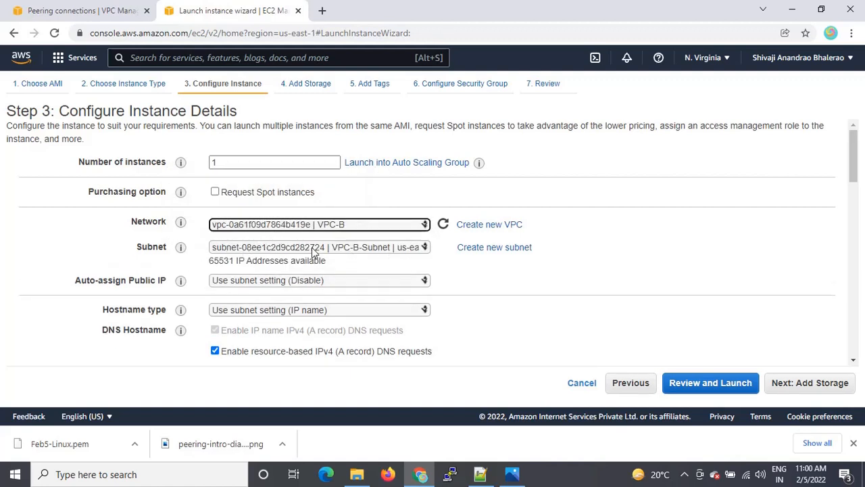
left_click(285, 281)
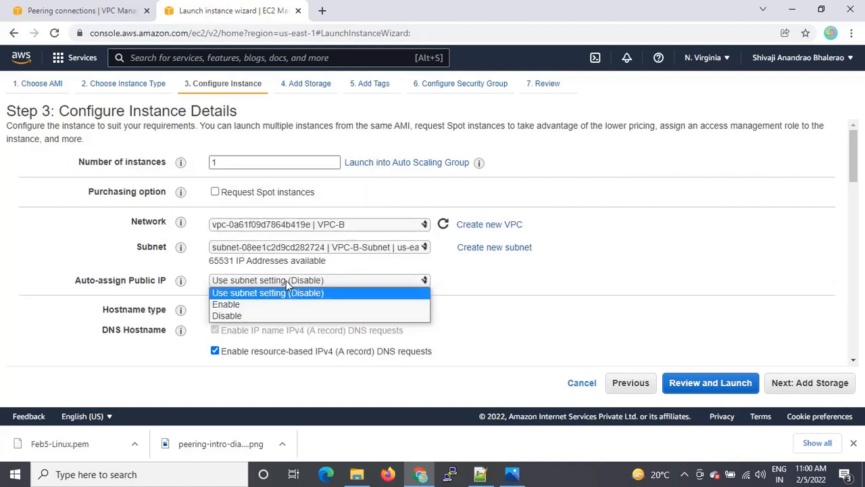
left_click(227, 304)
left_click(829, 383)
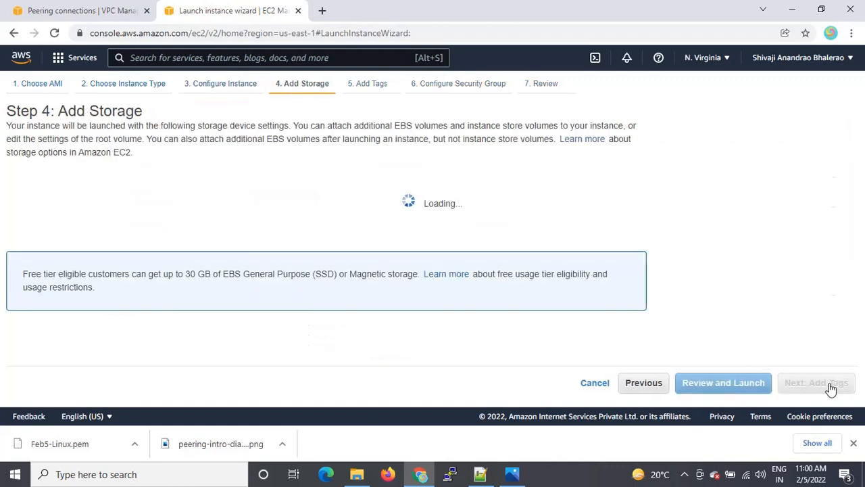
- Keep the default storage, tag the second instance with key Name and value VPC-B-EC2, and continue to the security group settings
left_click(832, 384)
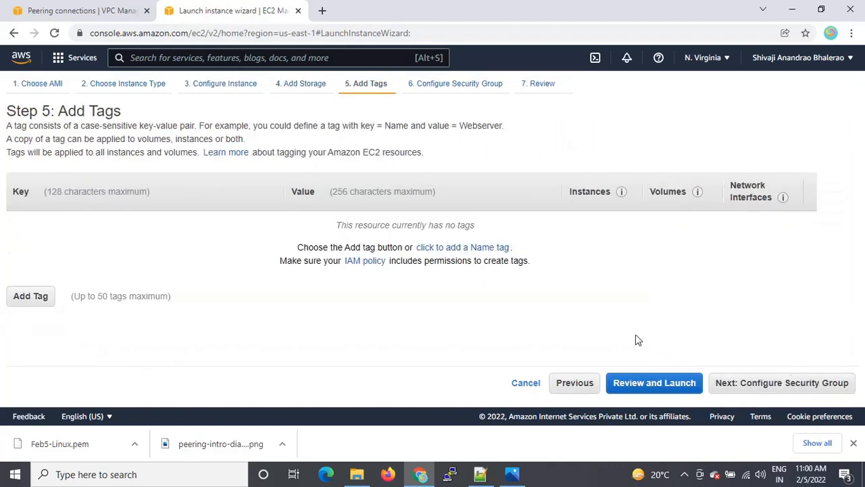
left_click(40, 301)
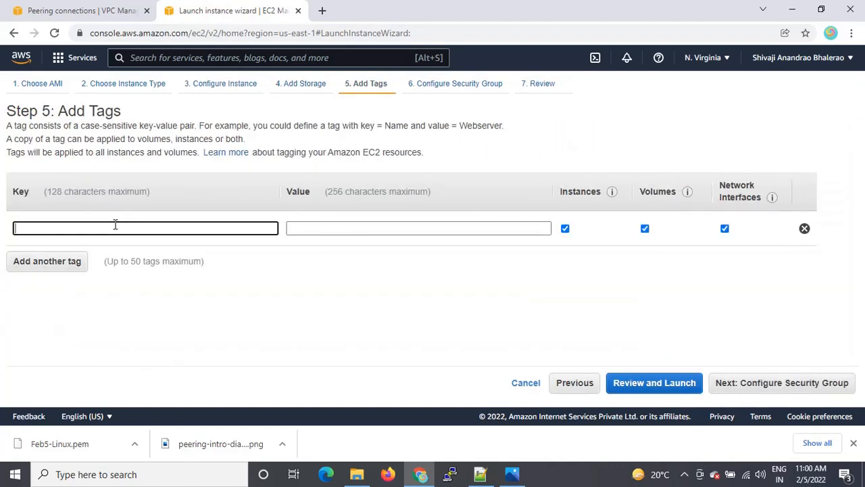
type("Name")
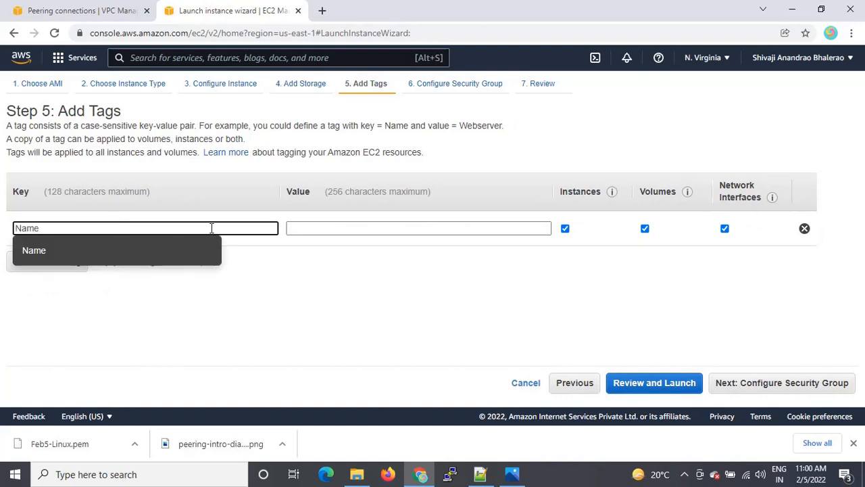
left_click(312, 228)
type("VPC")
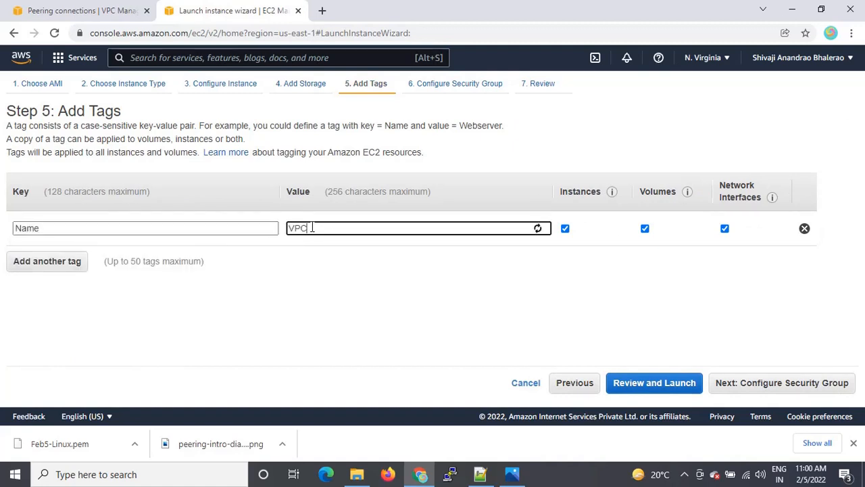
type("-B")
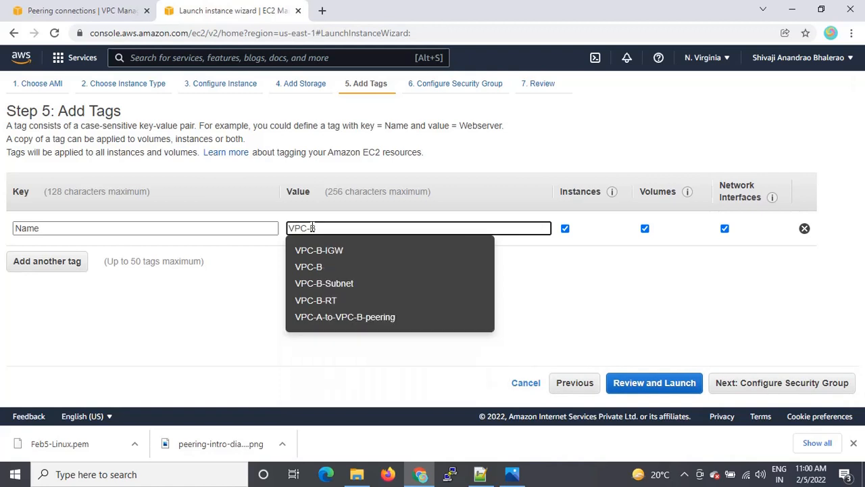
type("-EC")
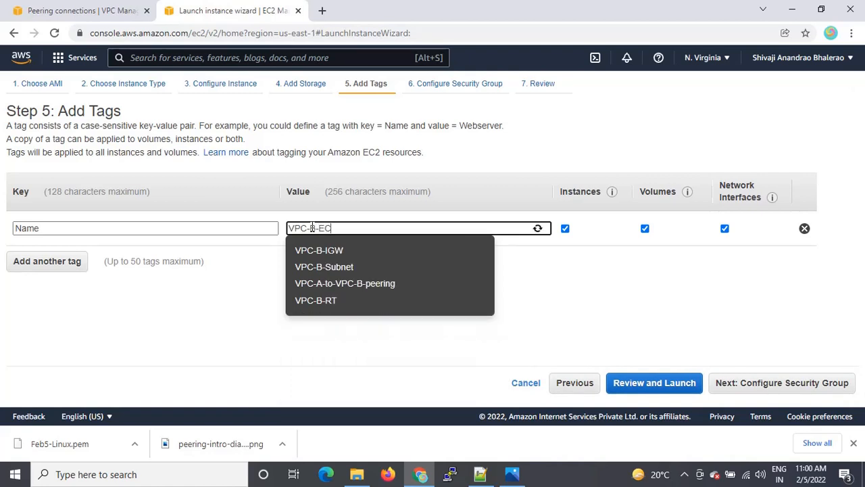
type("2")
left_click(338, 288)
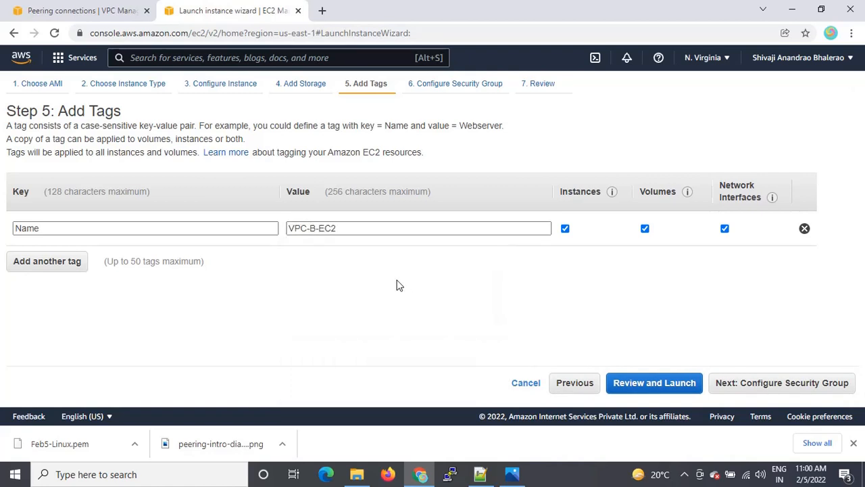
left_click(829, 381)
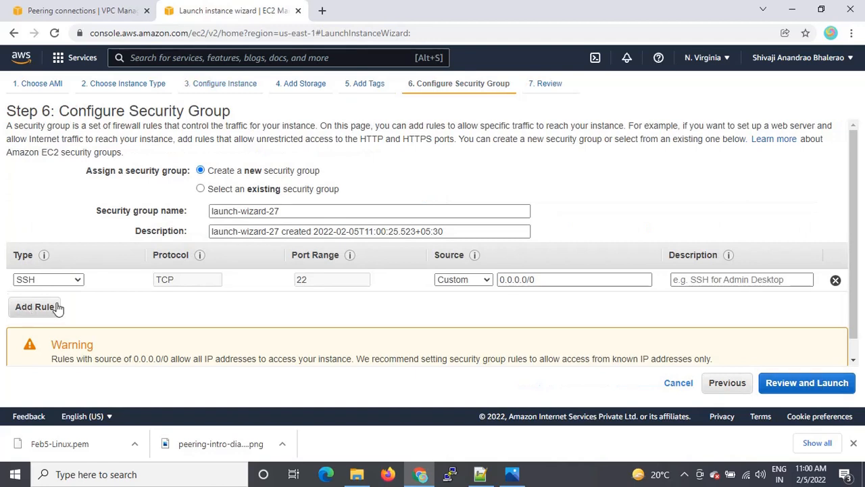
- Allow SSH and an added All ICMP - IPv4 rule from Anywhere for the VPC-B instance, and continue to its launch review
left_click(36, 306)
left_click(76, 303)
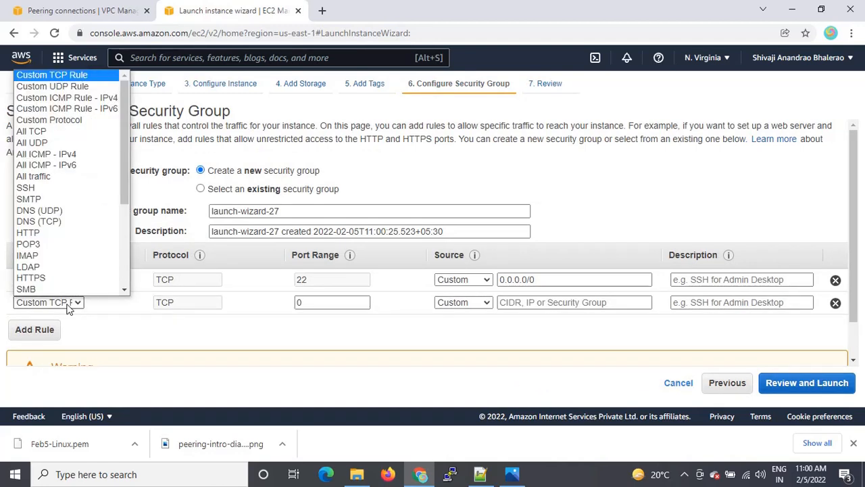
left_click(67, 154)
left_click(462, 280)
left_click(467, 303)
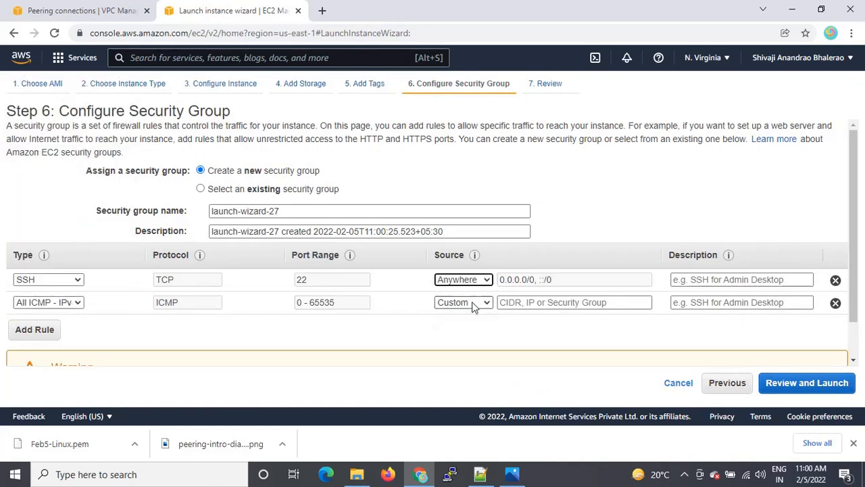
left_click(472, 302)
left_click(482, 304)
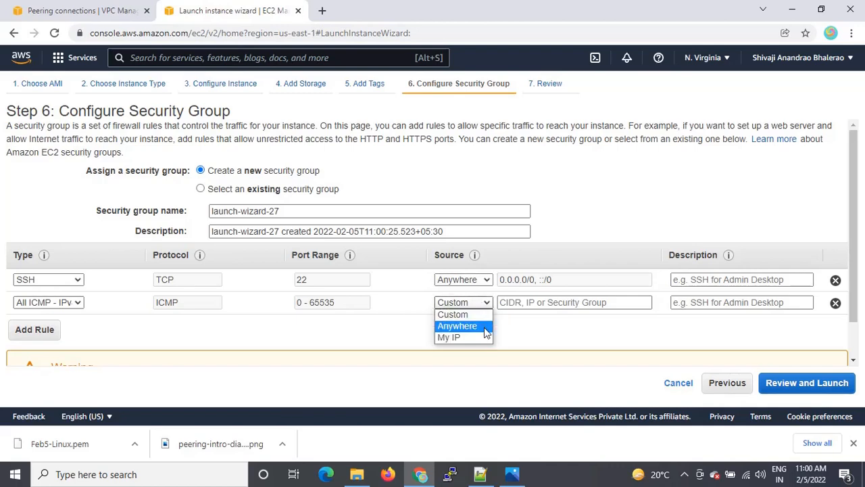
left_click(476, 325)
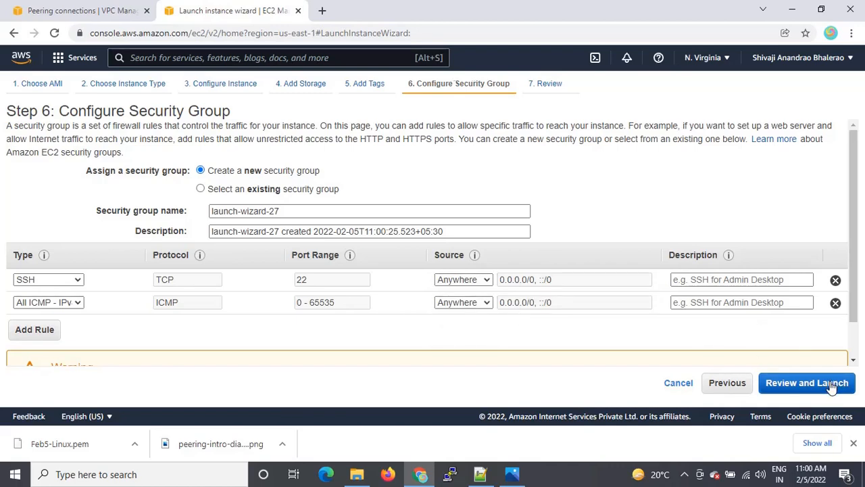
left_click(832, 382)
scroll(818, 309, "down", 2)
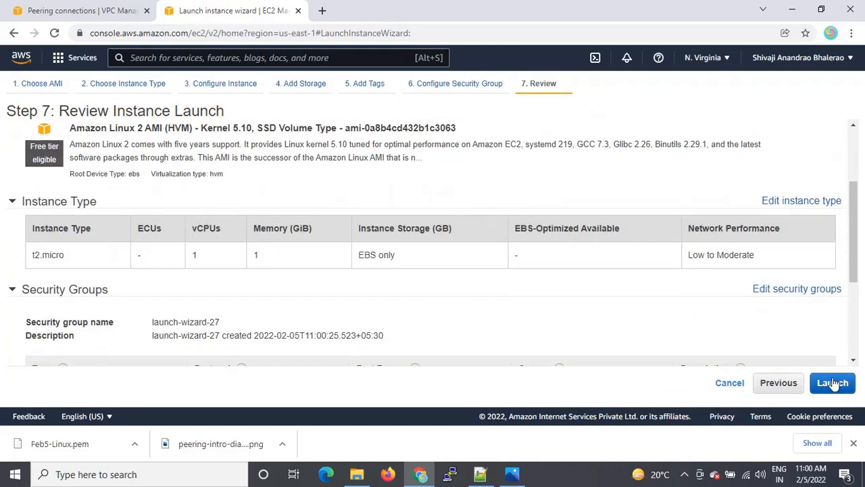
- Launch the VPC-B instance with the existing key pair Feb5-Linux, acknowledging access to the private key file, and view the instances
left_click(832, 383)
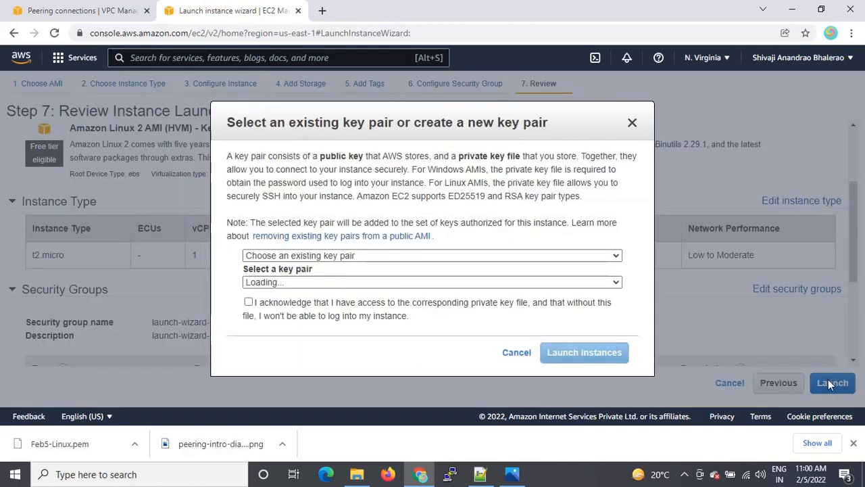
left_click(312, 257)
left_click(313, 267)
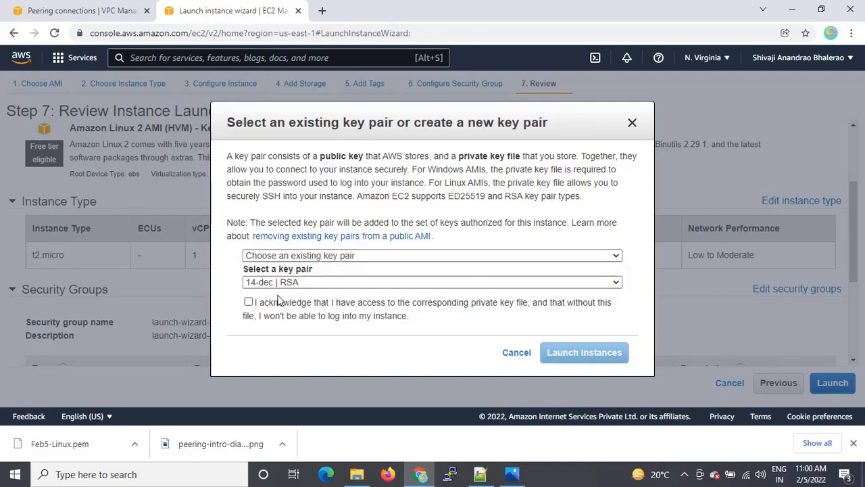
left_click(285, 284)
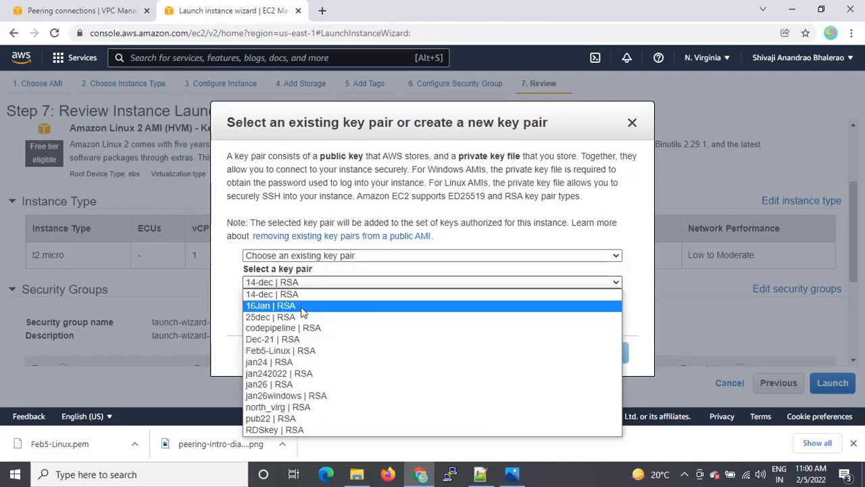
left_click(288, 350)
left_click(248, 302)
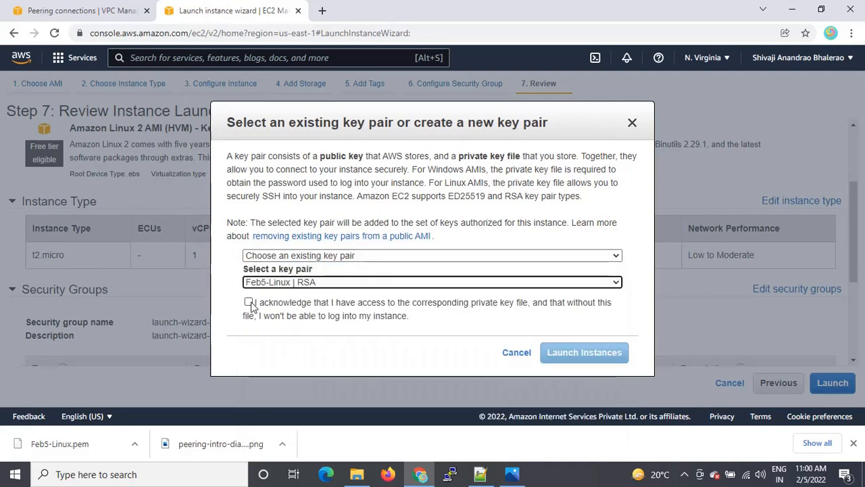
left_click(589, 357)
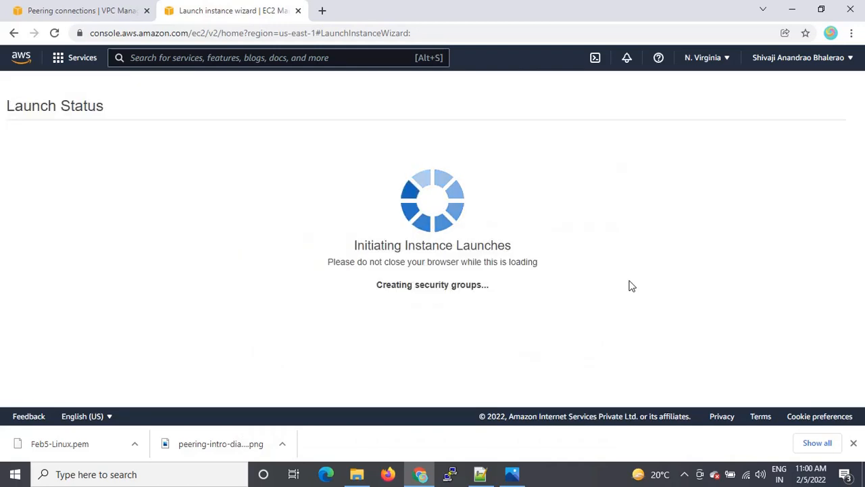
scroll(636, 236, "down", 2)
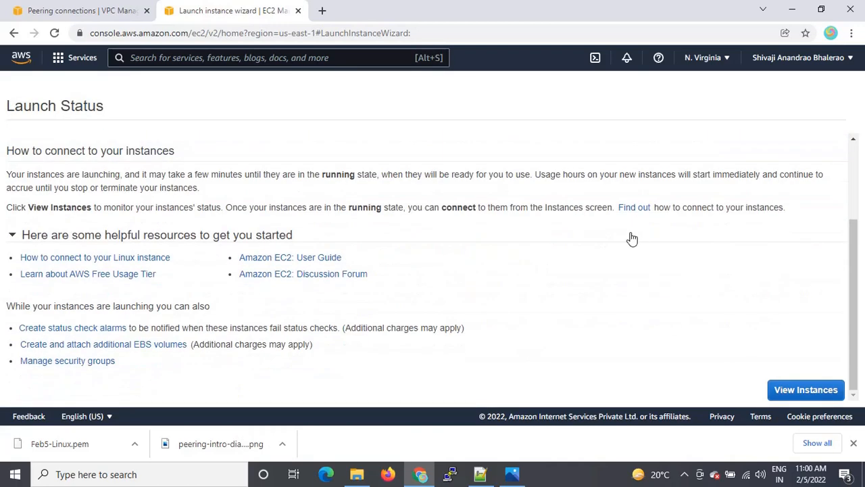
left_click(822, 383)
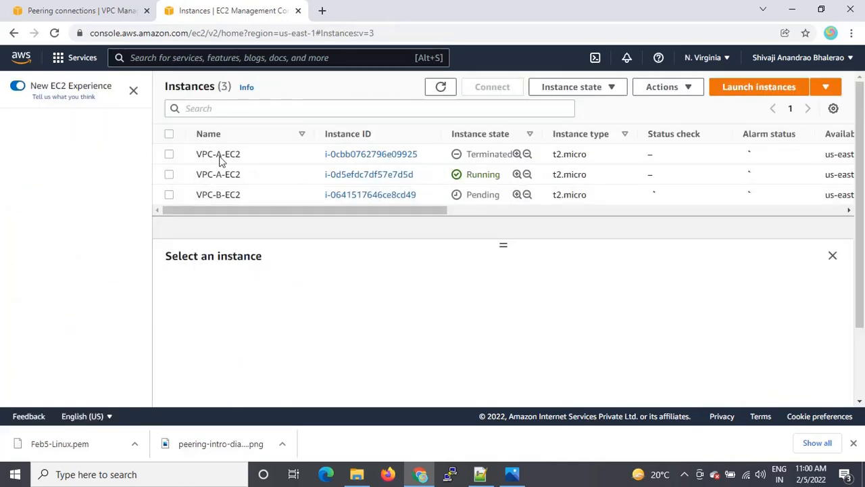
- Copy the running VPC-A-EC2 instance's public IPv4 address, switch to PuTTY, enter it as the SSH host and open the SSH authentication settings
left_click(484, 176)
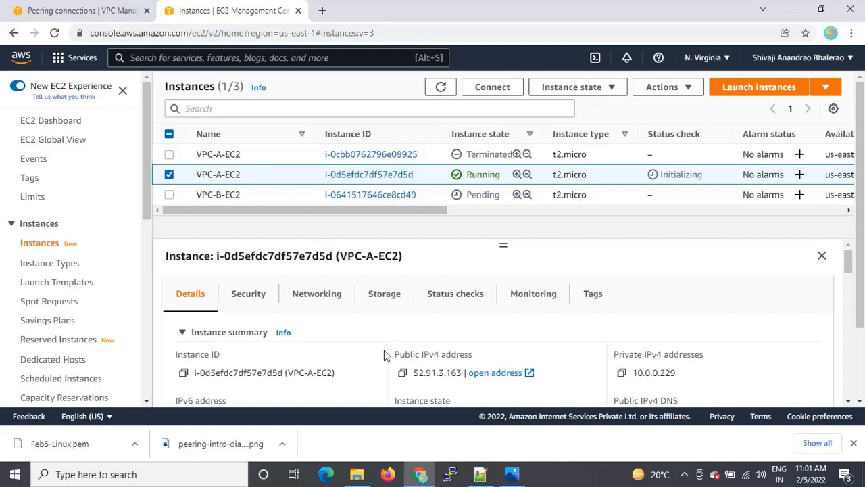
left_click(402, 372)
left_click(452, 476)
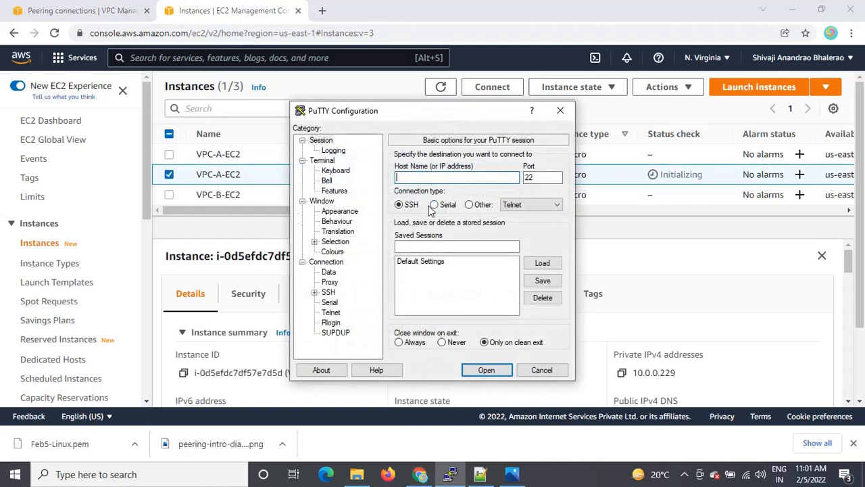
key("ctrl+v")
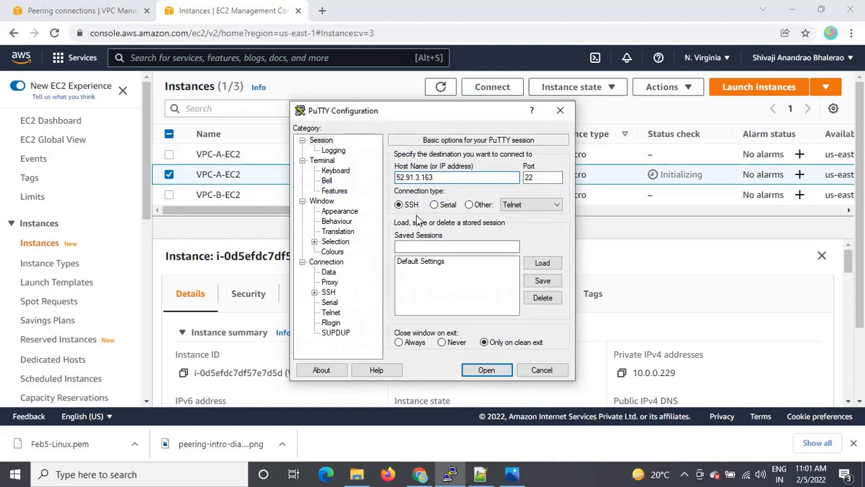
left_click(313, 292)
left_click(341, 302)
left_click(539, 297)
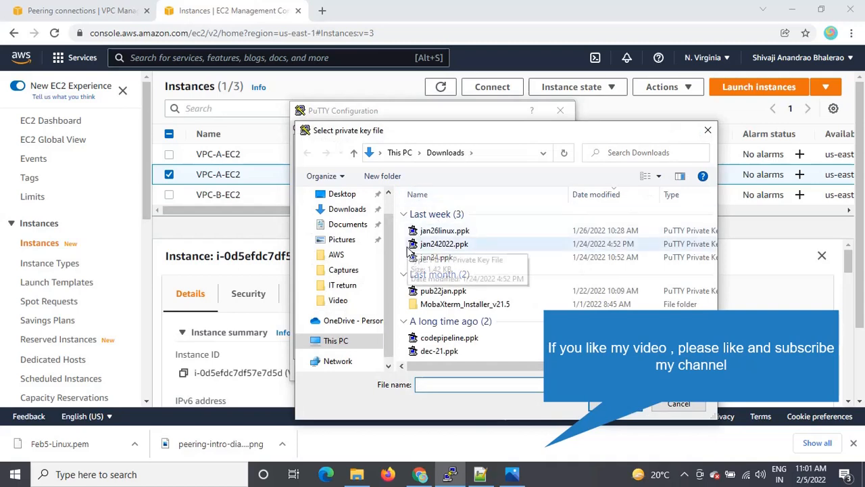
left_click(676, 403)
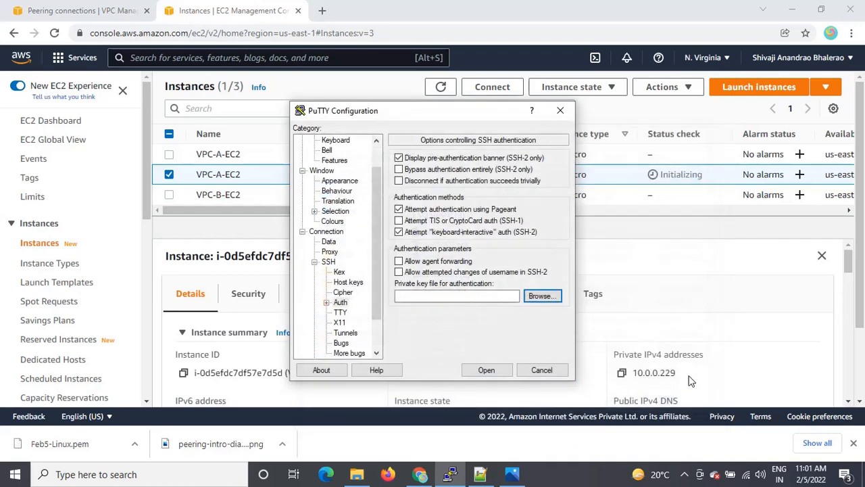
- Open PuTTYgen and load the private key Feb5-Linux.pem from the Downloads folder, with all file types shown
left_click(160, 476)
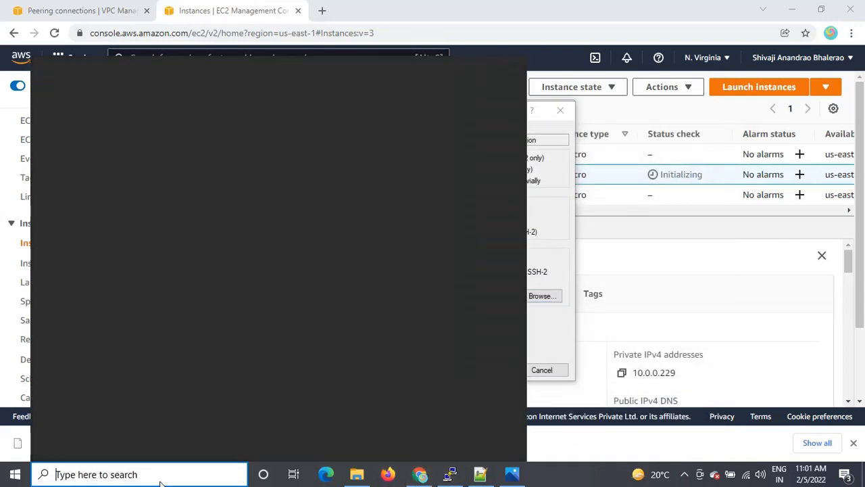
type("putty")
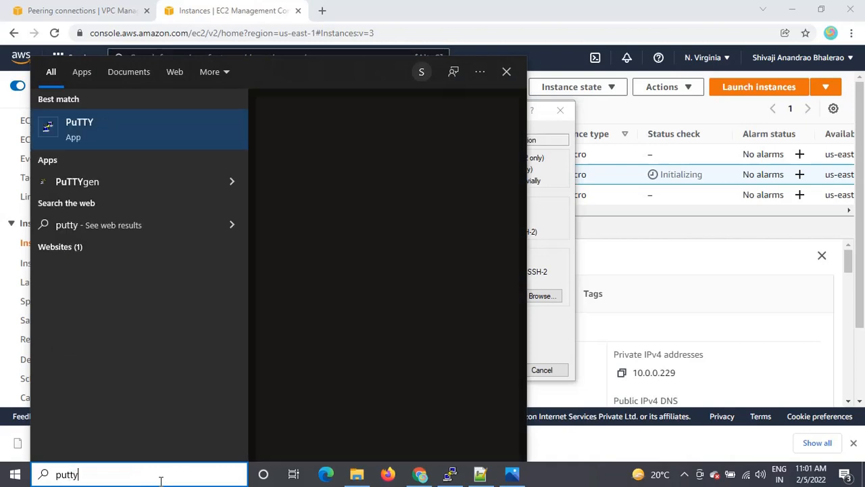
key("Down")
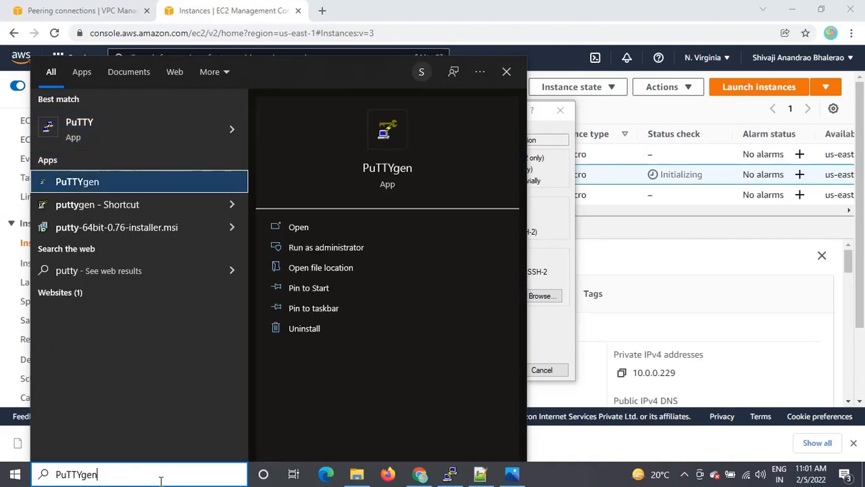
key("Return")
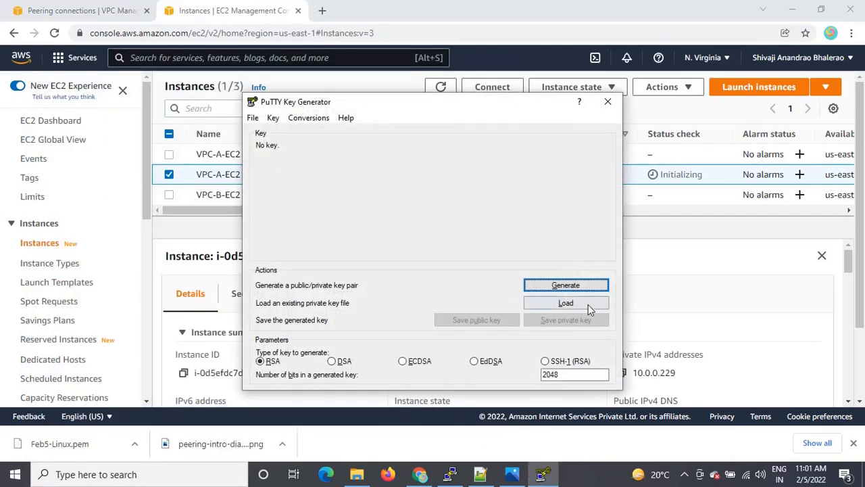
left_click(588, 304)
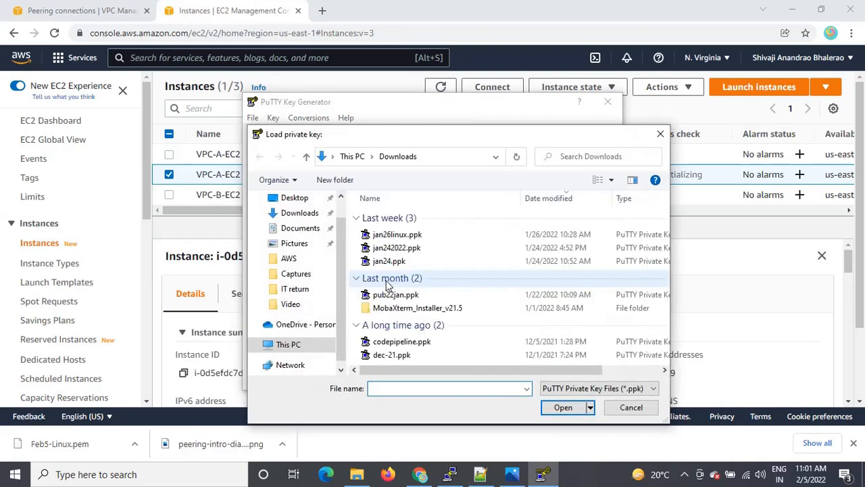
left_click(589, 388)
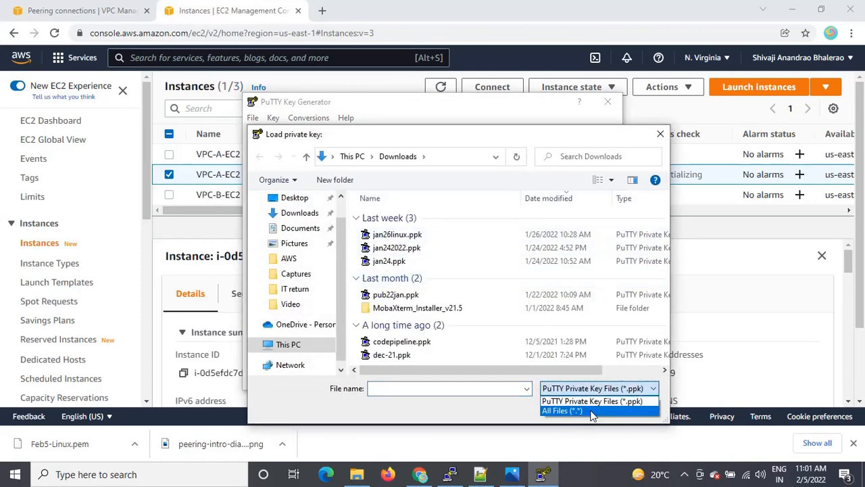
left_click(561, 410)
left_click(405, 237)
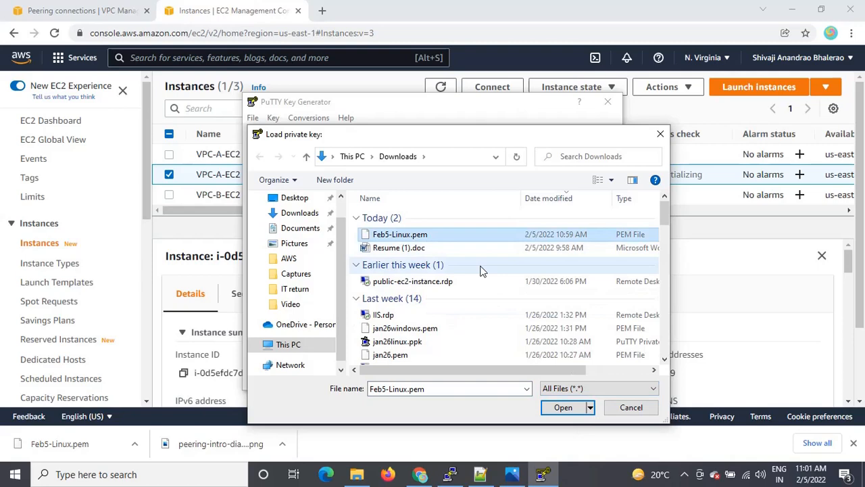
left_click(568, 408)
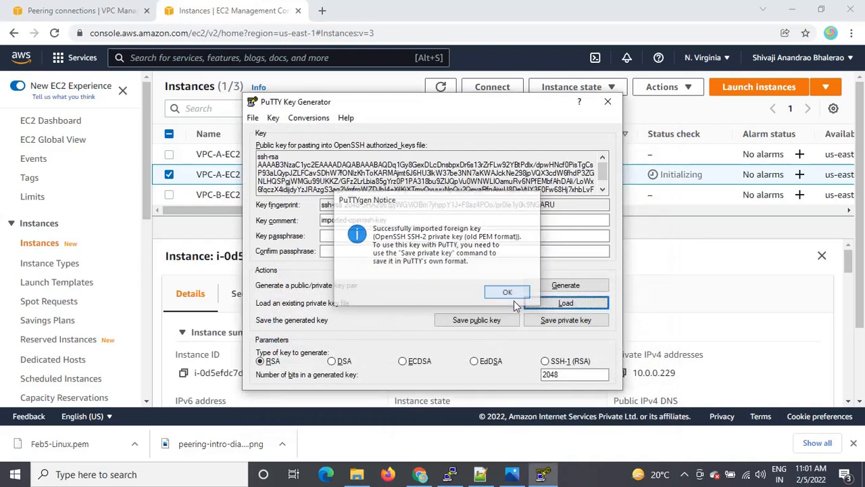
left_click(512, 292)
- Save the loaded private key without a passphrase as Feb5-linux in PuTTY's .ppk format in Downloads, and close PuTTYgen
left_click(594, 324)
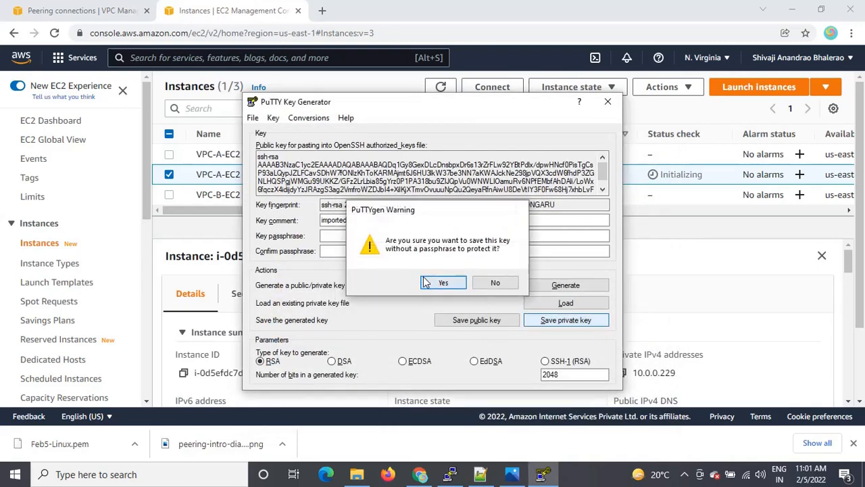
left_click(443, 282)
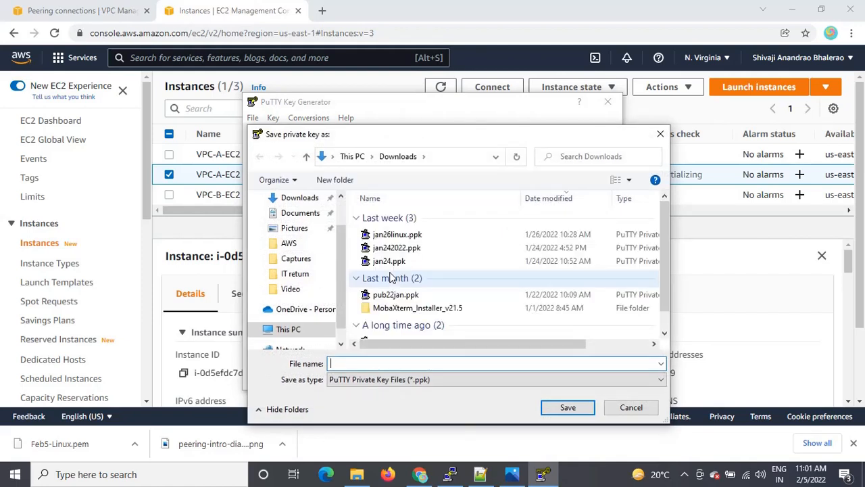
type("Feb5-l")
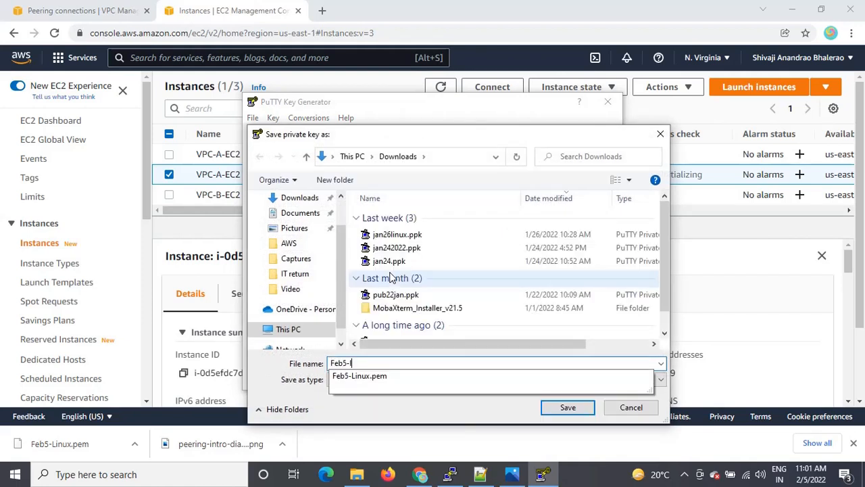
type("iu")
key("BackSpace")
left_click(247, 390)
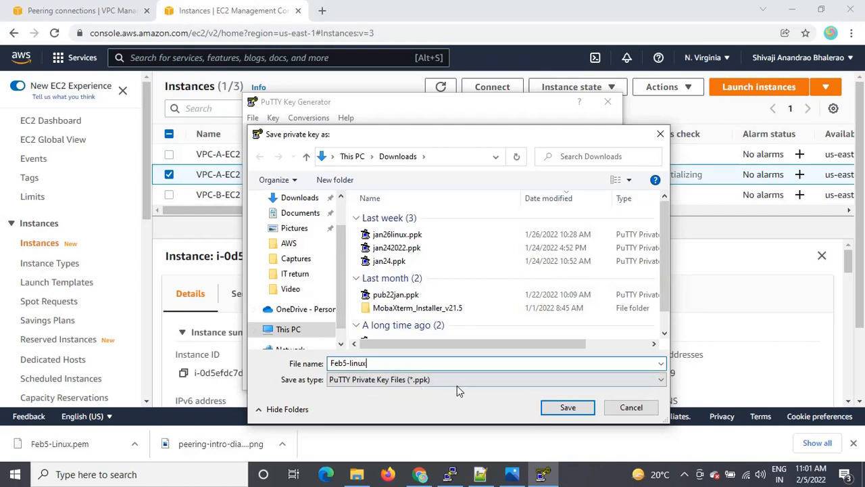
left_click(574, 406)
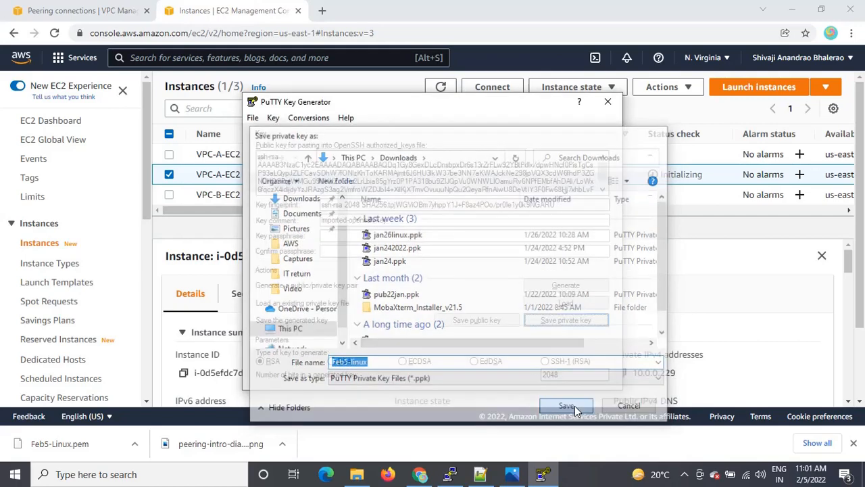
left_click(612, 103)
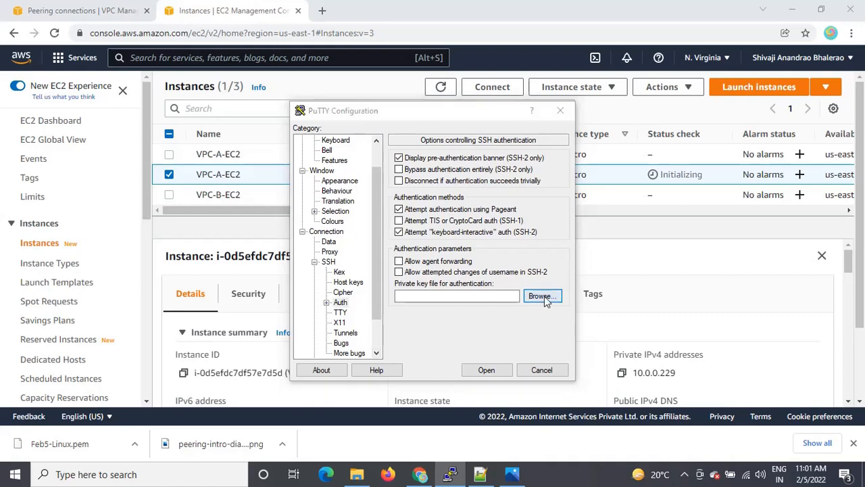
- Try to connect to VPC-A-EC2 over SSH with Feb5-linux.ppk as the private key file, and close the PuTTY session
left_click(543, 296)
left_click(445, 231)
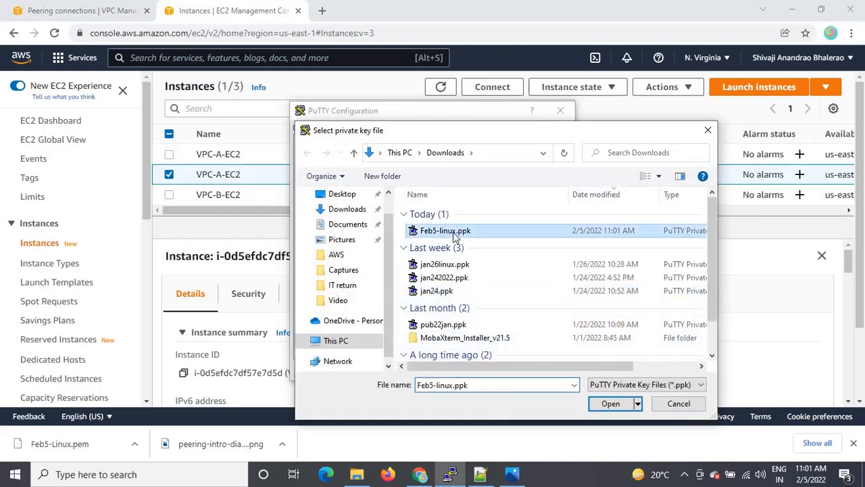
left_click(610, 404)
left_click(484, 371)
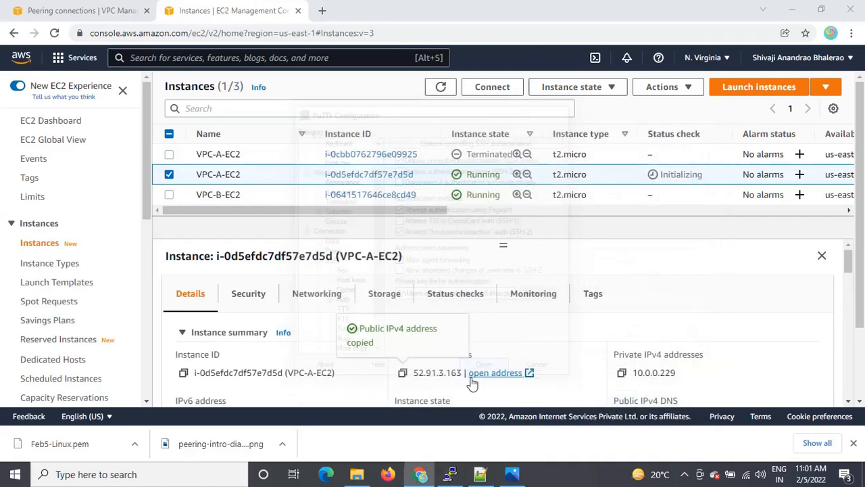
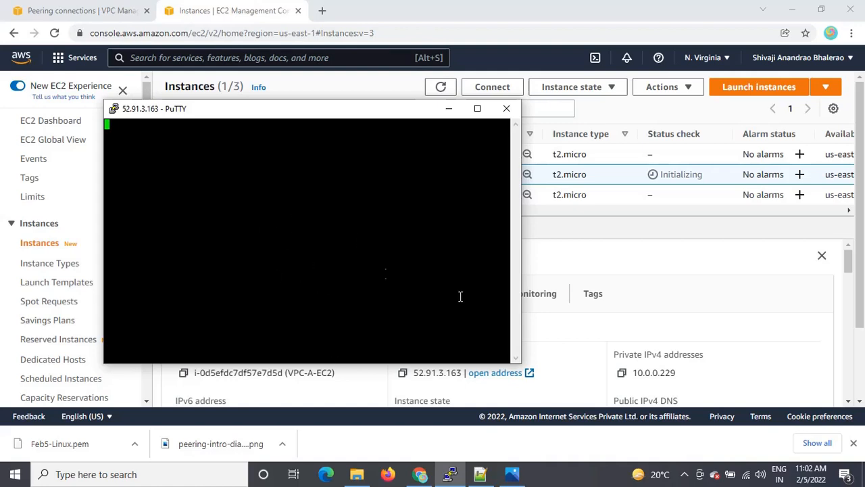
left_click(517, 101)
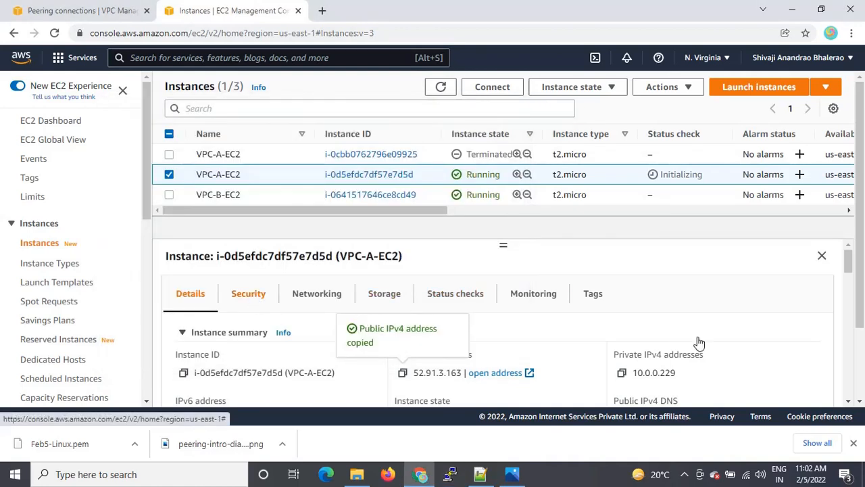
- Examine the VPC-A-EC2 instance's security information and open its security group launch-wizard-26
scroll(544, 349, "down", 2)
scroll(544, 349, "down", 1)
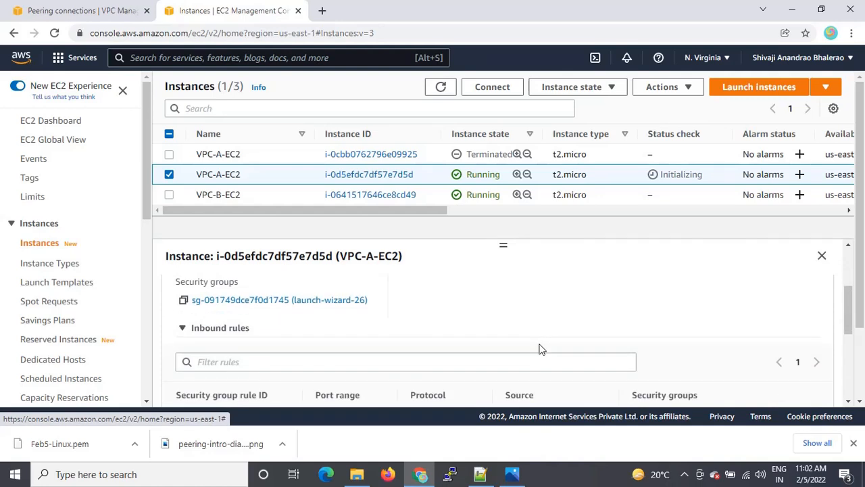
left_click(257, 300)
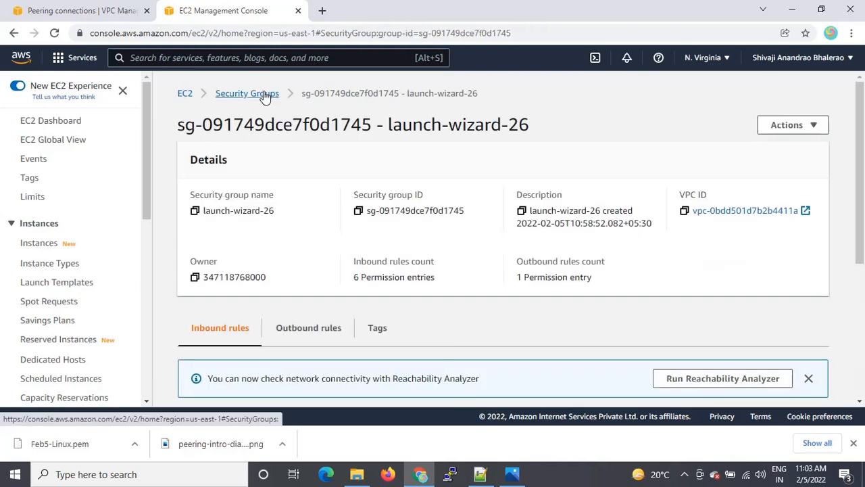
- Return to the EC2 dashboard, list the running instances and select VPC-A-EC2 to show its details
left_click(188, 96)
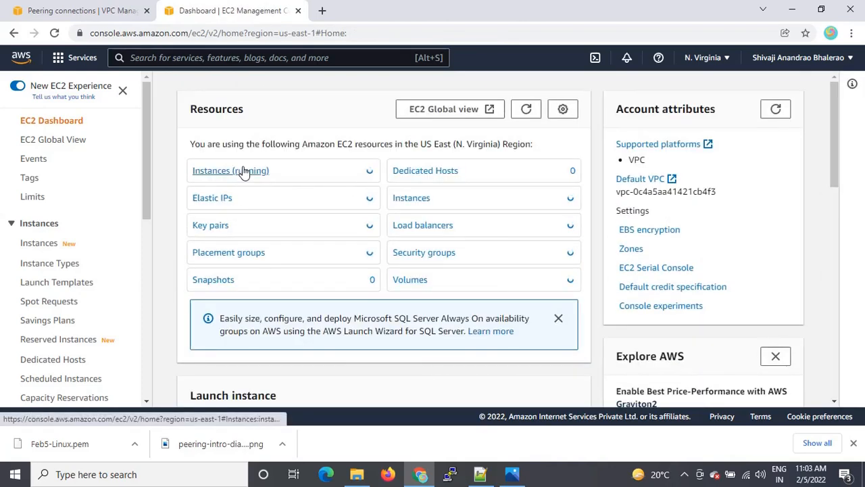
left_click(243, 172)
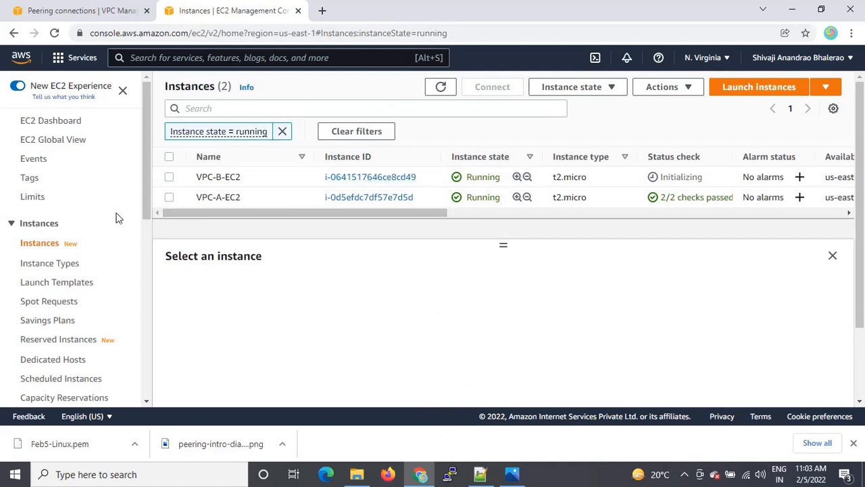
left_click(168, 198)
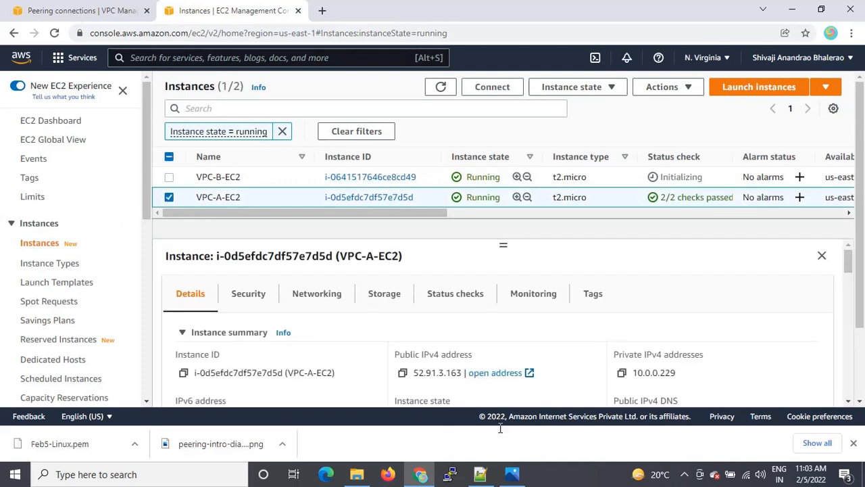
- Try to connect to VPC-A-EC2 at its public address 52.91.3.163 in PuTTY using Feb5-linux.ppk as the private key, and close the session
left_click(404, 373)
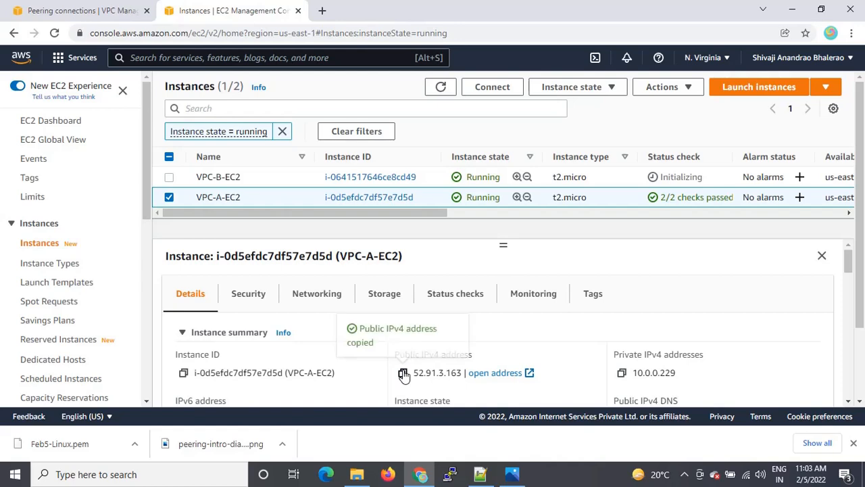
left_click(449, 474)
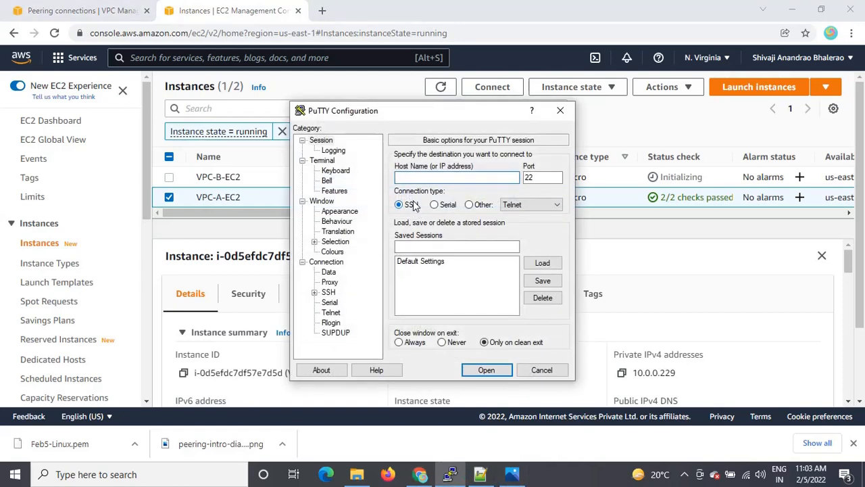
key("ctrl+v")
left_click(314, 292)
left_click(342, 304)
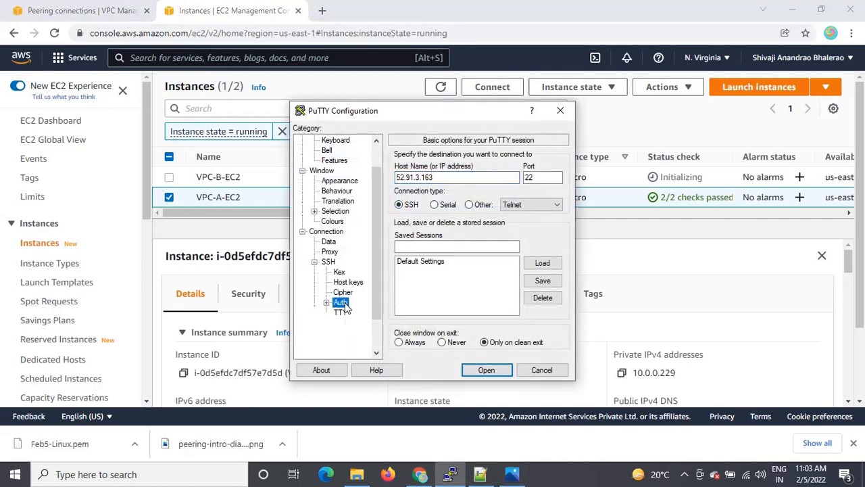
left_click(556, 297)
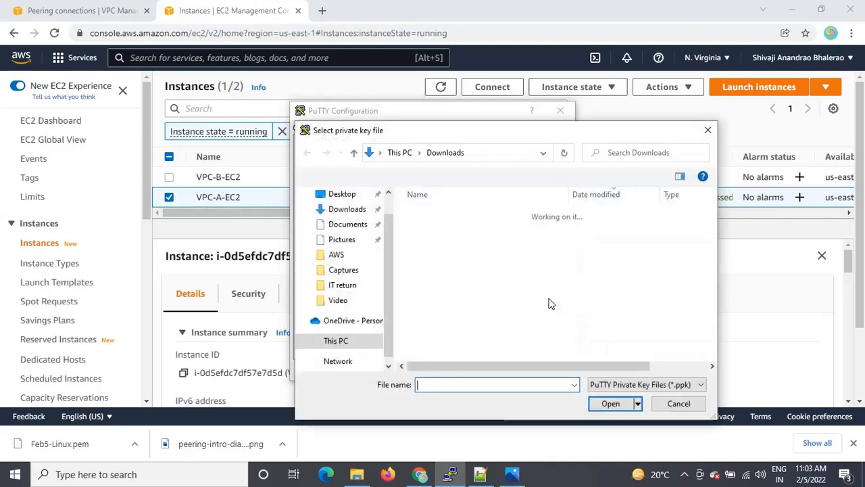
left_click(446, 231)
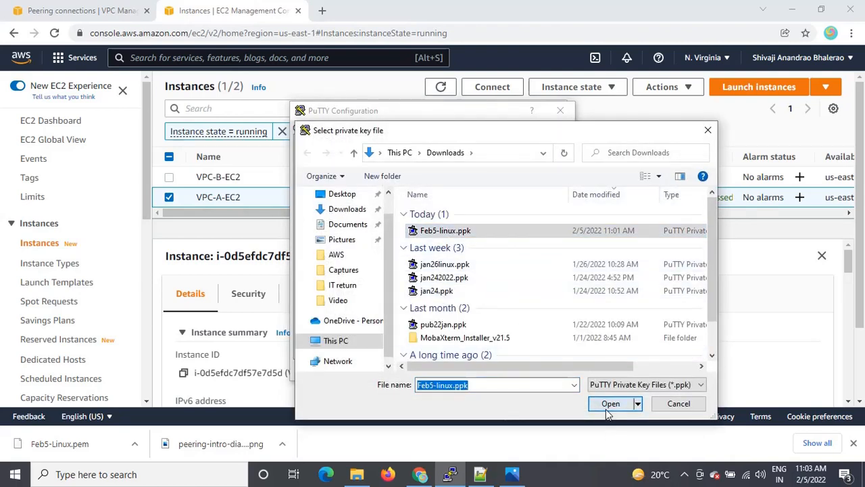
left_click(610, 403)
left_click(492, 370)
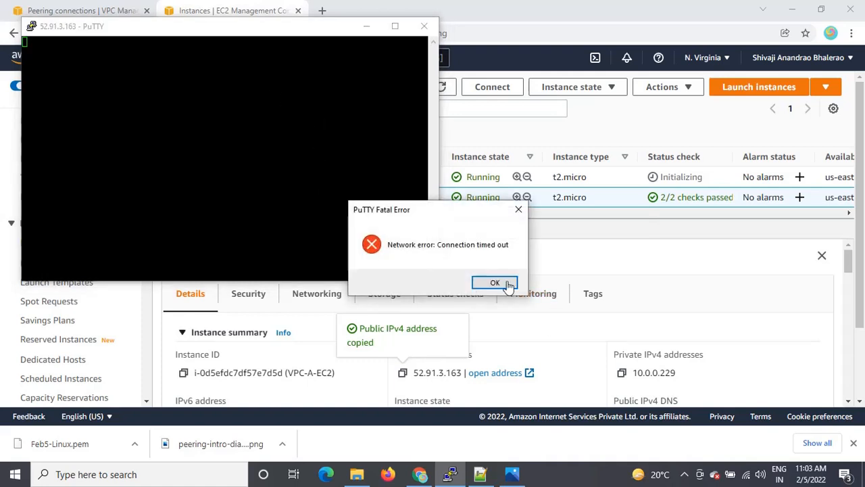
left_click(495, 284)
left_click(422, 30)
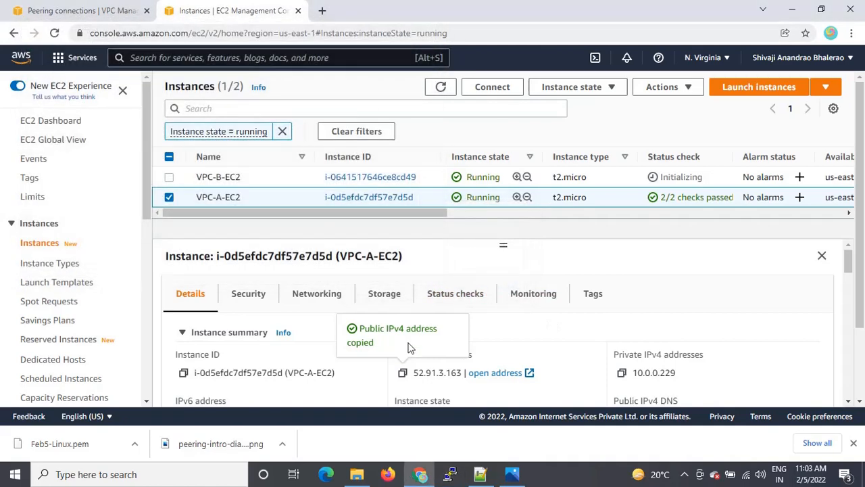
- Try to connect to VPC-B-EC2 at its public address 3.95.209.11 in PuTTY using Feb5-linux.ppk as the private key, and close the session
left_click(170, 196)
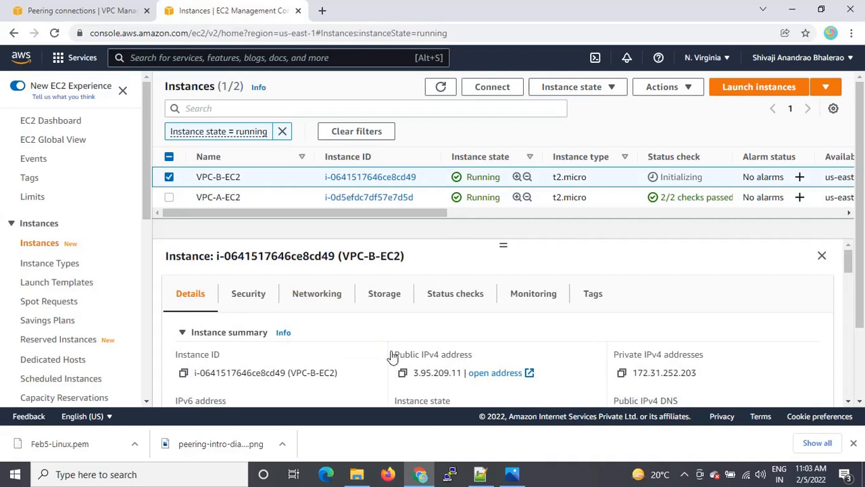
left_click(403, 372)
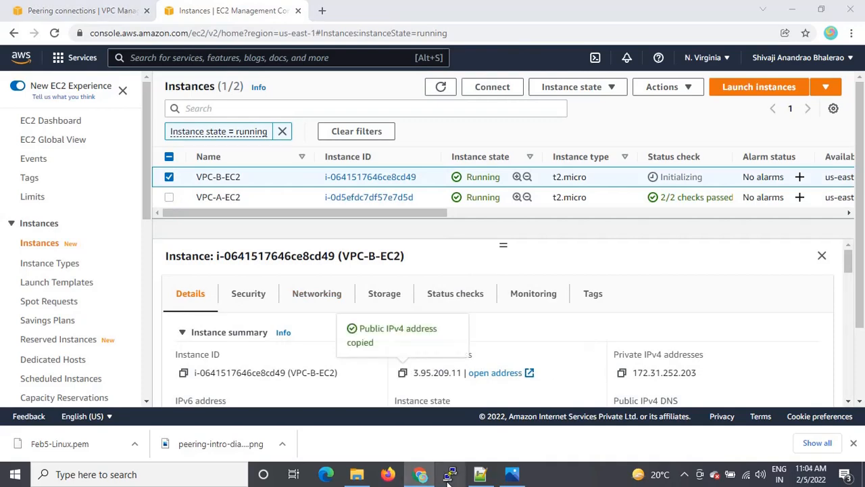
left_click(450, 474)
key("ctrl+v")
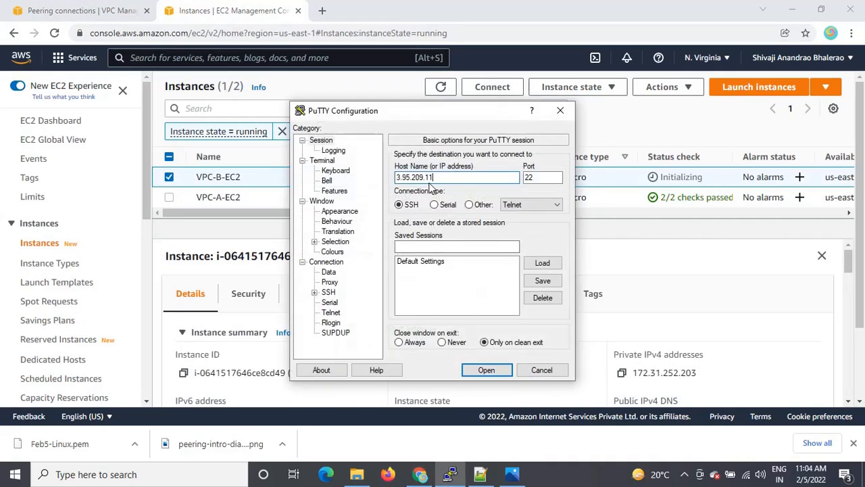
left_click(314, 292)
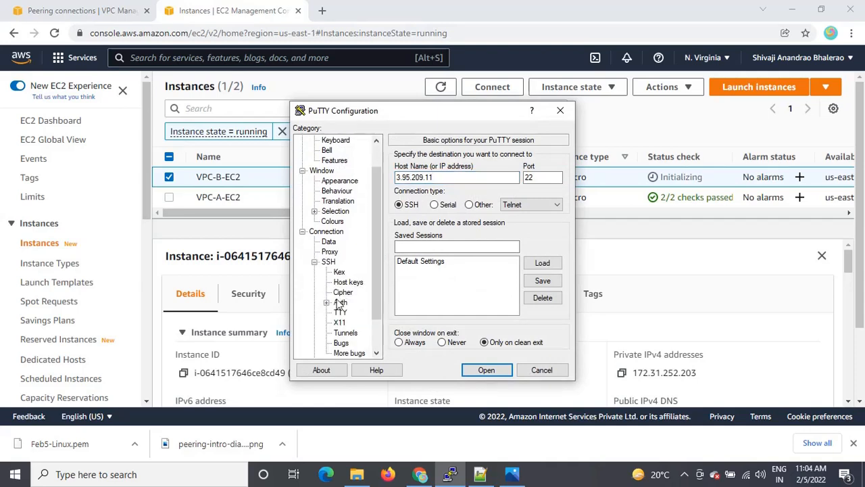
left_click(340, 302)
left_click(544, 296)
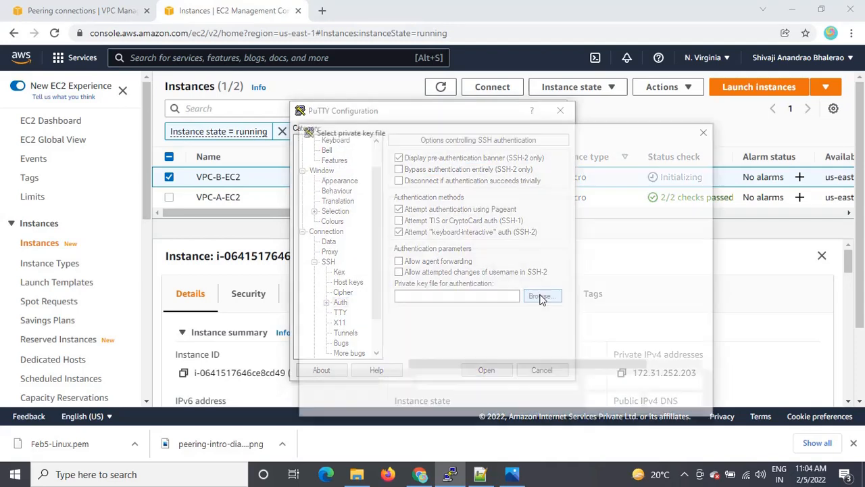
left_click(443, 229)
left_click(610, 403)
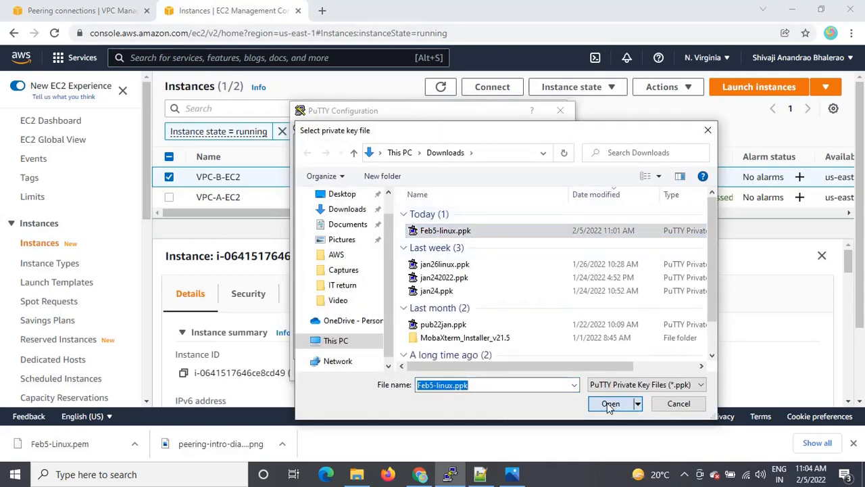
left_click(499, 371)
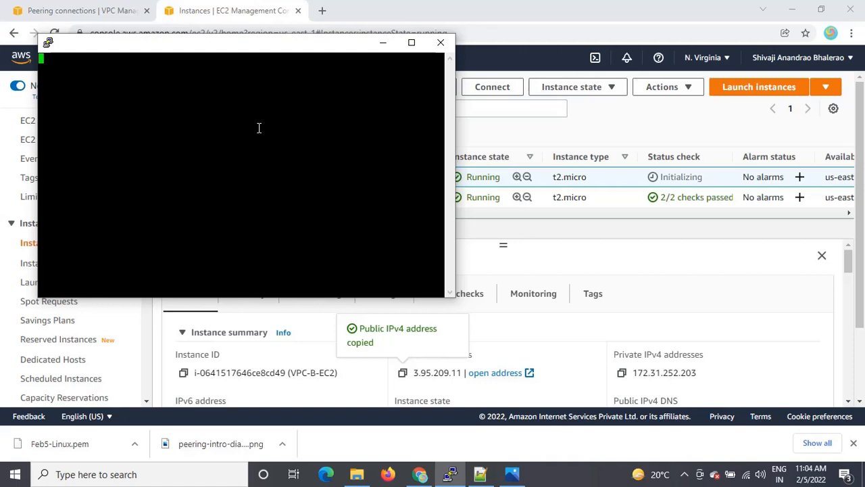
left_click(442, 44)
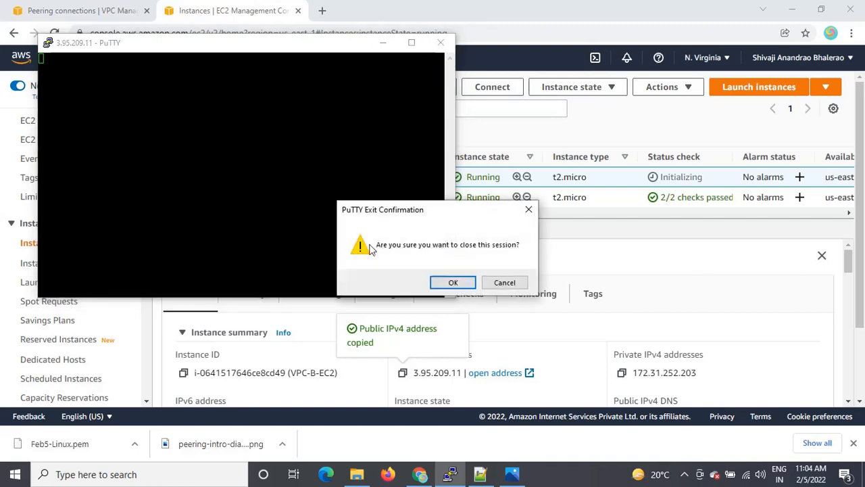
left_click(448, 282)
- Return to the VPC console's route tables, select VPC-A-RT and show its routes
left_click(70, 11)
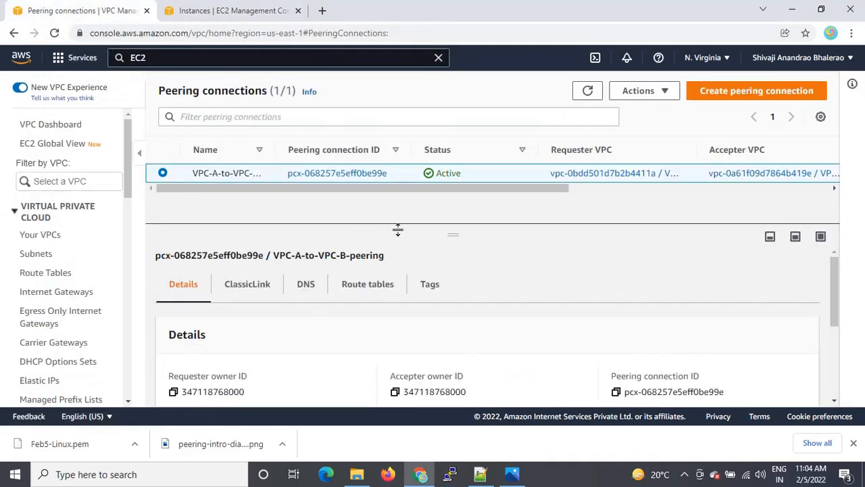
left_click(52, 275)
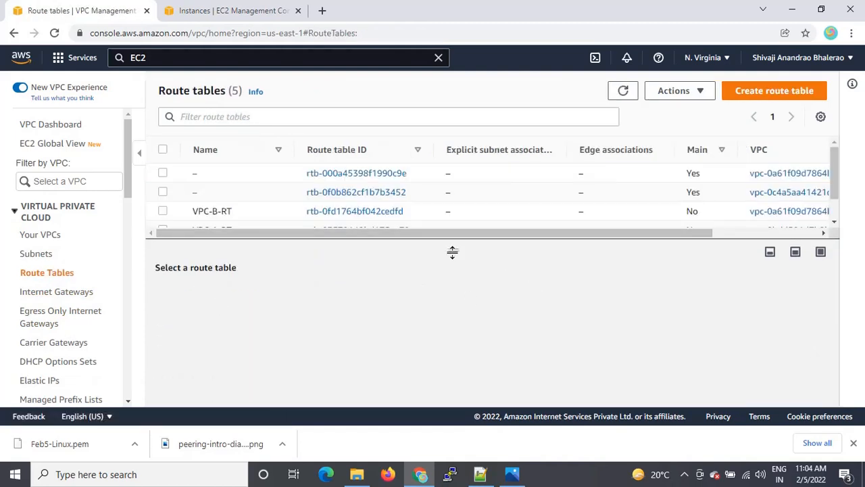
left_click_drag(453, 252, 453, 227)
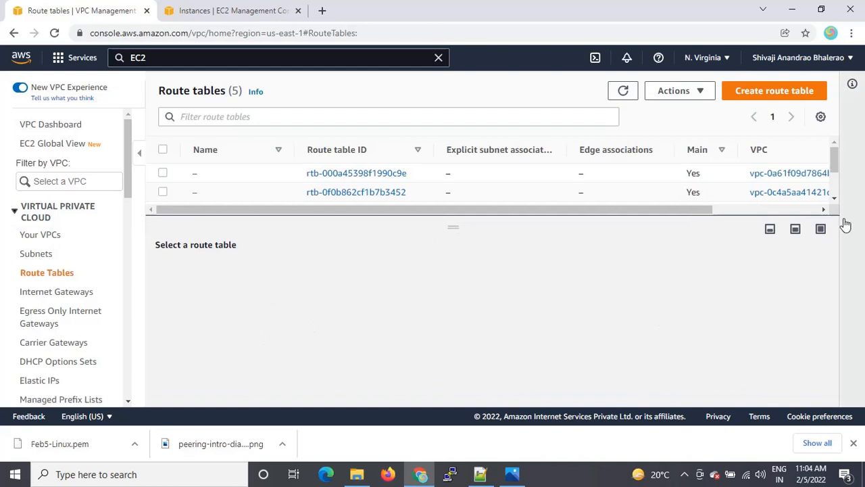
left_click_drag(834, 169, 834, 199)
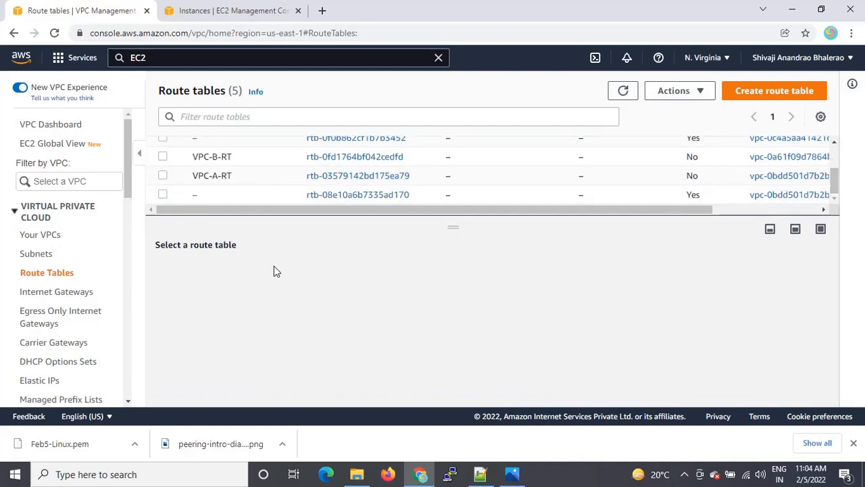
left_click(162, 175)
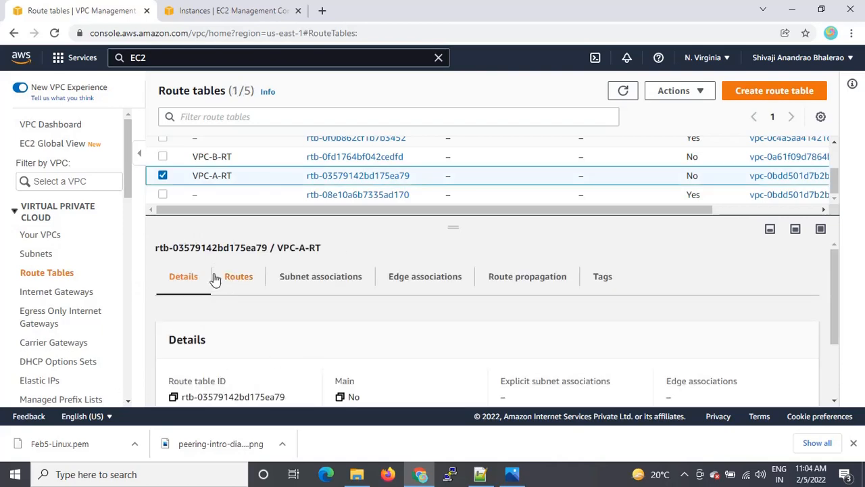
left_click(244, 284)
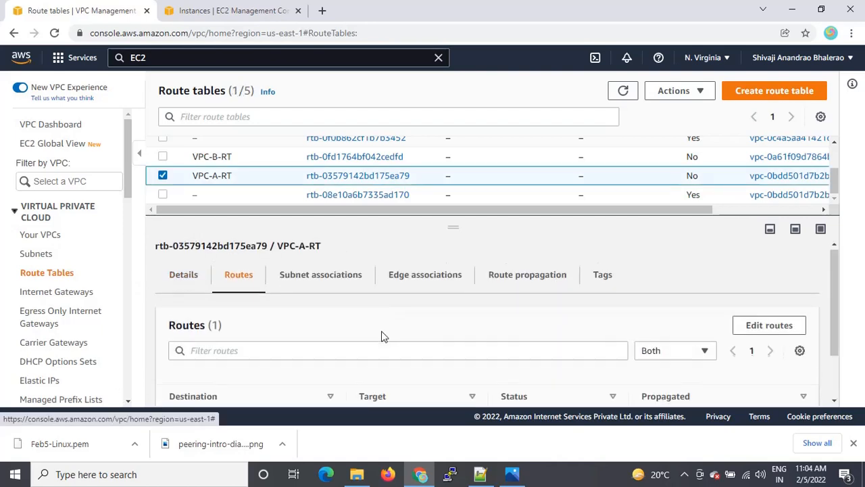
scroll(382, 331, "down", 2)
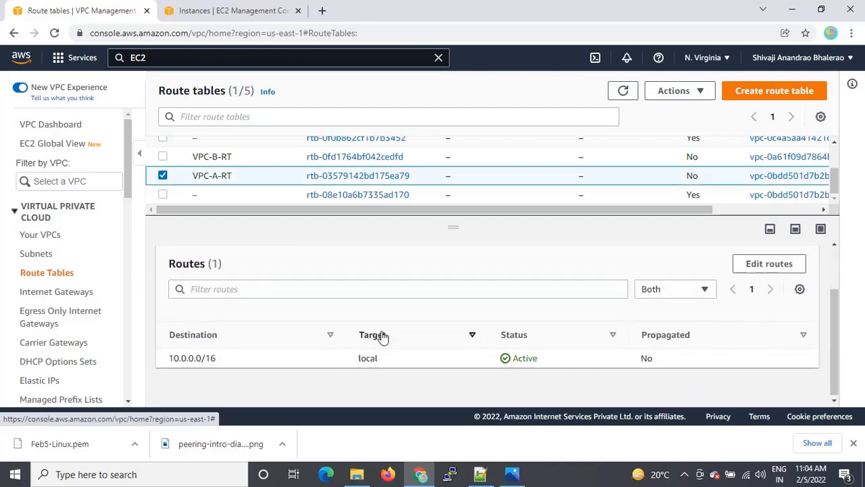
- Start editing the VPC-A-RT routes and add a route for 0.0.0.0/0 targeting the internet gateway VPC-A-IGW
left_click(769, 263)
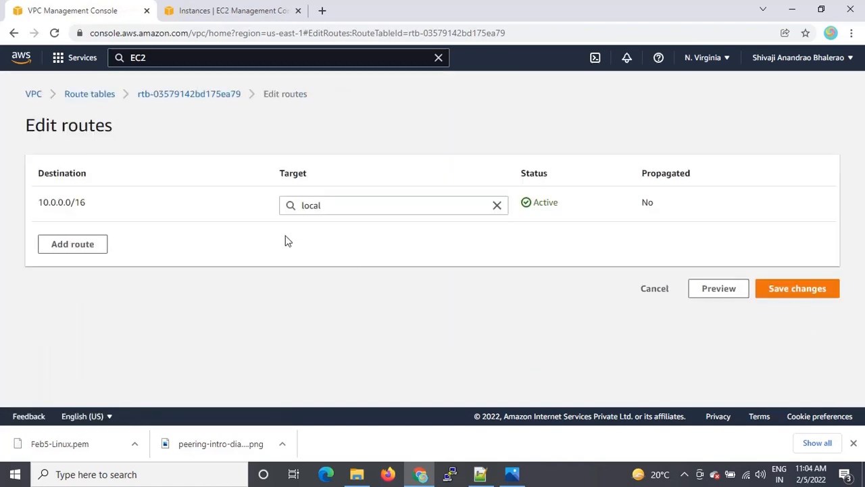
left_click(86, 250)
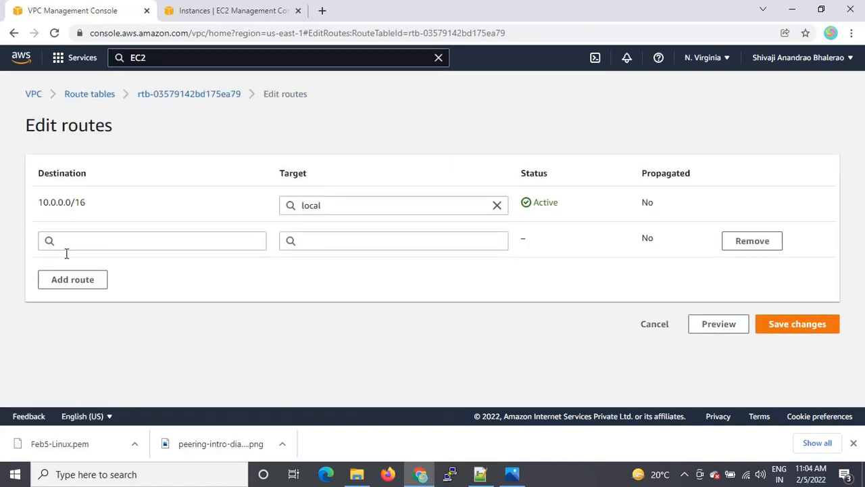
left_click(99, 241)
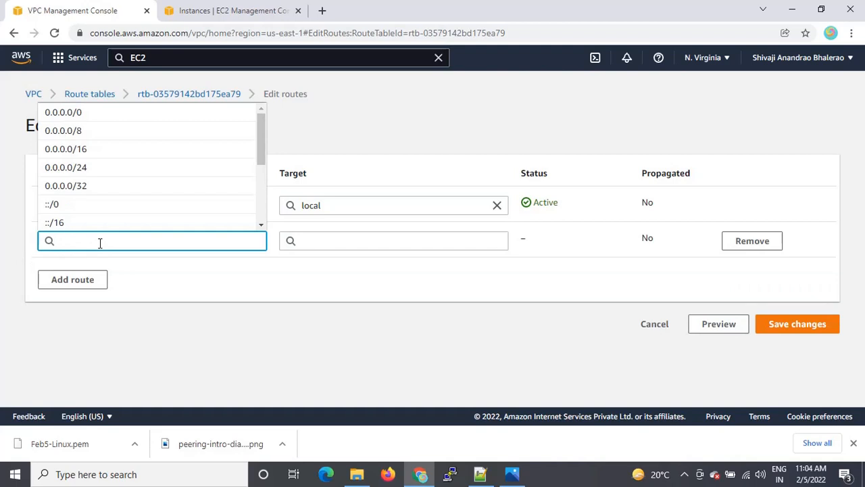
type("0.0.0.0")
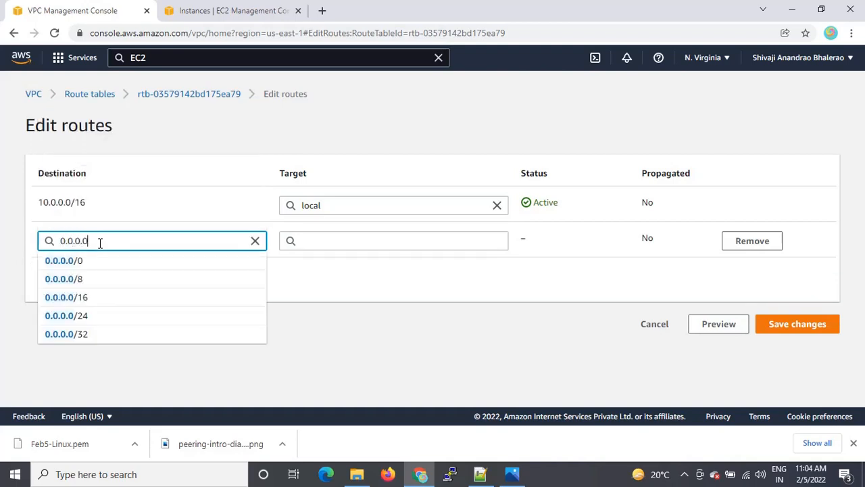
left_click(81, 261)
left_click(451, 242)
type("igw-")
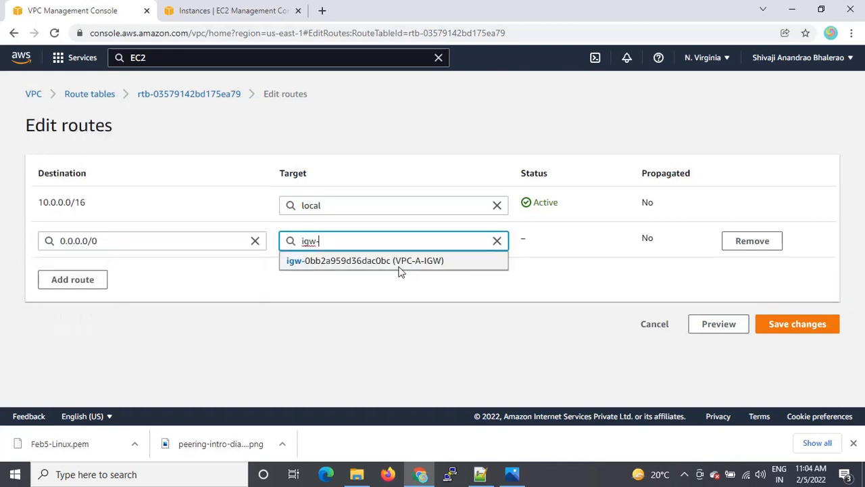
left_click(404, 268)
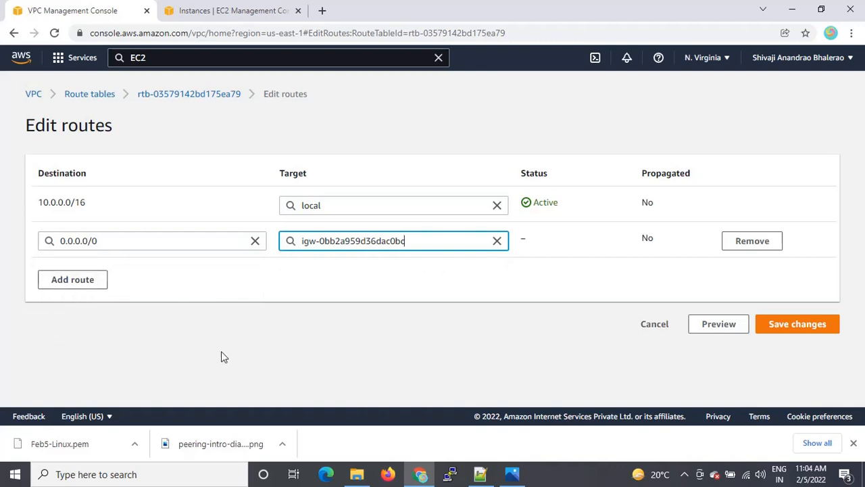
- Add a VPC-A-RT route for 172.31.0.0/16 targeting the peering connection pcx-068257e5eff0be99e and save the route changes
left_click(94, 285)
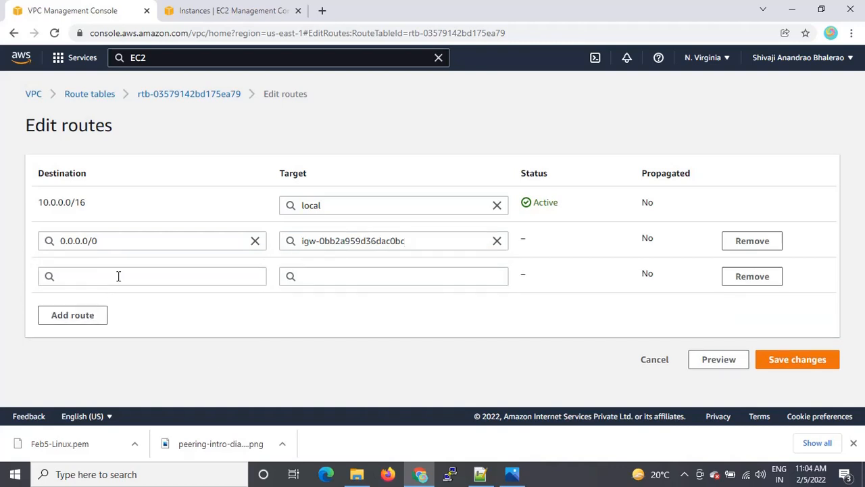
left_click(117, 276)
type("17")
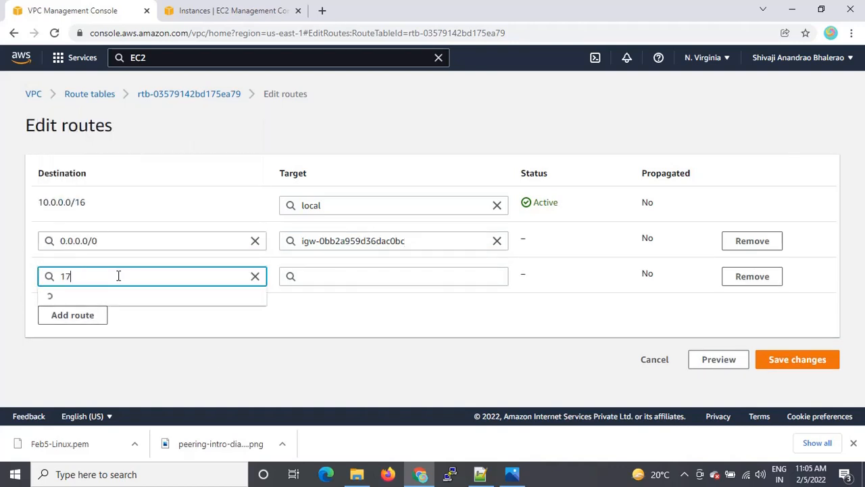
type("2.31")
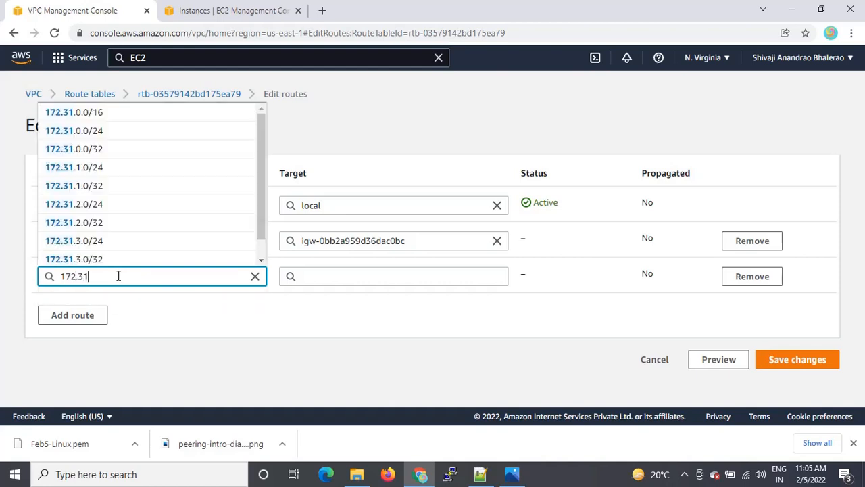
type(".0.0")
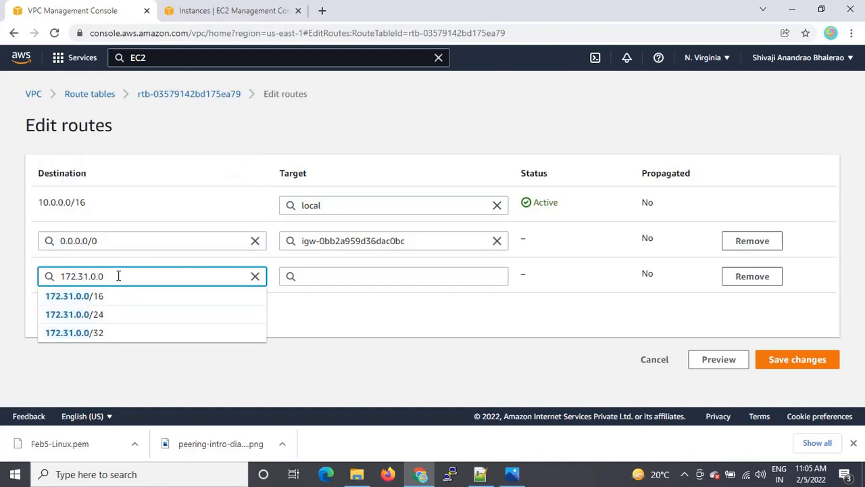
left_click(114, 297)
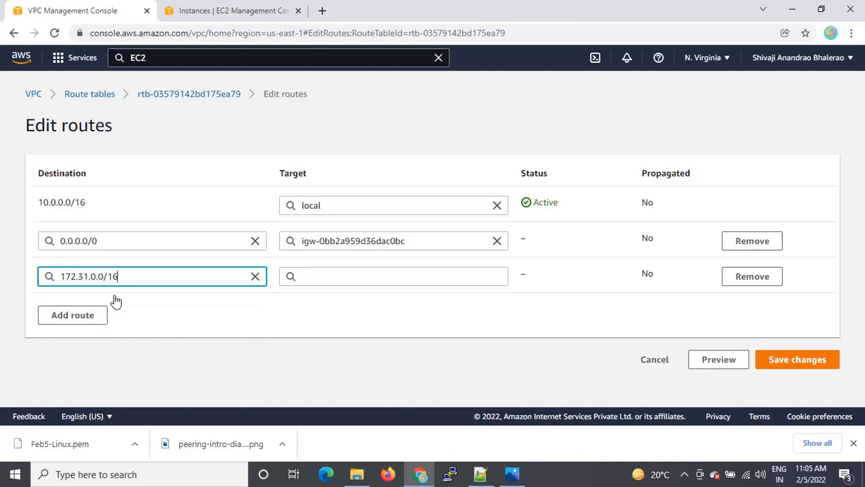
left_click(371, 278)
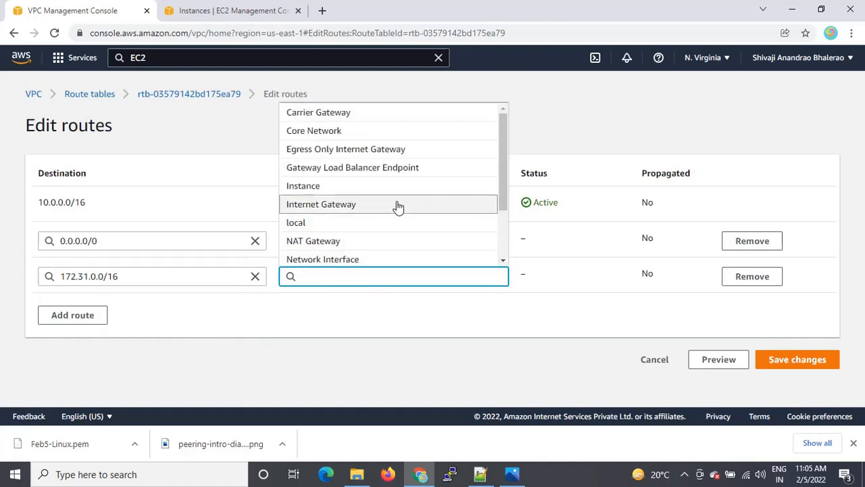
scroll(396, 207, "down", 1)
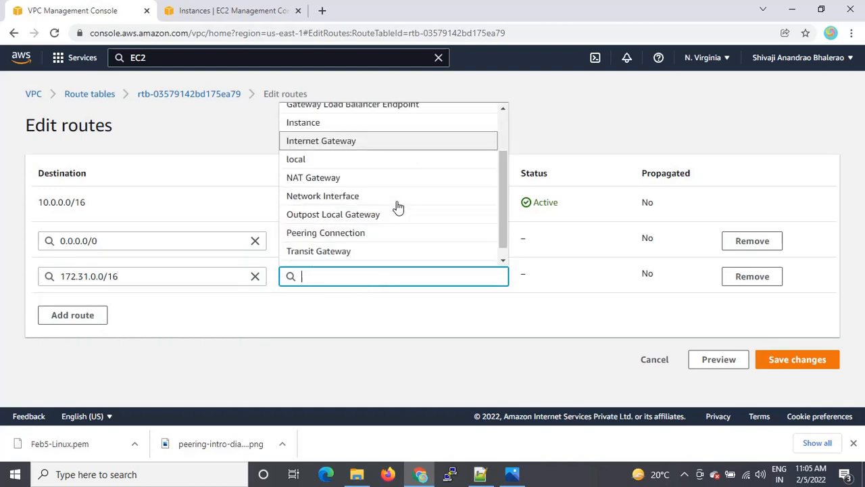
left_click(315, 232)
left_click(349, 297)
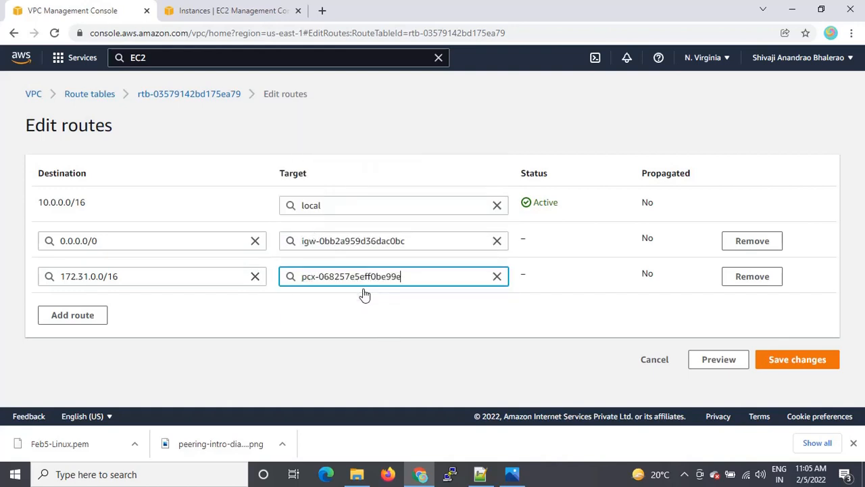
left_click(803, 361)
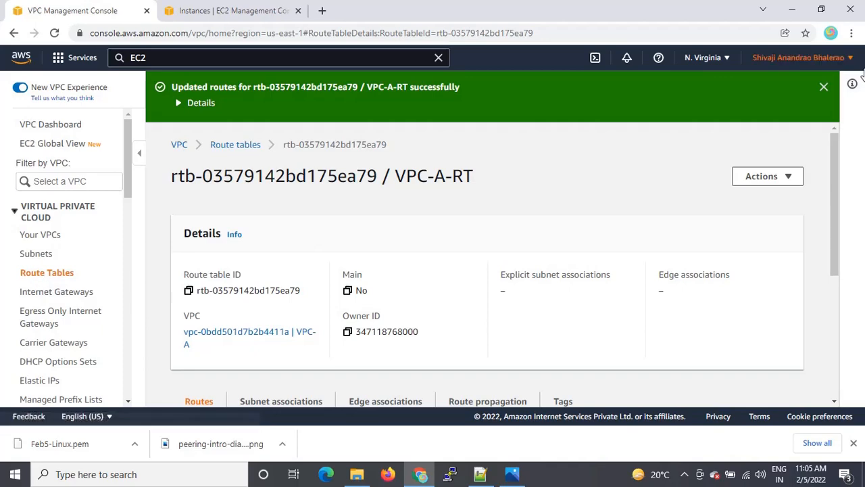
left_click(824, 86)
- Return to the route table list, select VPC-B-RT and show its routes
left_click(250, 96)
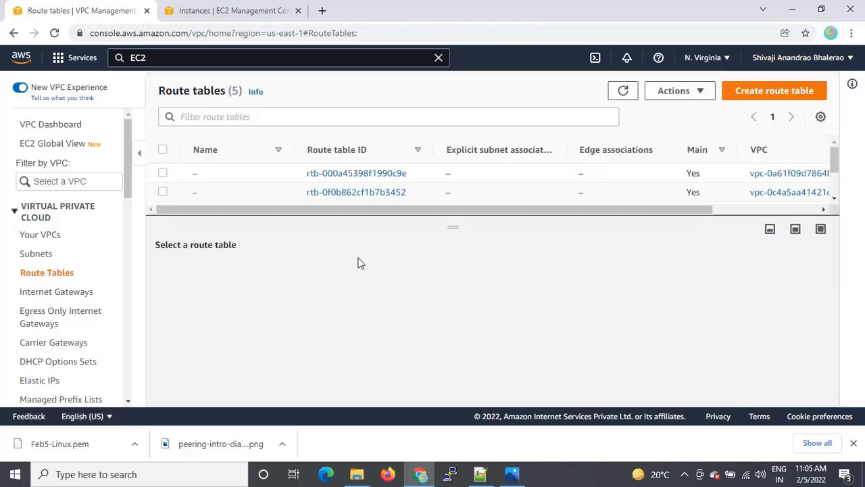
scroll(243, 194, "down", 2)
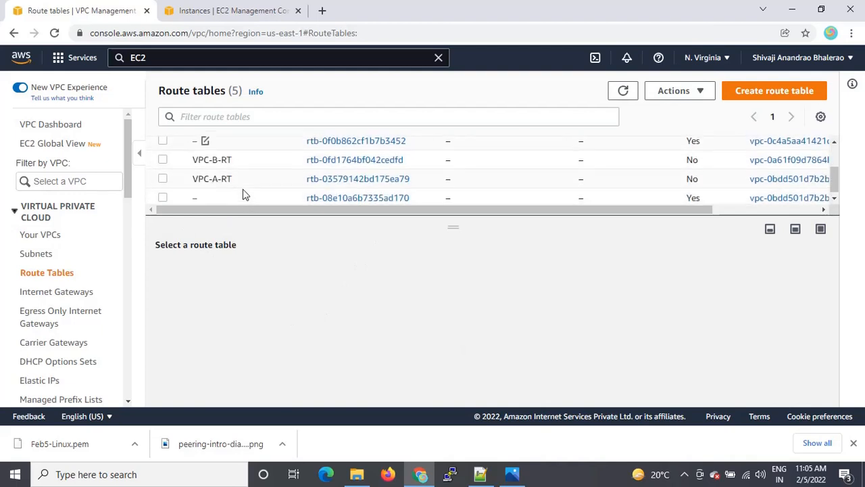
left_click(163, 157)
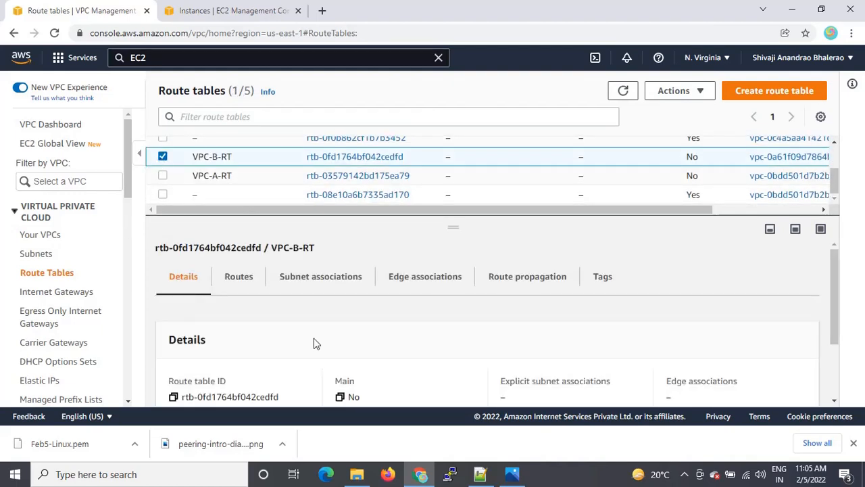
left_click(236, 277)
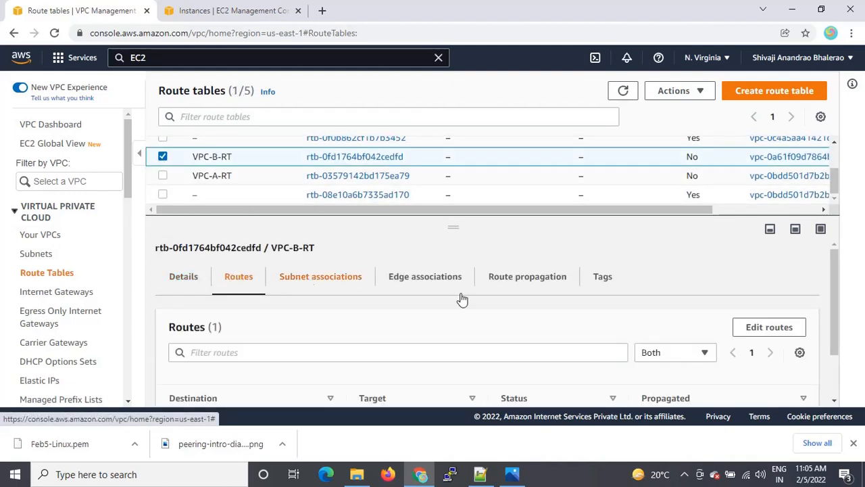
- Start editing the VPC-B-RT routes and add a route for 0.0.0.0/0 targeting the internet gateway igw-07c9f2bd551bd497f
left_click(774, 328)
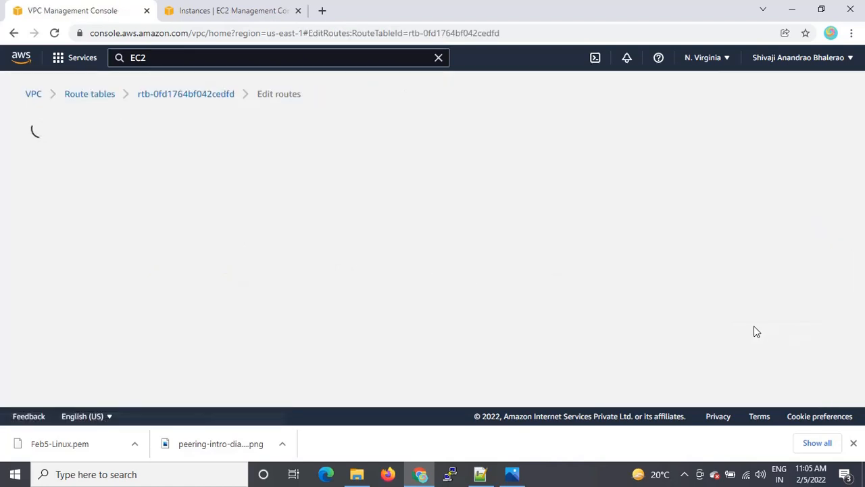
left_click(60, 251)
left_click(87, 236)
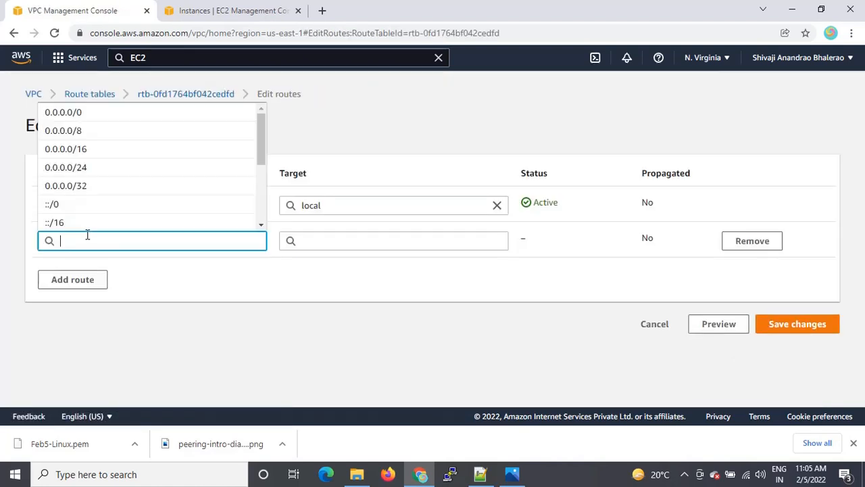
left_click(107, 115)
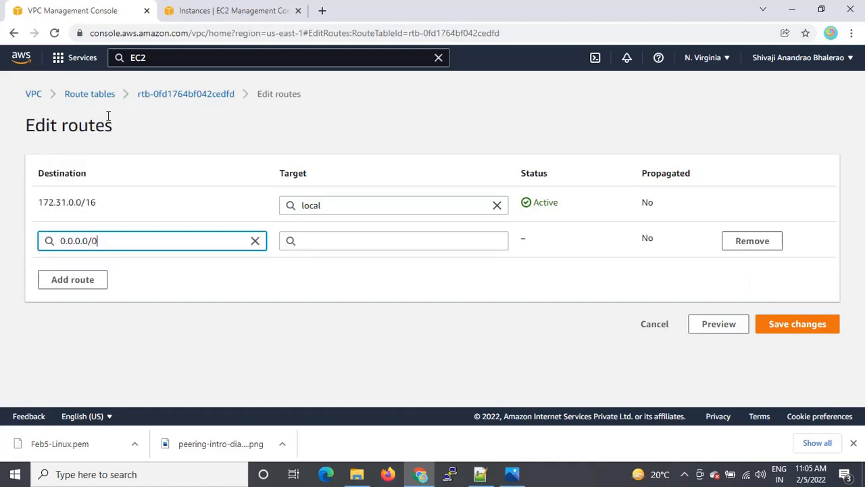
left_click(320, 240)
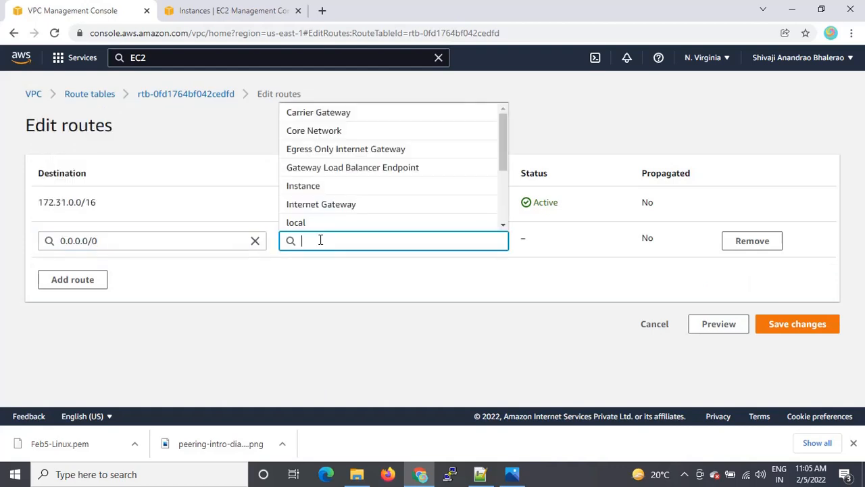
left_click(353, 204)
left_click(402, 264)
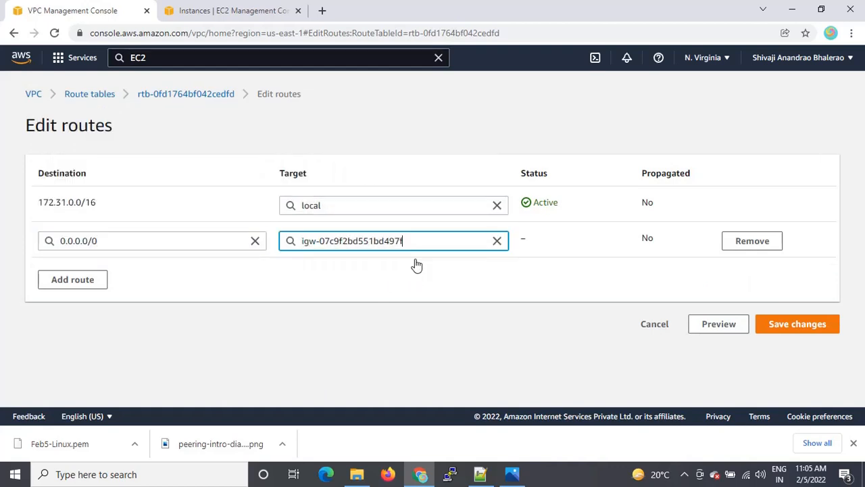
- Add a VPC-B-RT route for 10.0.0.0/16 targeting the peering connection VPC-A-to-VPC-B-peering and save the route changes
left_click(92, 281)
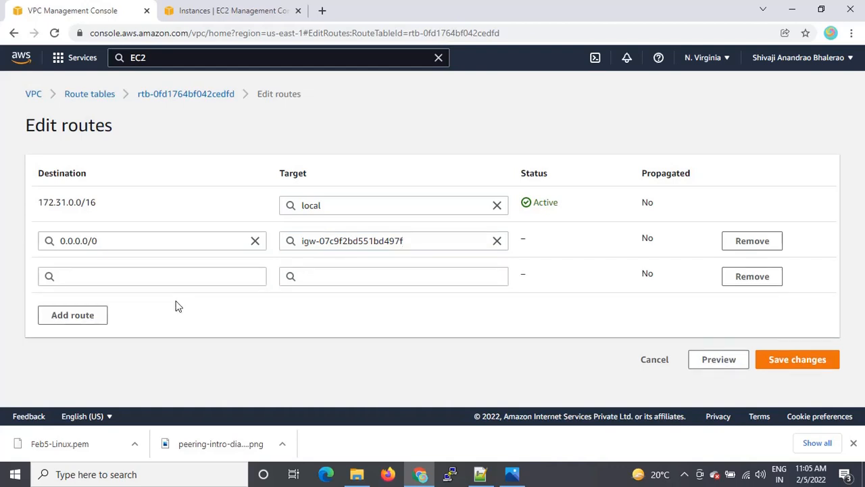
left_click(138, 275)
type("10")
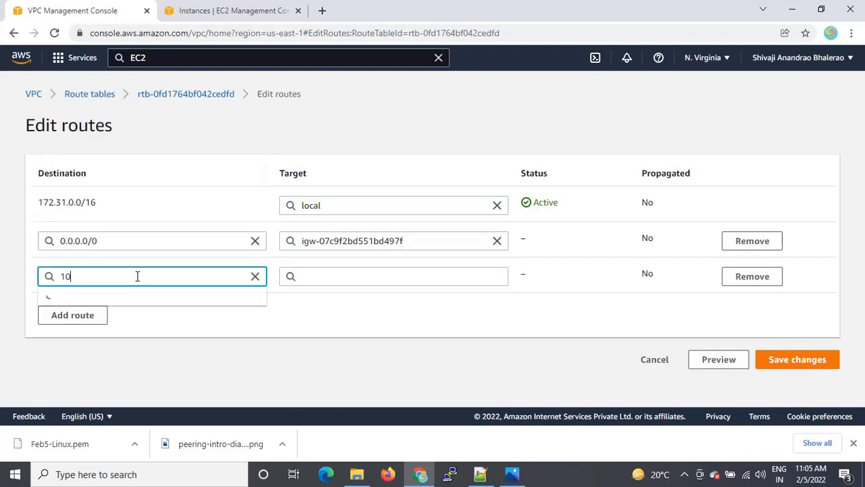
type(".0.0.0")
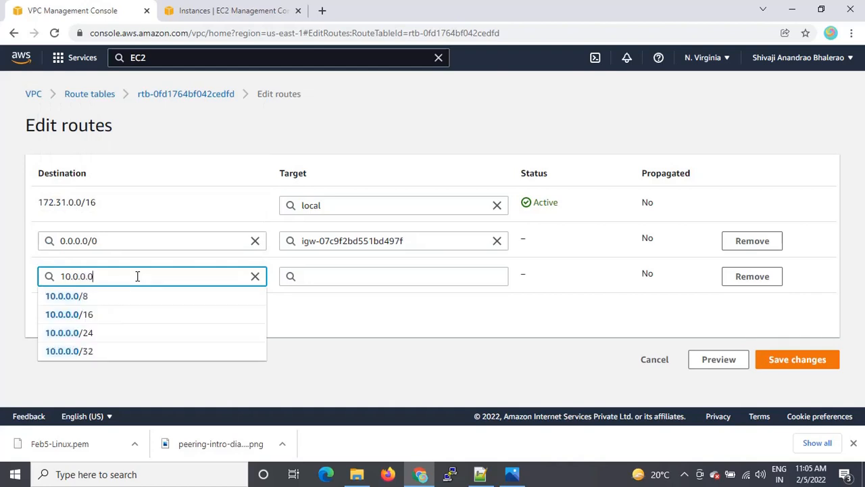
left_click(53, 314)
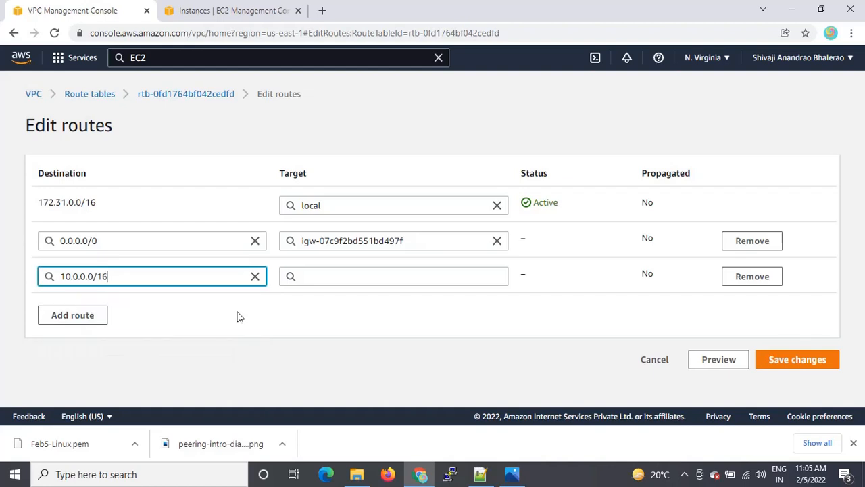
left_click(359, 276)
scroll(382, 220, "down", 2)
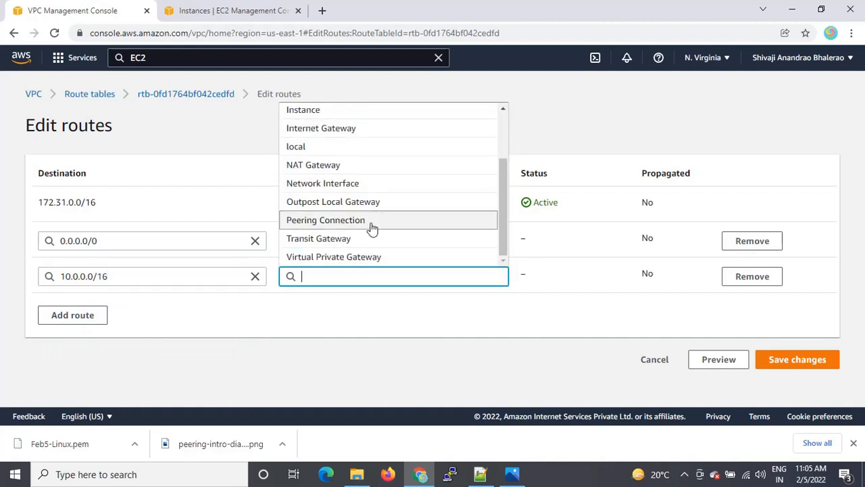
left_click(322, 222)
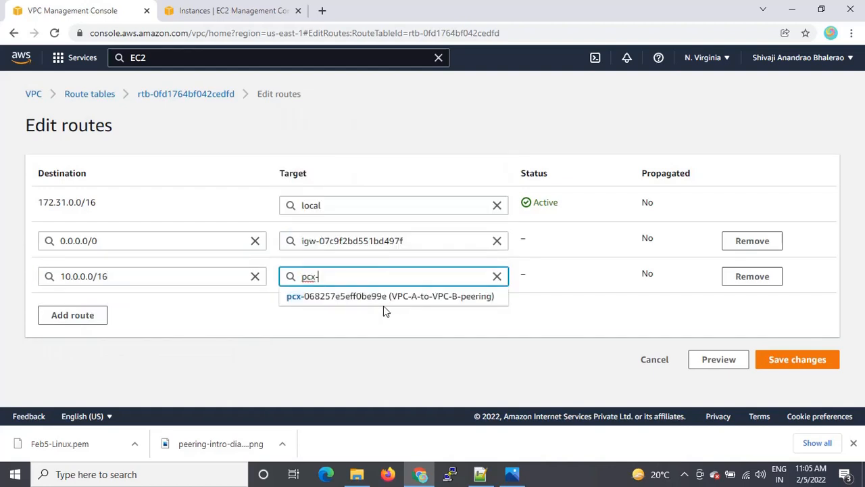
left_click(464, 295)
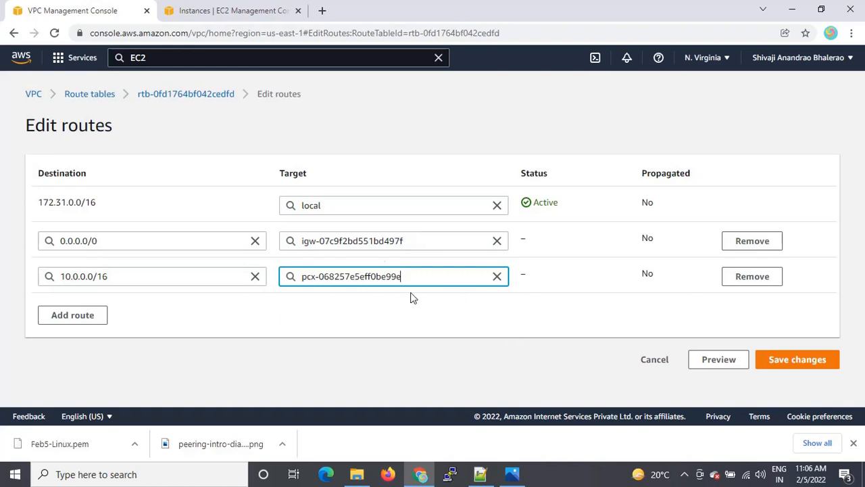
left_click(803, 373)
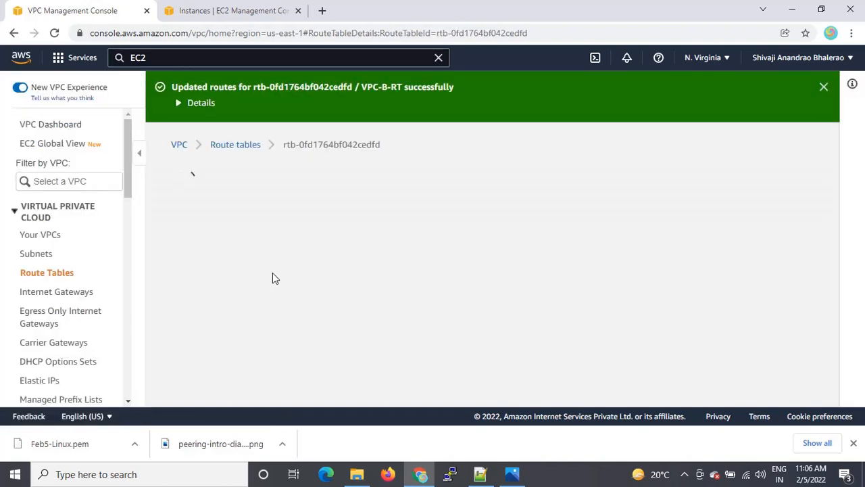
left_click(823, 88)
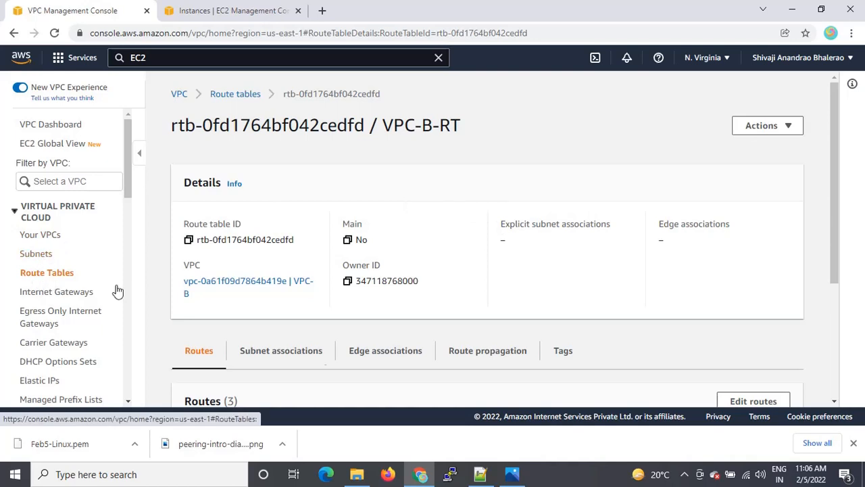
- Examine the subnet associations of VPC-B-RT and the subnets available to it, and return to the route table's details without saving
scroll(566, 288, "down", 1)
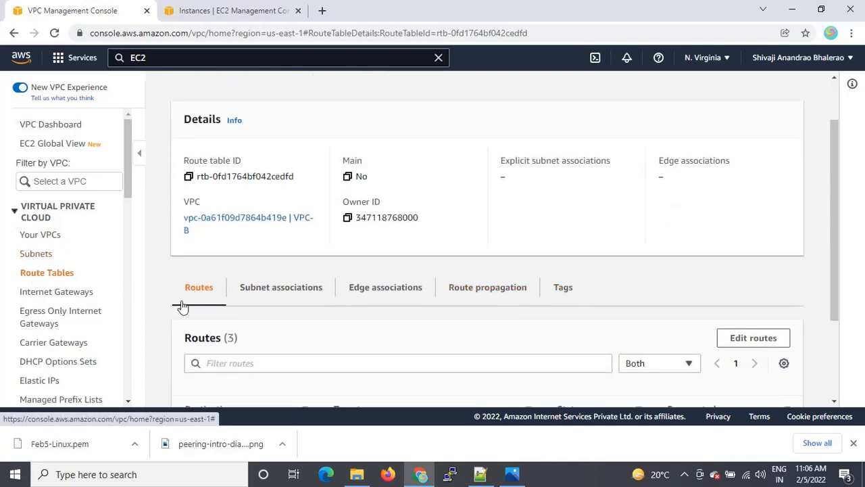
left_click(292, 295)
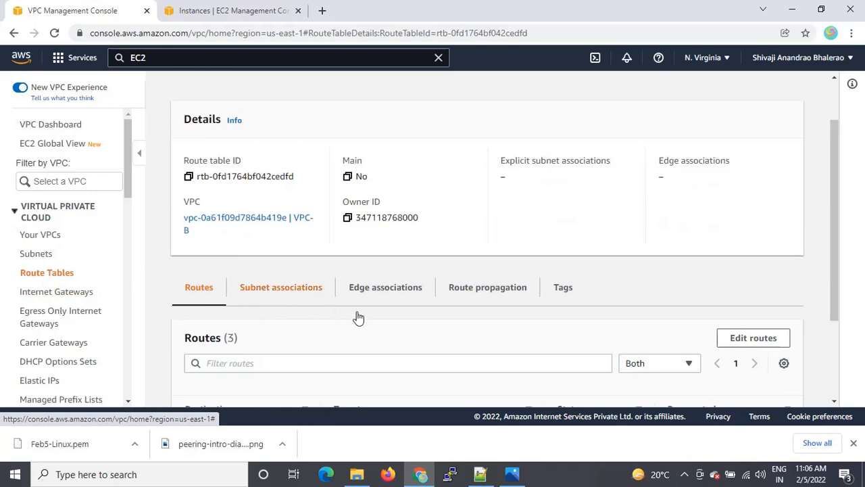
scroll(531, 305, "down", 2)
scroll(527, 301, "down", 1)
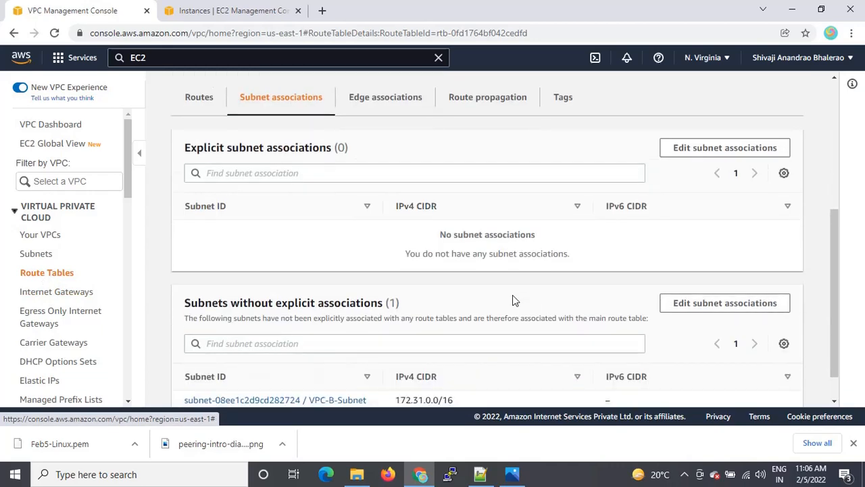
left_click(723, 148)
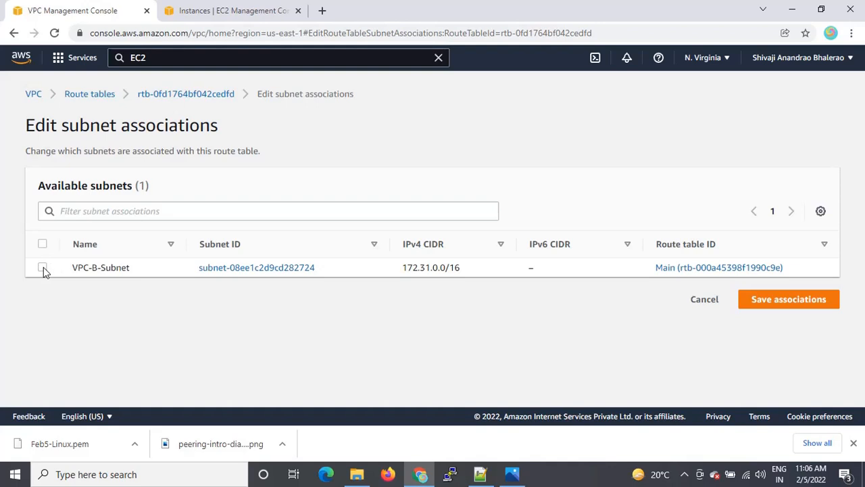
left_click(177, 96)
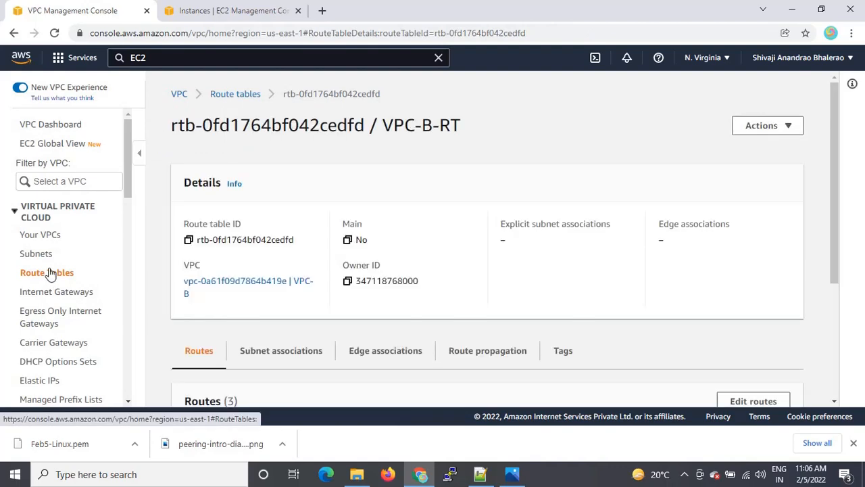
- Check VPC-A-Subnet and VPC-B-Subnet in the subnet list and return to the route tables
left_click(46, 273)
left_click(39, 256)
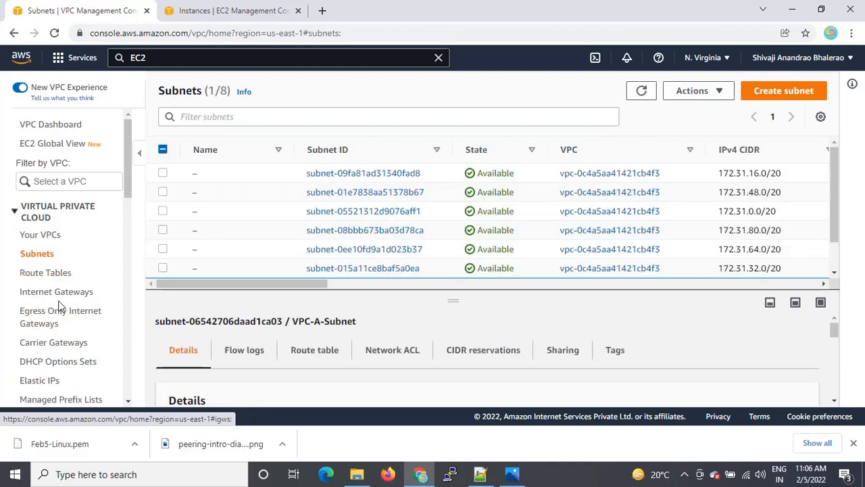
scroll(443, 229, "down", 1)
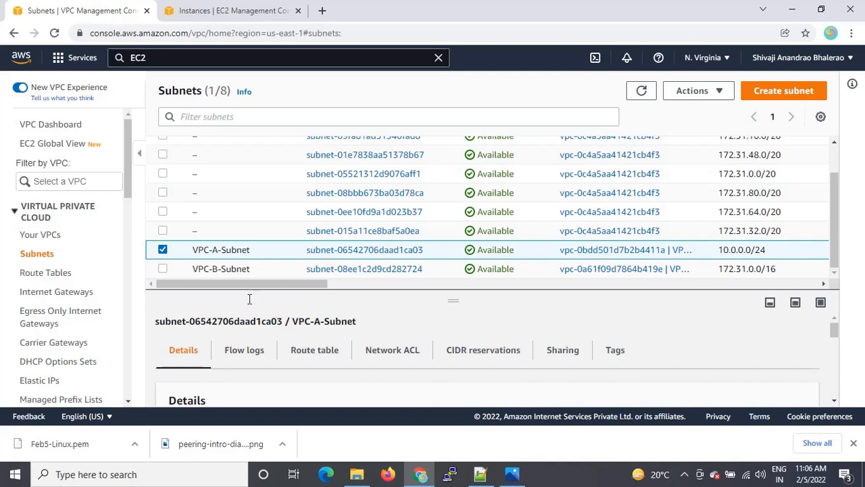
left_click(27, 274)
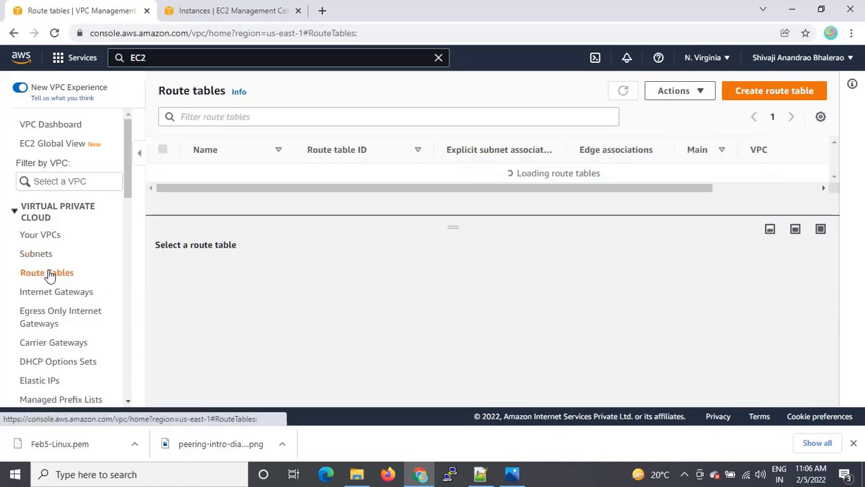
- Associate VPC-A-Subnet with the VPC-A-RT route table and save the association
scroll(291, 189, "down", 2)
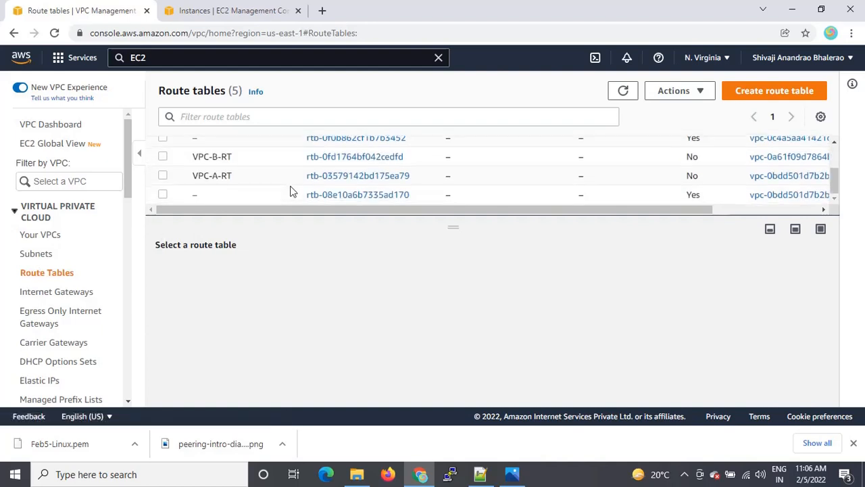
left_click(161, 177)
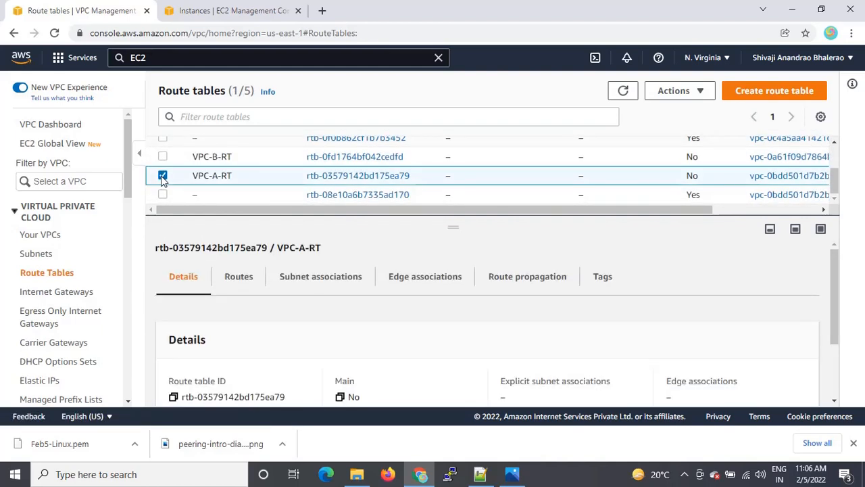
left_click(331, 288)
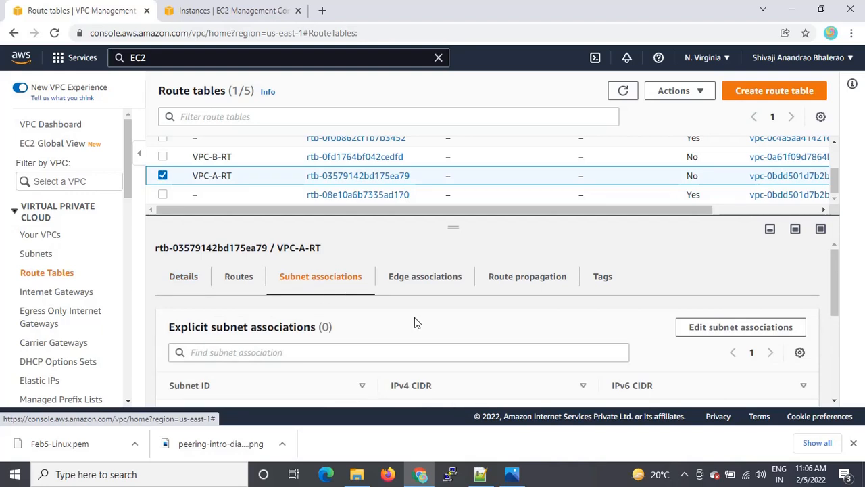
scroll(415, 317, "down", 1)
left_click(736, 269)
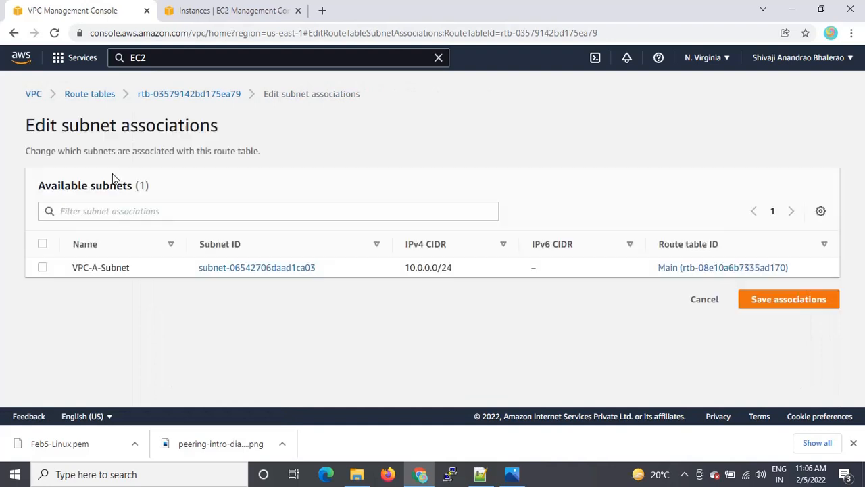
left_click(42, 268)
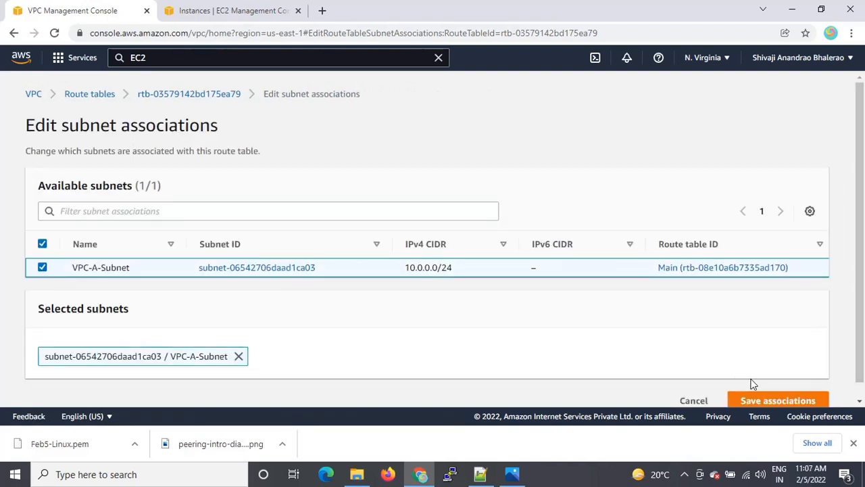
left_click(765, 402)
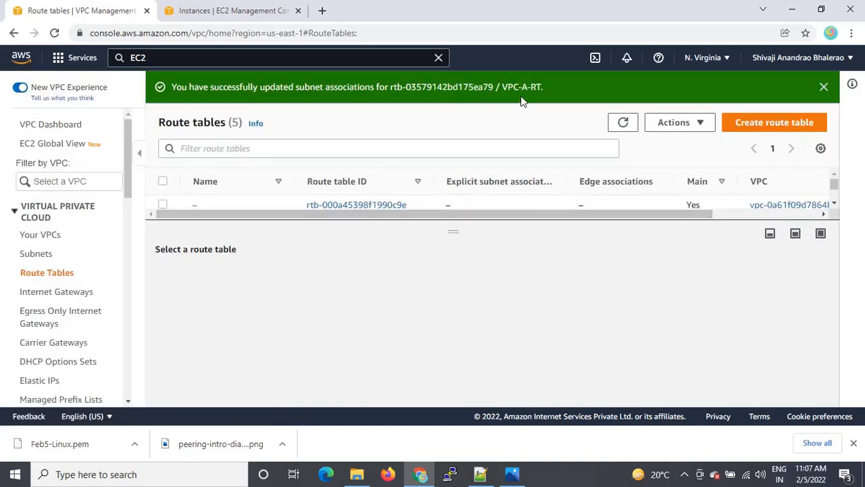
left_click(824, 89)
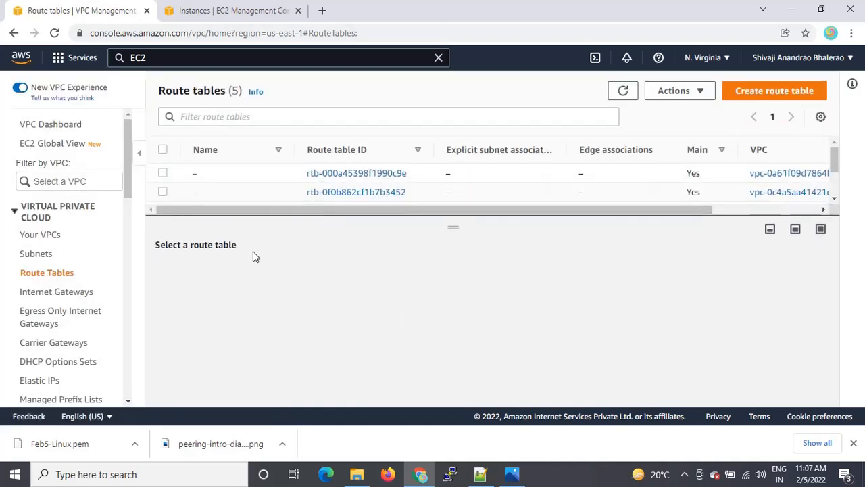
- Associate VPC-B-Subnet with the VPC-B-RT route table and save the association
scroll(276, 187, "down", 3)
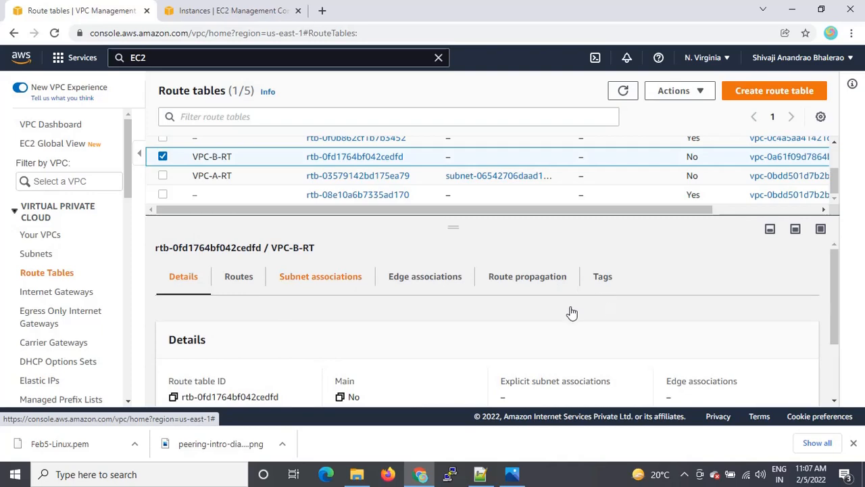
scroll(760, 329, "down", 2)
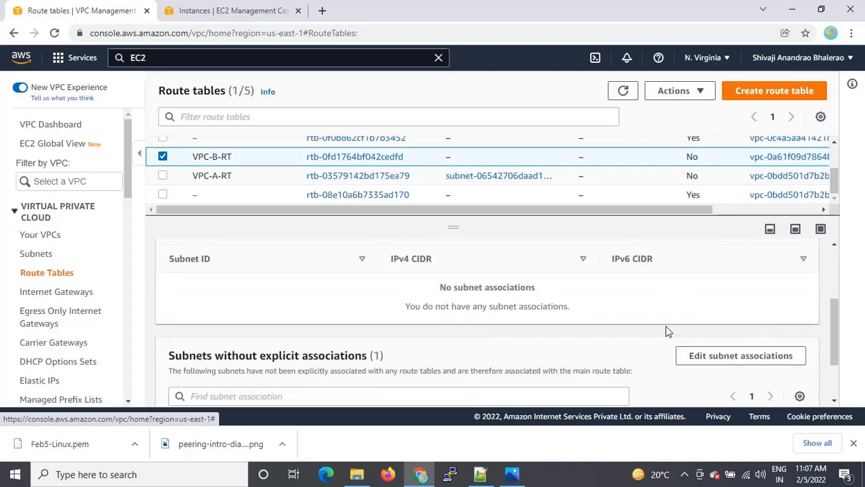
scroll(744, 327, "up", 2)
left_click(768, 329)
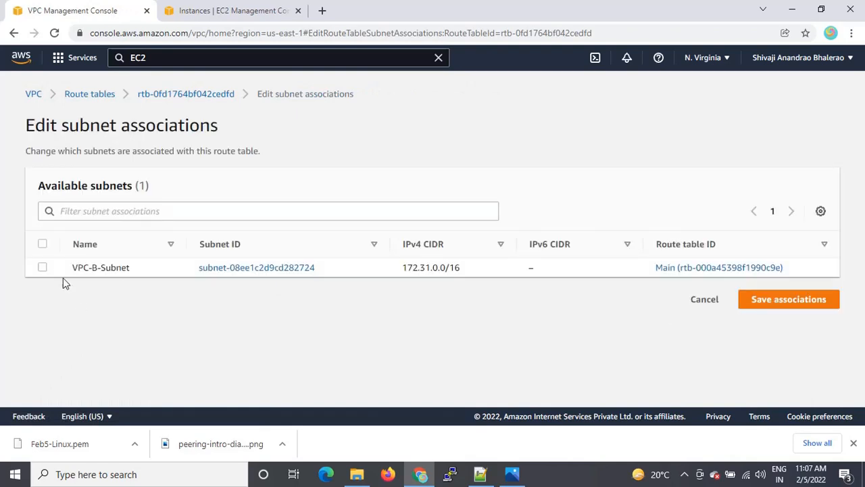
left_click(42, 270)
left_click(778, 399)
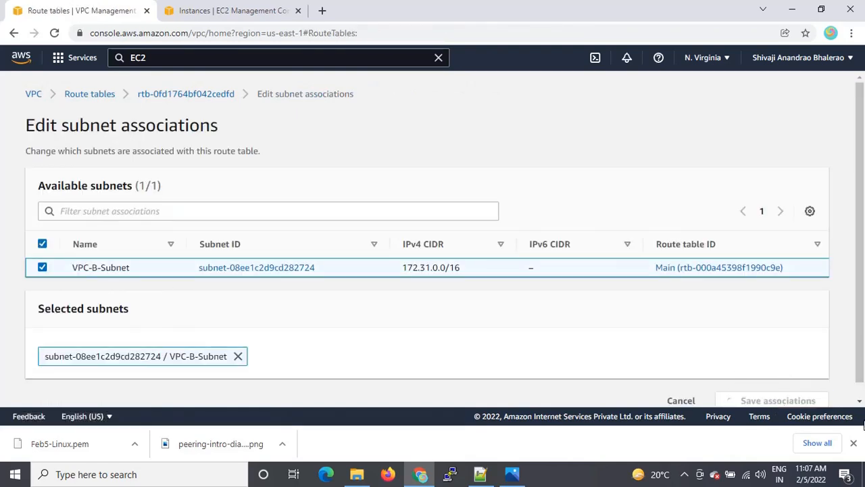
left_click(853, 443)
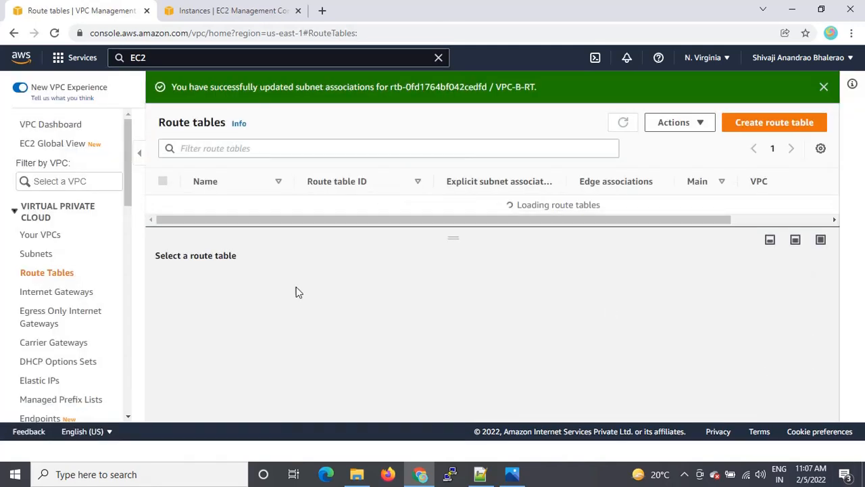
left_click(824, 88)
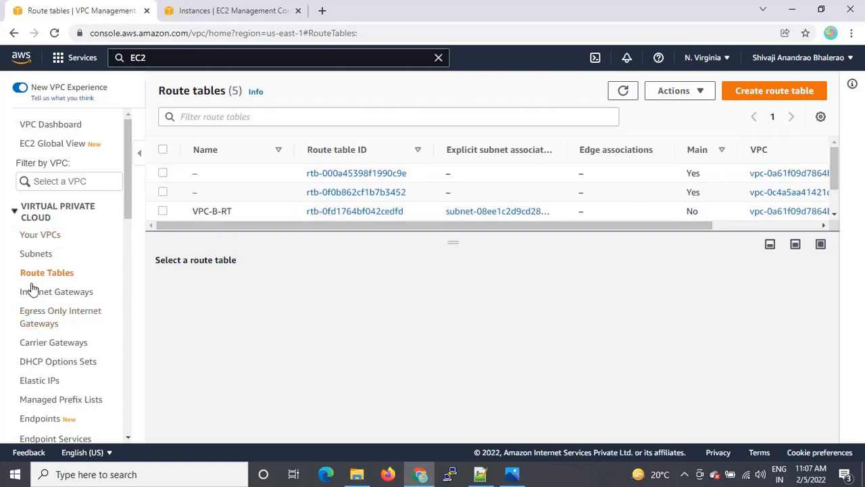
- Copy the public IPv4 address of VPC-B-EC2 and set it as the host name of a PuTTY session, 3.95.209.11
left_click(46, 235)
left_click(223, 10)
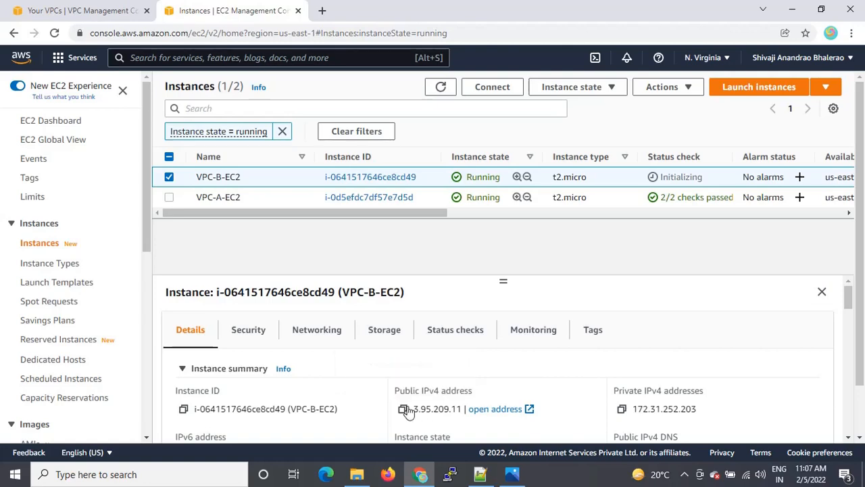
left_click(403, 409)
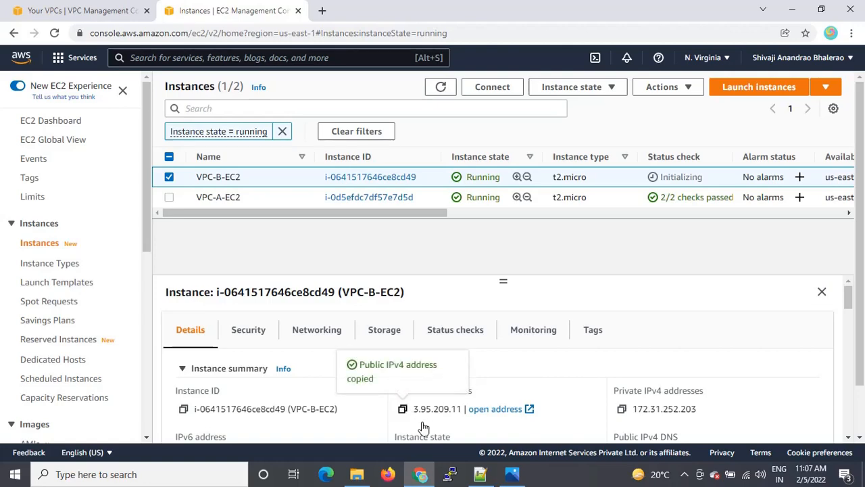
key("alt+Tab")
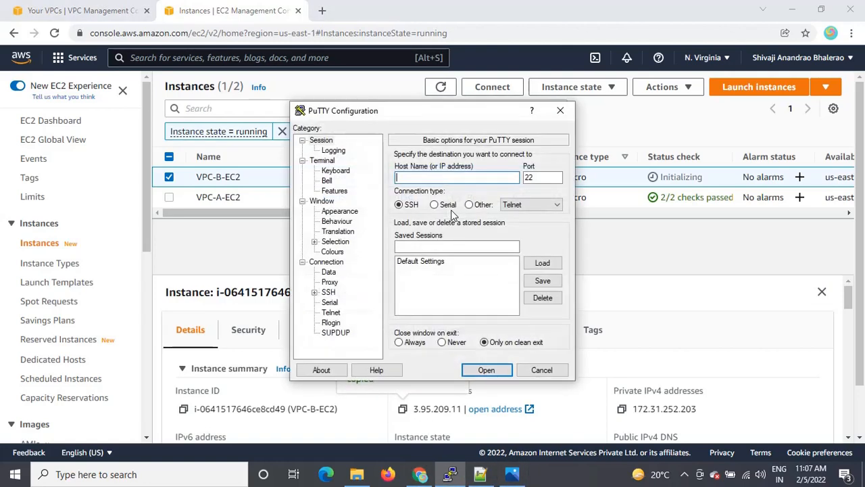
key("ctrl+v")
- Choose Feb5-linux.ppk from Downloads as the private key file for the session's SSH authentication
left_click(315, 292)
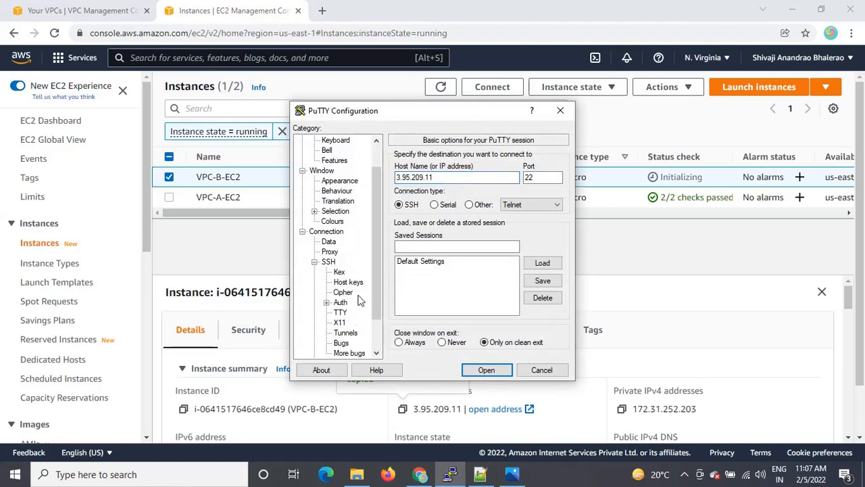
left_click(340, 302)
left_click(541, 296)
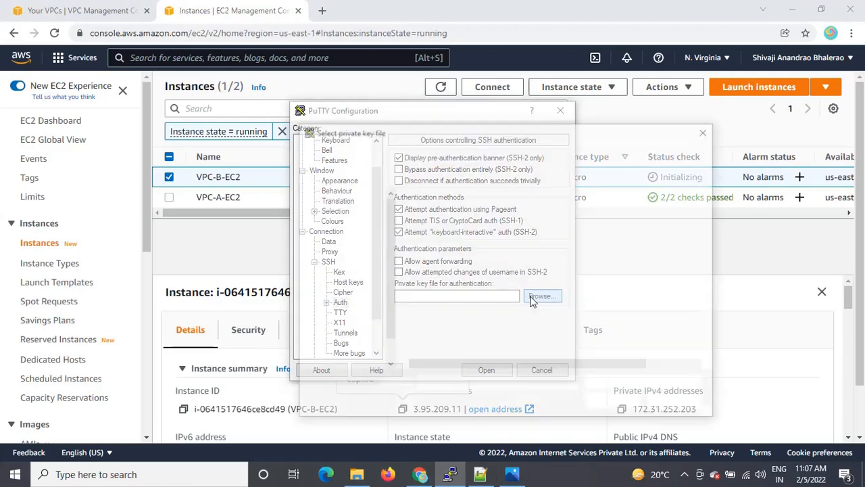
left_click(445, 230)
left_click(607, 403)
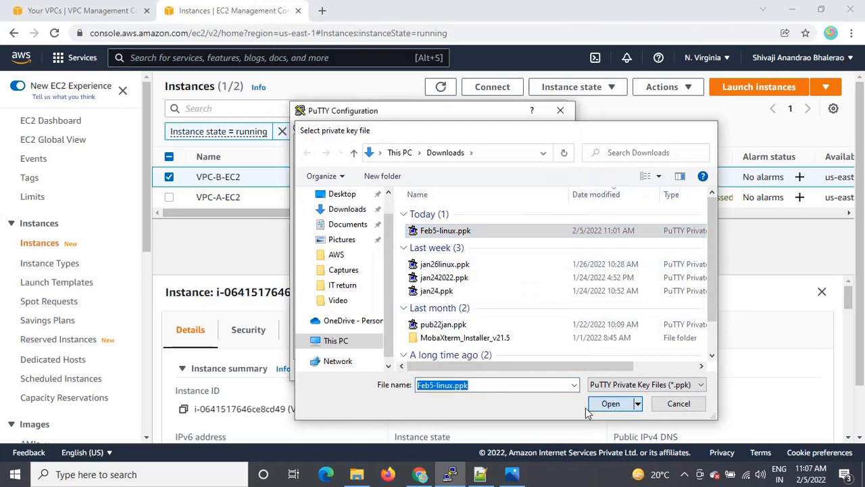
- Connect to 3.95.209.11, accepting the server's host key, log in as ec2-user and clear the terminal
left_click(486, 371)
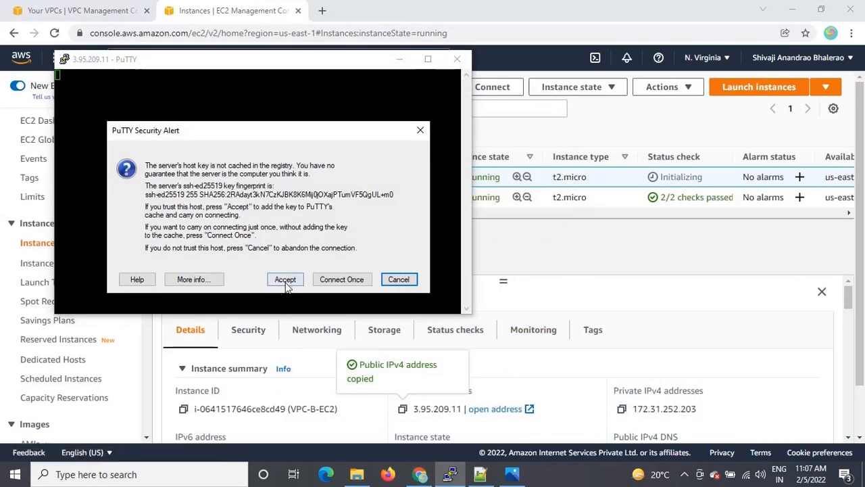
left_click(285, 280)
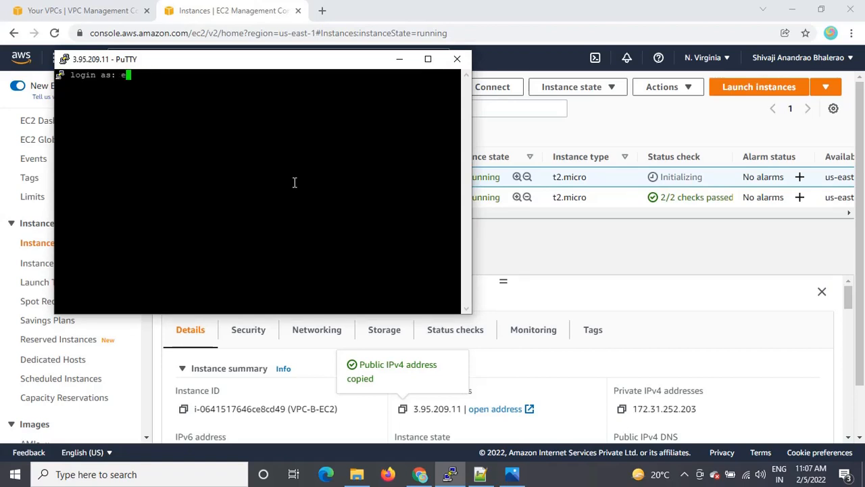
type("ec2-user")
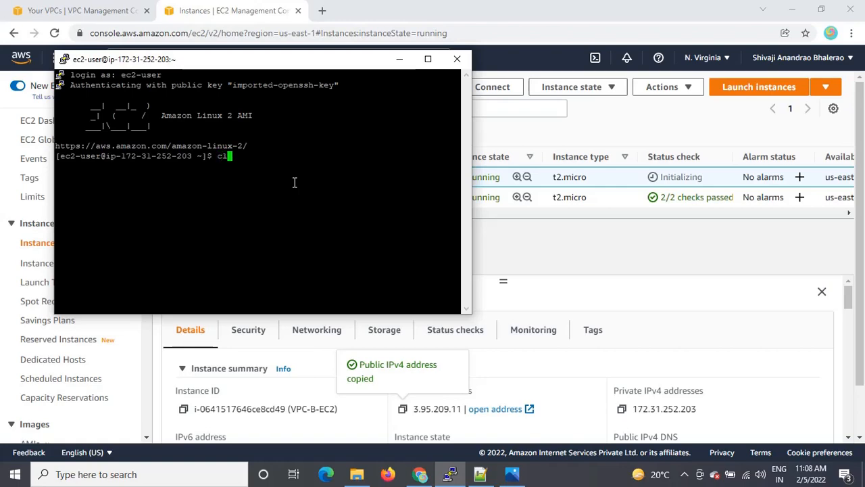
type("r")
key("Return")
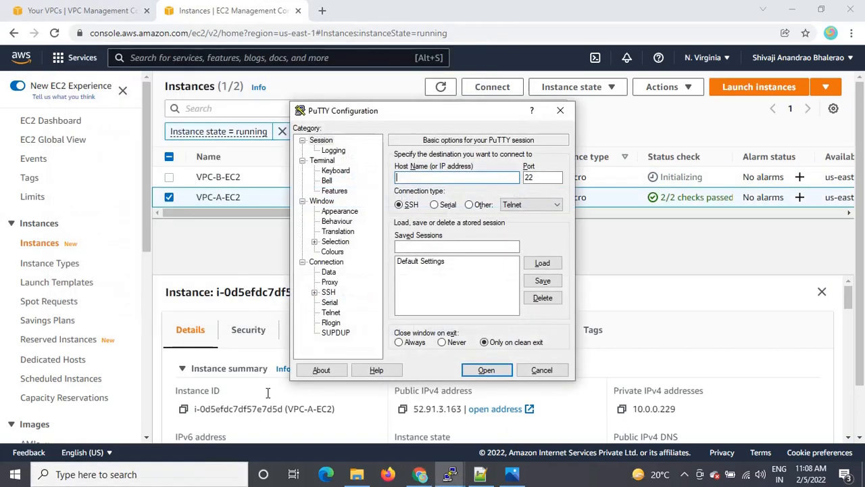
- Configure a second PuTTY session with host 3.95.209.11 and Feb5-linux.ppk as the private key file
key("ctrl+v")
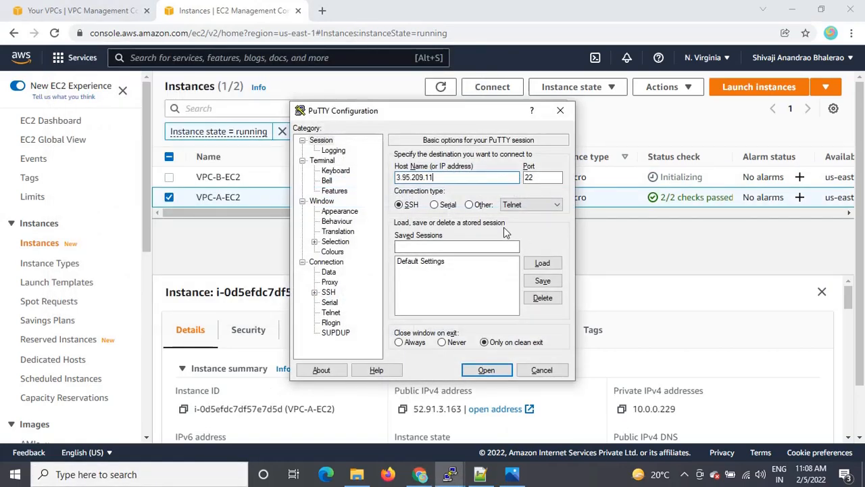
left_click(315, 292)
left_click(340, 302)
left_click(538, 297)
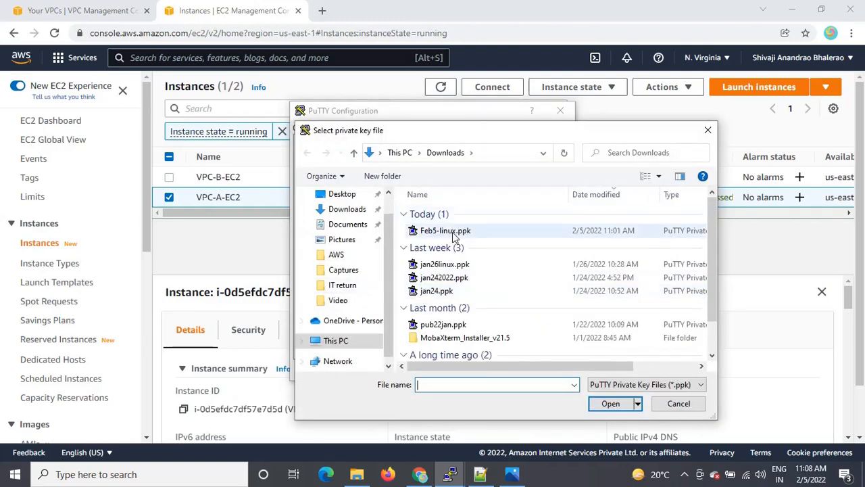
left_click(445, 231)
left_click(611, 404)
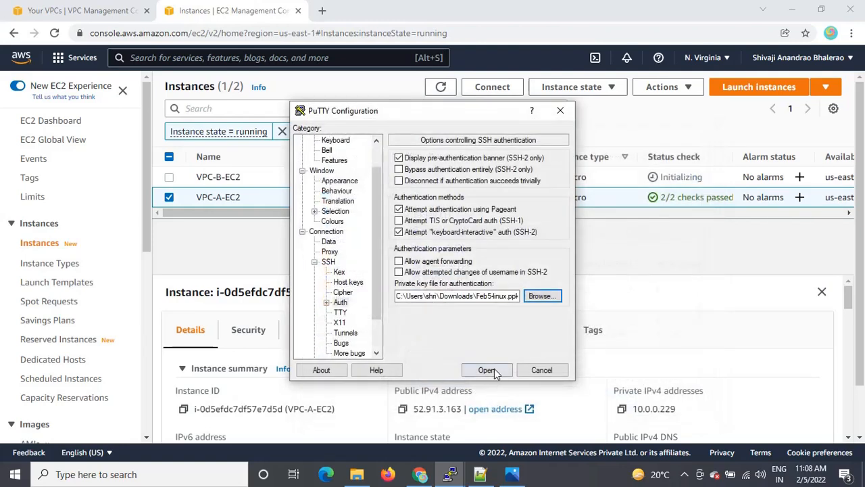
- Connect the second PuTTY session, log in as ec2-user and clear its terminal
left_click(488, 369)
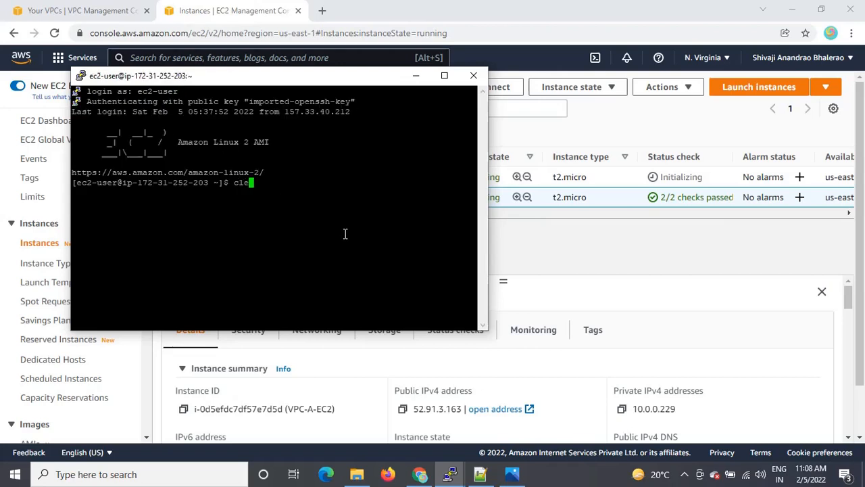
type("ar")
key("Return")
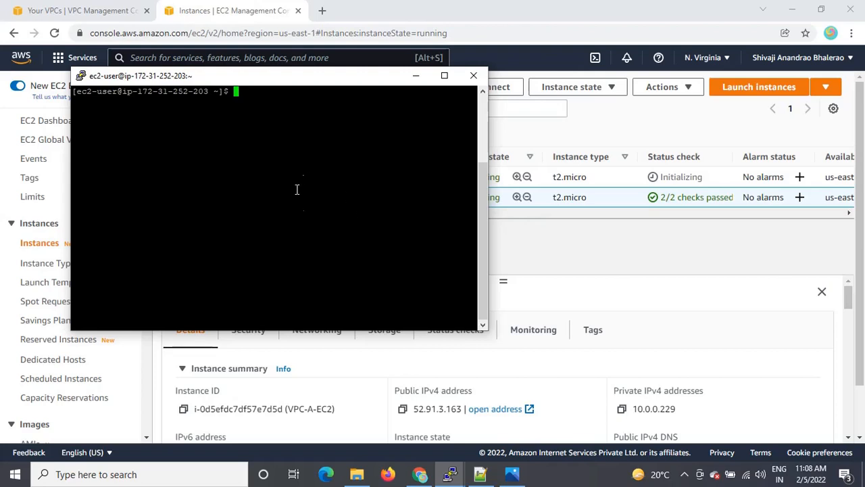
- Copy the private IPv4 address of VPC-A-EC2 and switch to the first PuTTY terminal
left_click(737, 304)
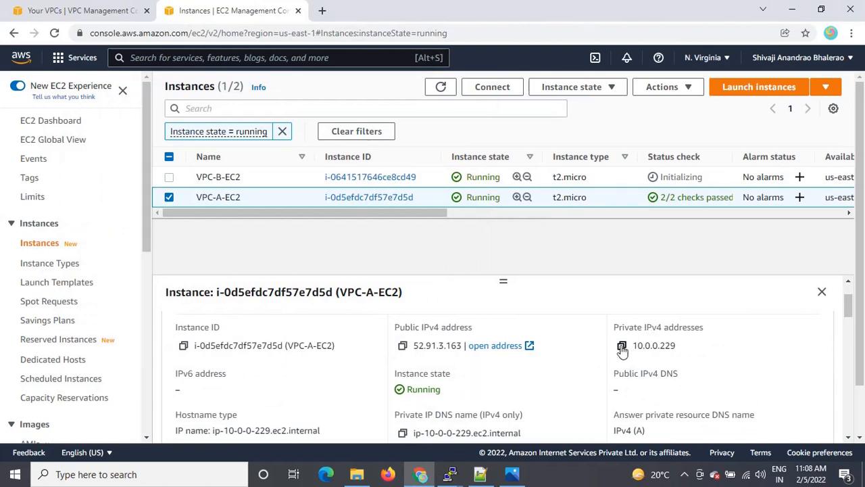
left_click(622, 346)
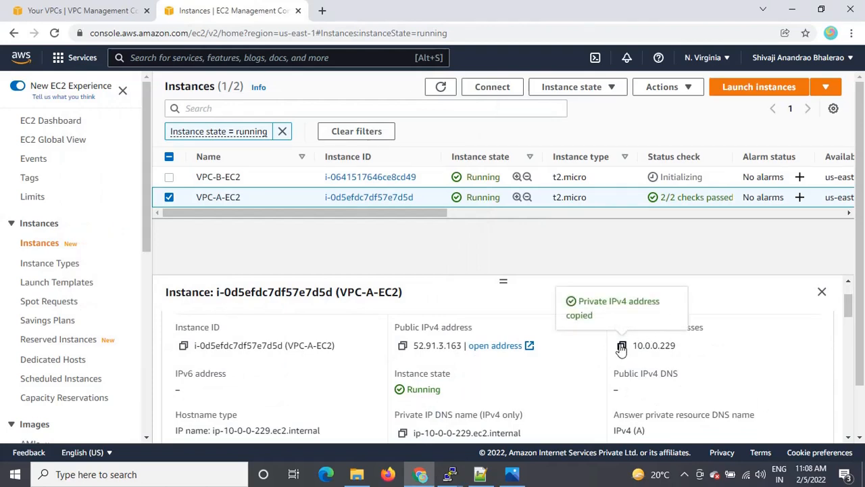
left_click(448, 476)
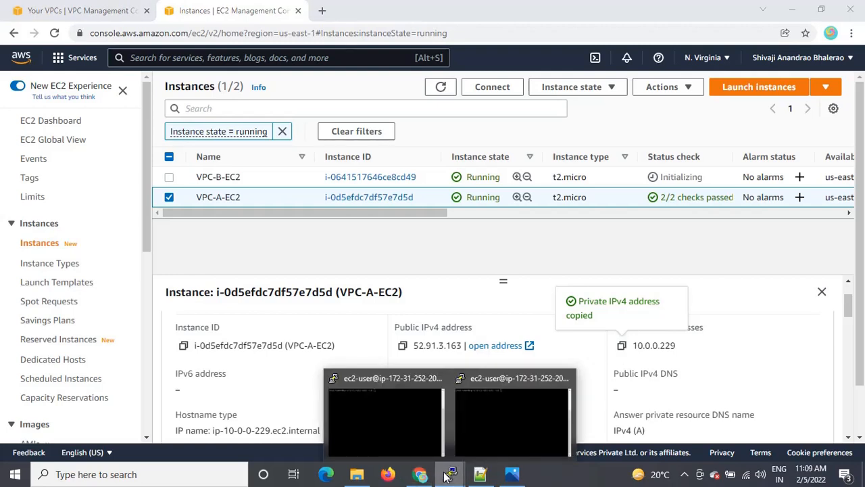
left_click(437, 421)
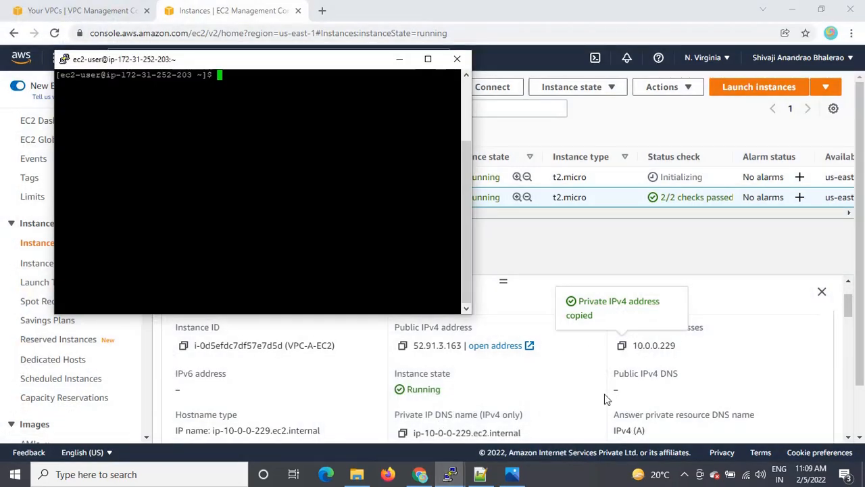
- Run hostname -i in the first PuTTY terminal to show the instance's IP address
left_click(681, 266)
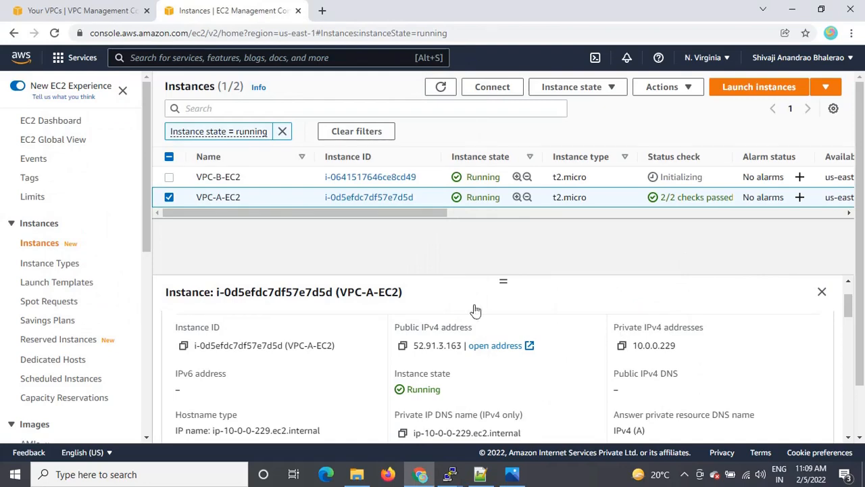
mouse_move(450, 473)
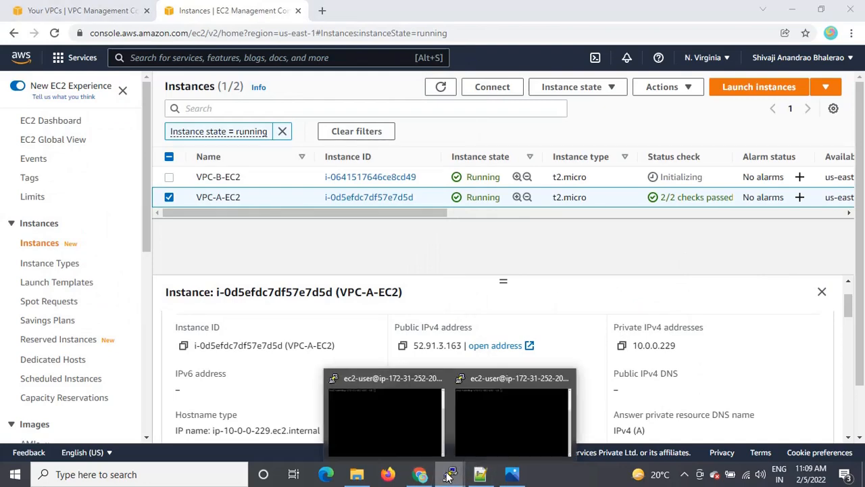
left_click(393, 434)
type("hostnae")
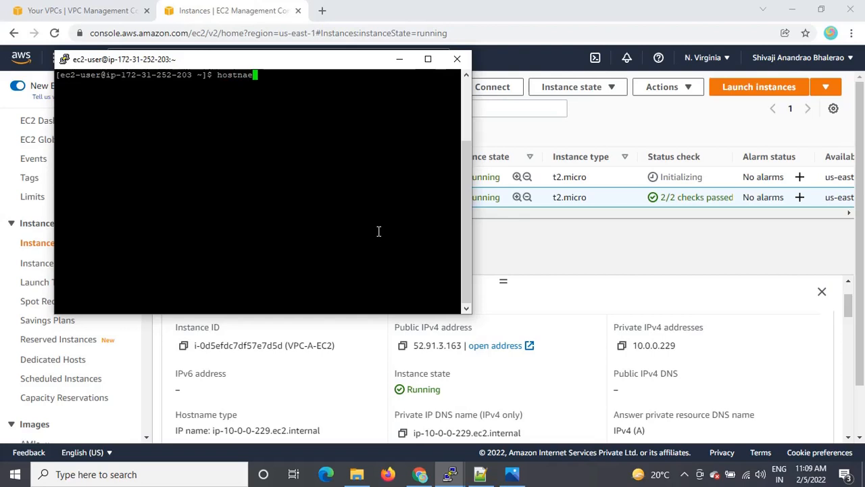
key("BackSpace")
type("me -i")
key("Return")
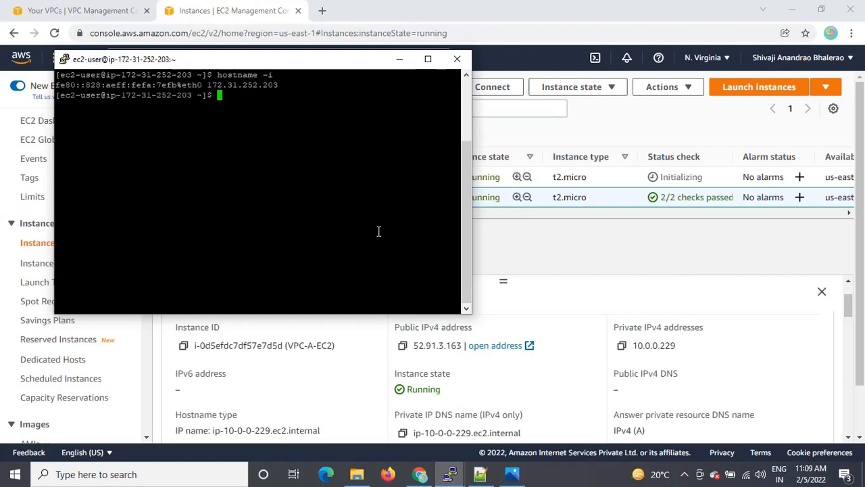
- Run hostname -i in the second PuTTY terminal and move its window so both outputs can be compared
mouse_move(450, 473)
left_click(513, 429)
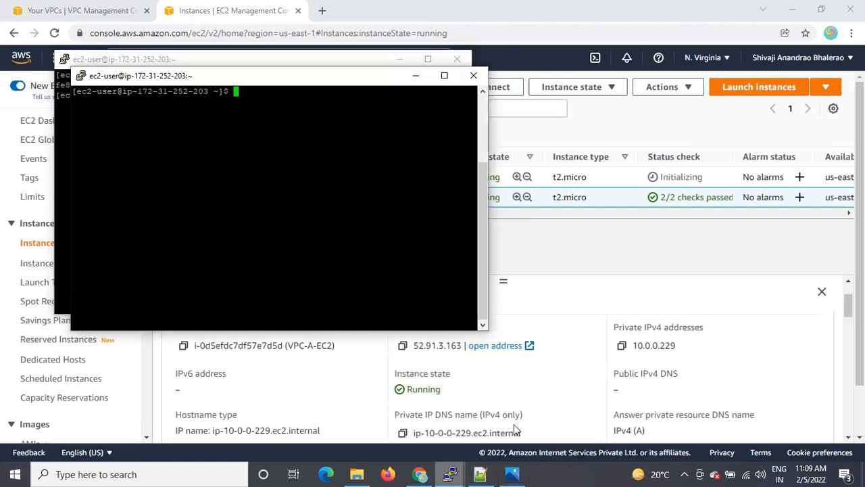
type("hos")
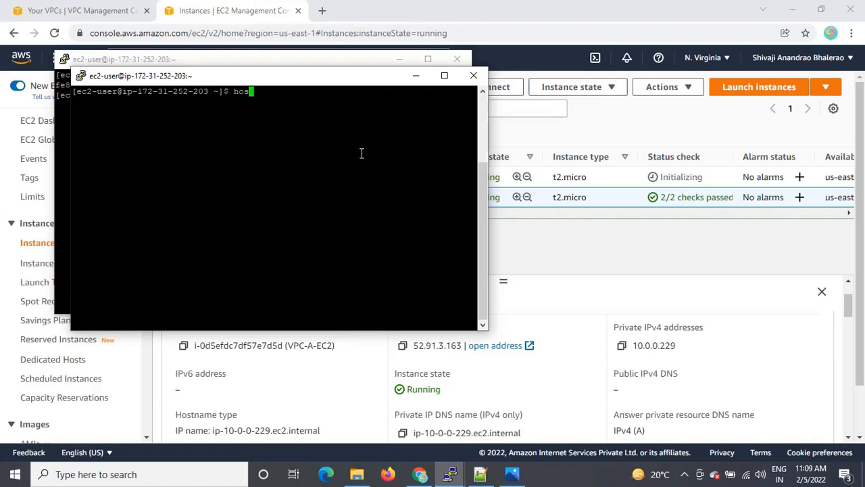
type("tname -i")
key("Return")
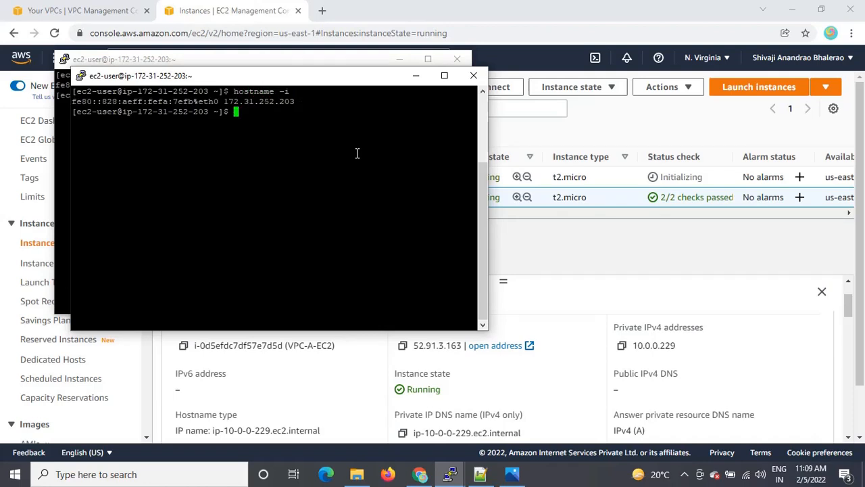
left_click_drag(237, 80, 303, 97)
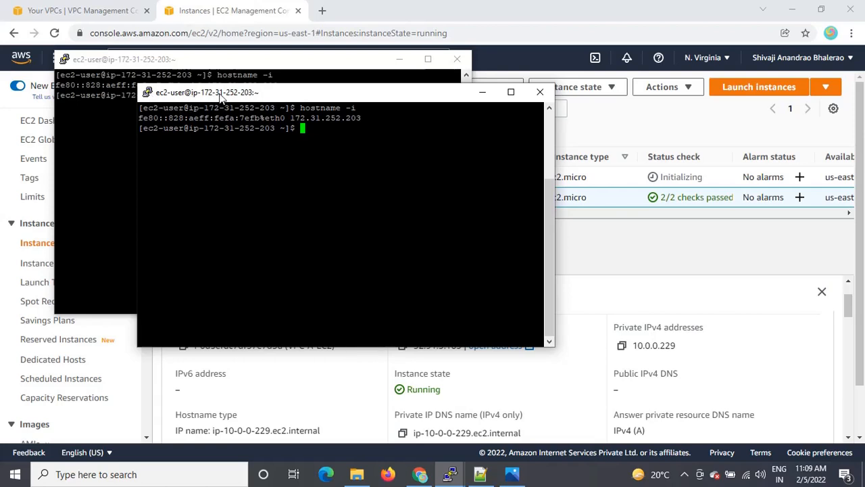
left_click_drag(223, 95, 190, 117)
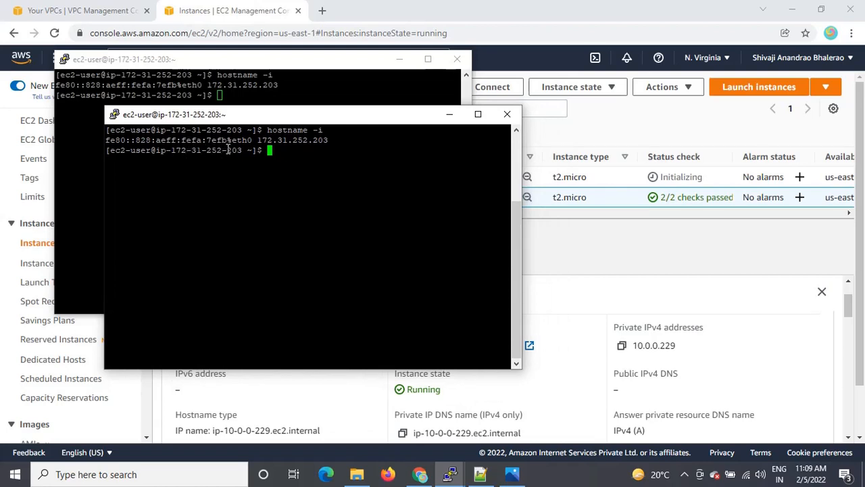
- Close the second PuTTY session and minimise the remaining terminal
left_click(507, 113)
left_click(436, 281)
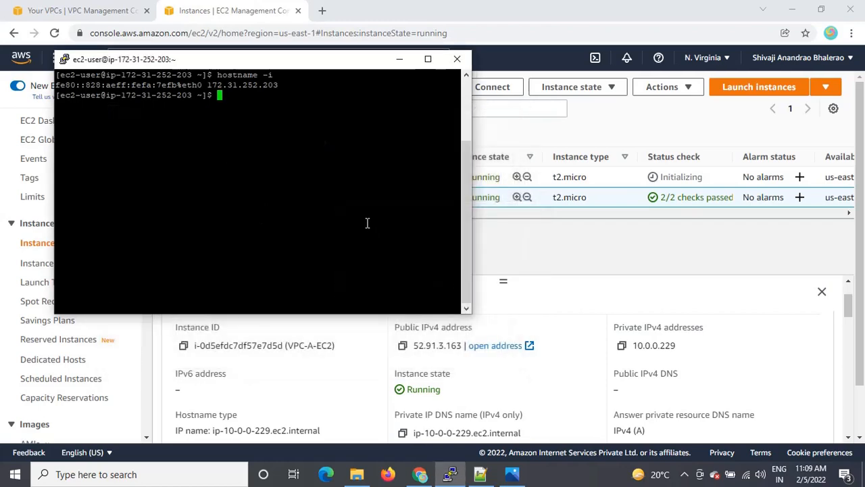
left_click(399, 60)
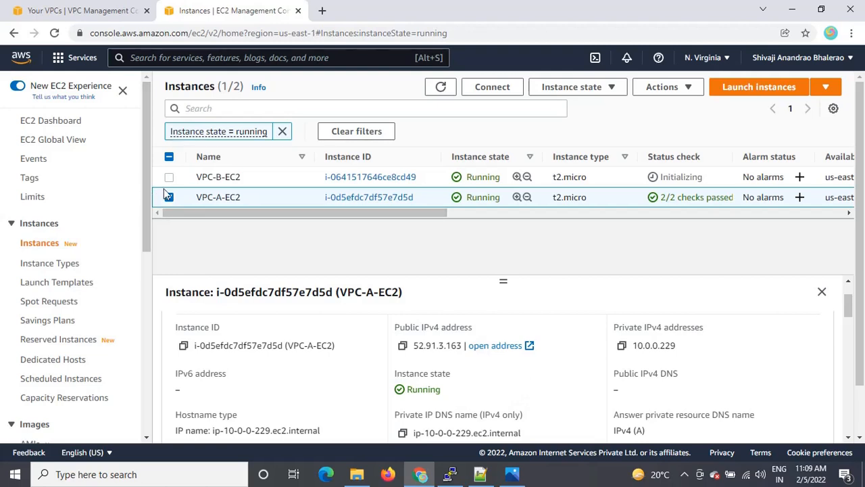
- Copy the public IPv4 address of VPC-A-EC2 and enter it as the host, 52.91.3.163, in a new PuTTY session
left_click(403, 346)
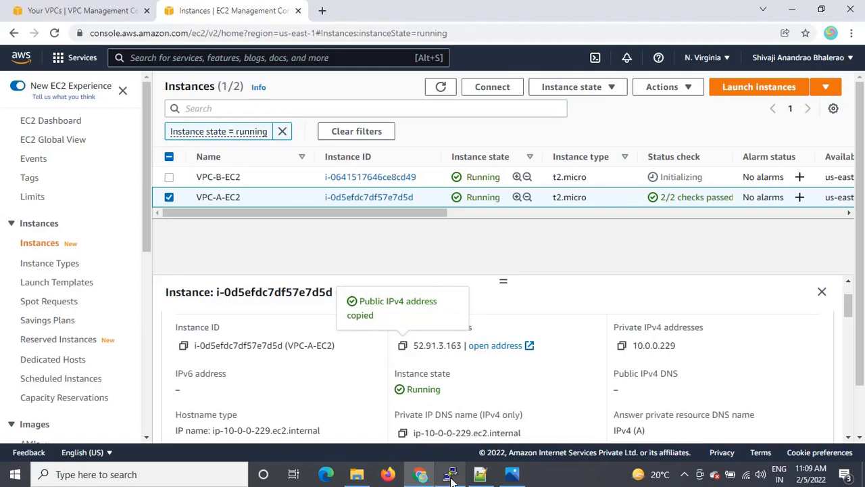
mouse_move(449, 477)
left_click(115, 474)
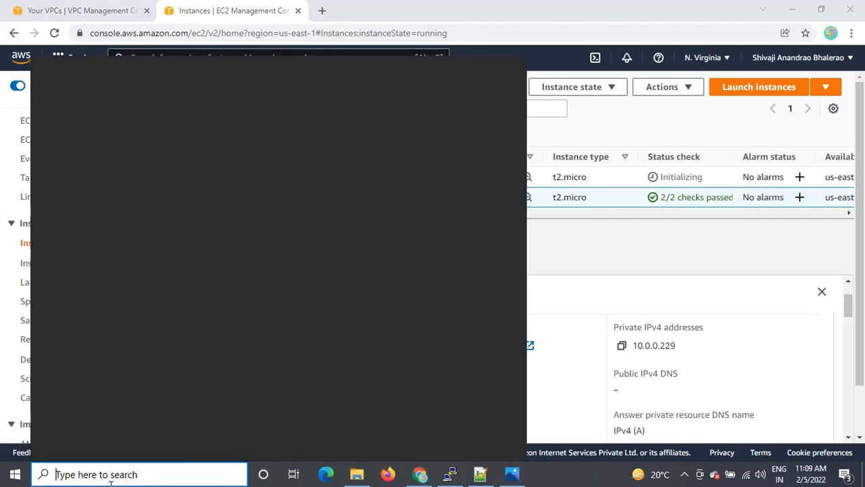
type("putty")
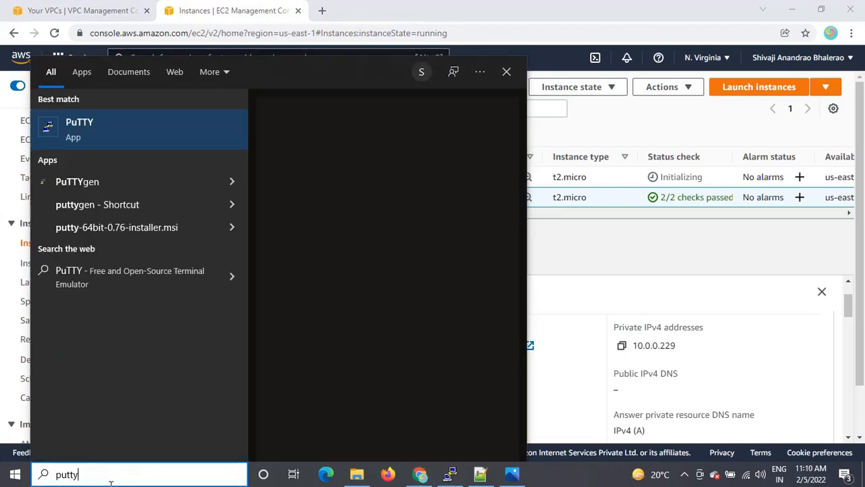
key("Return")
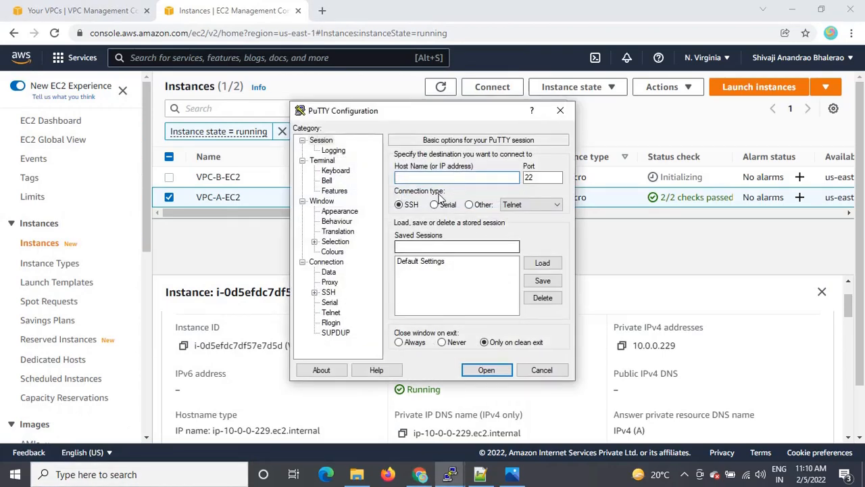
key("ctrl+v")
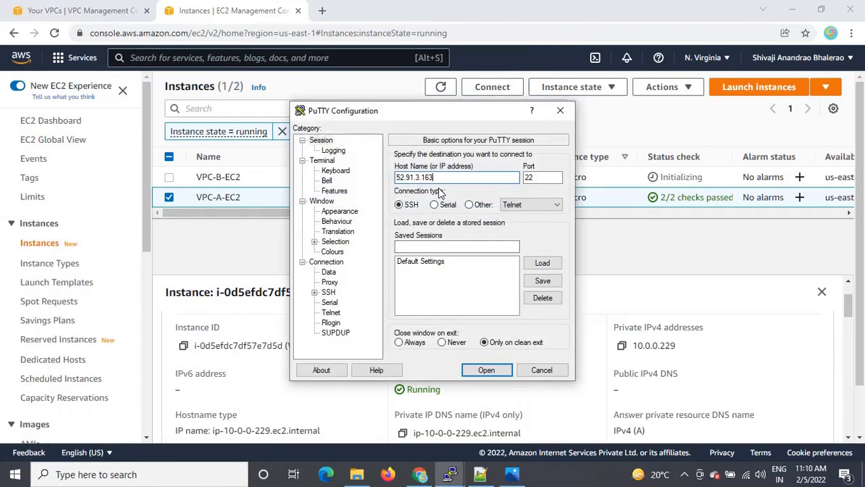
- Set Feb5-linux.ppk from Downloads as the new session's private key file for SSH authentication
left_click(314, 292)
left_click(340, 302)
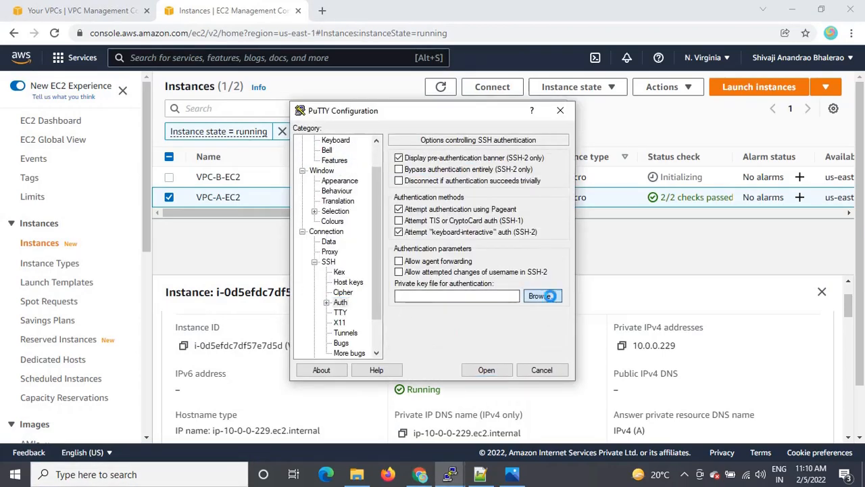
left_click(541, 296)
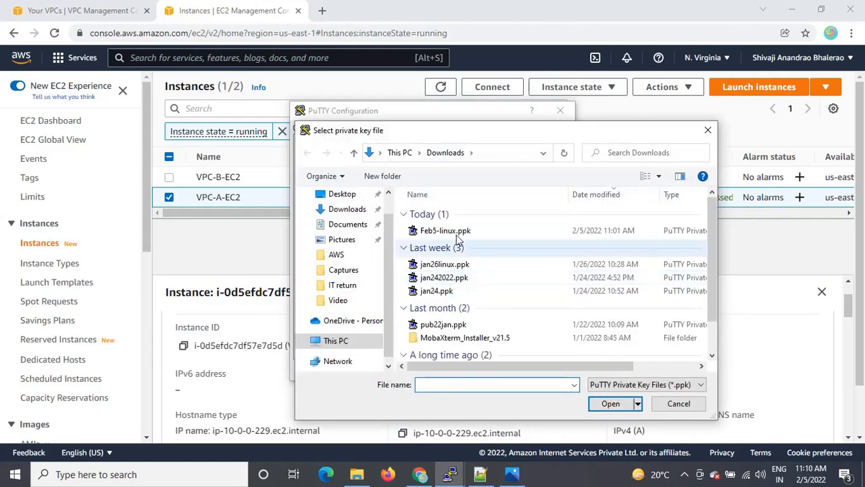
left_click(439, 230)
left_click(610, 403)
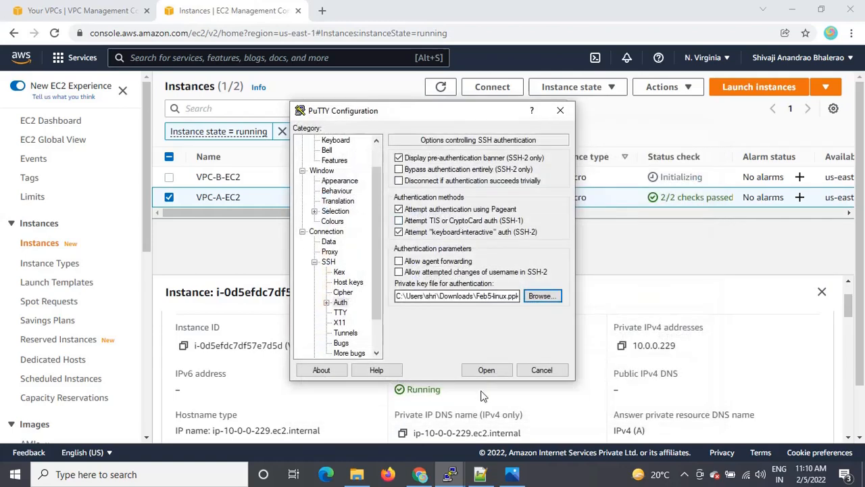
- Connect to 52.91.3.163, accepting the server's host key, log in as ec2-user and clear the terminal
left_click(485, 369)
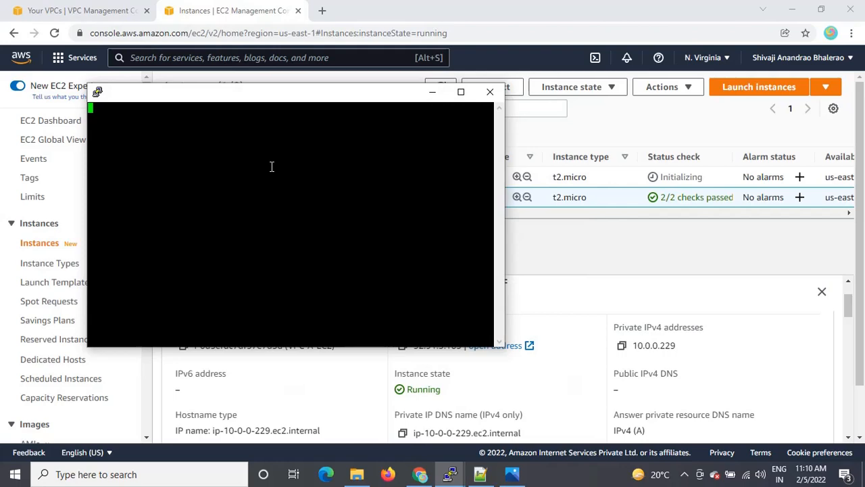
left_click(319, 311)
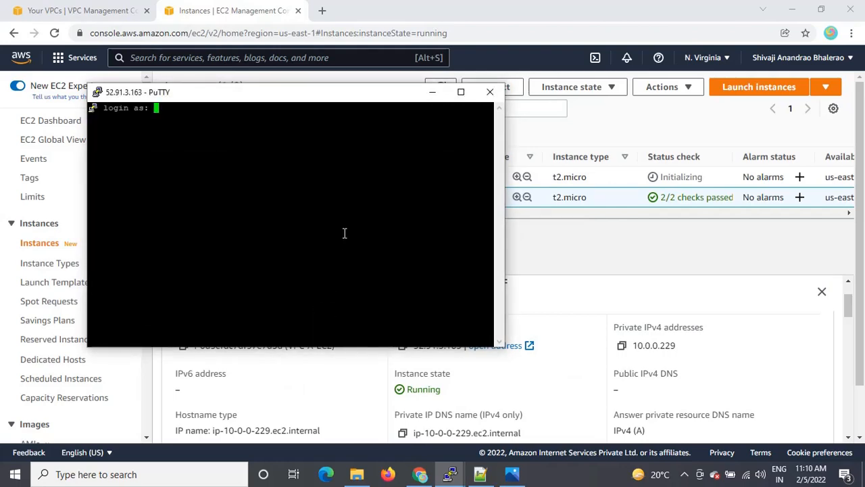
type("ec2-user")
key("Return")
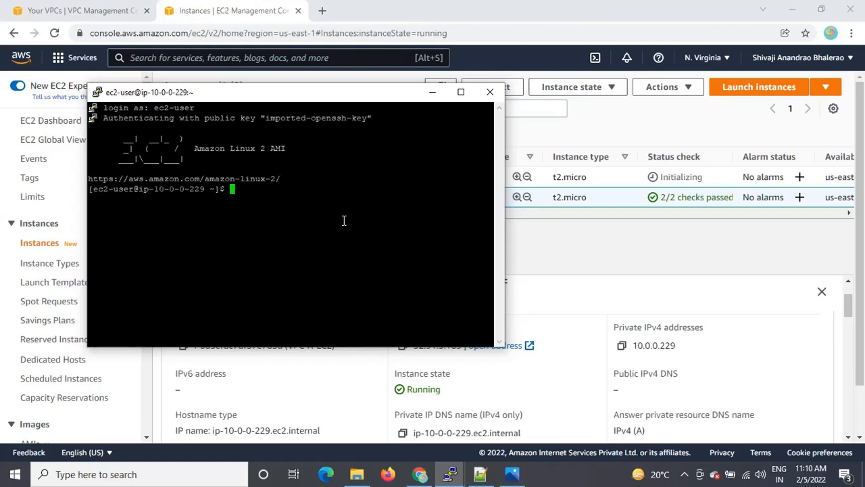
type("clear")
key("Return")
- Run hostname -i in the VPC-A-EC2 terminal, move its window aside and select the IPv4 address in the output
type("hos")
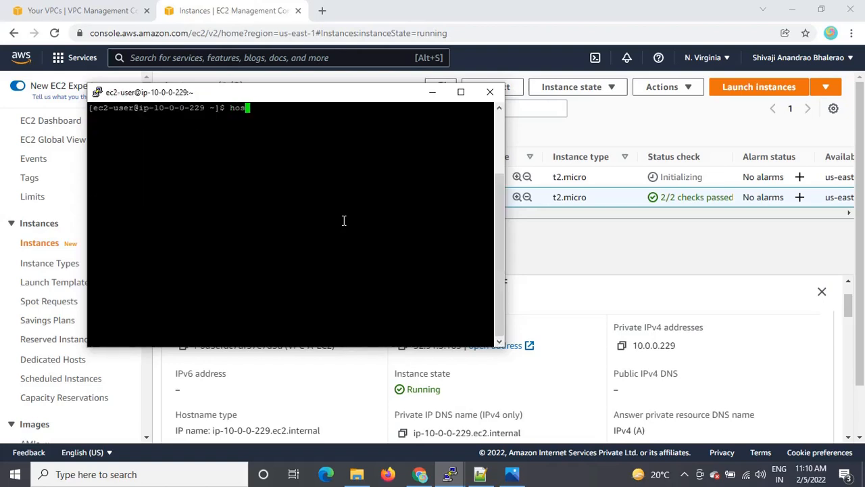
type("tname -i")
key("Return")
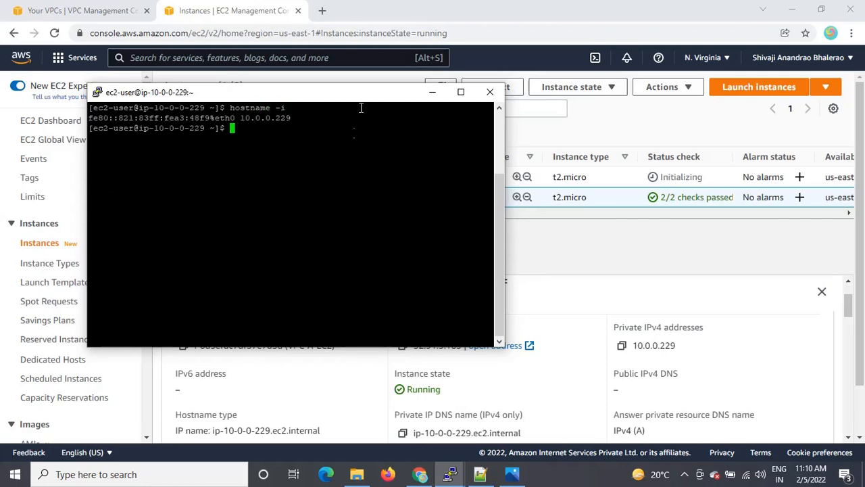
left_click_drag(362, 97, 644, 88)
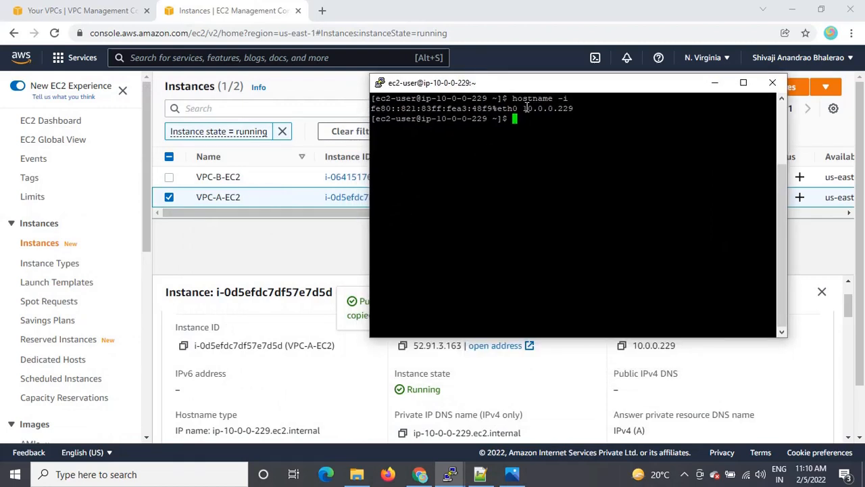
left_click_drag(523, 109, 574, 108)
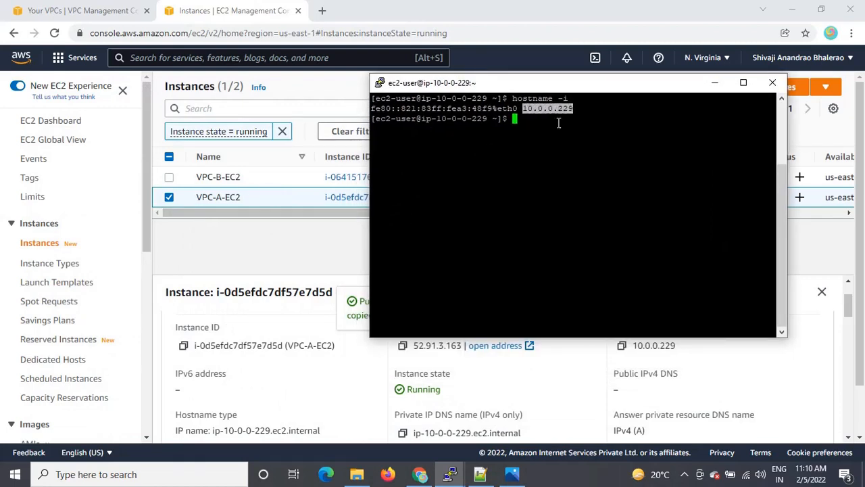
- Ping 10.0.0.229 from the VPC-B-EC2 terminal, copying the address from the VPC-A-EC2 terminal, and stop after a few replies
mouse_move(449, 473)
left_click(388, 422)
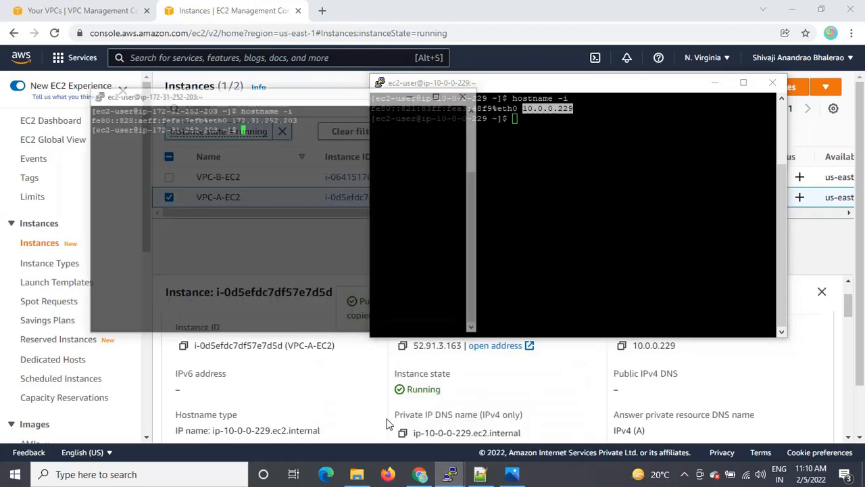
left_click_drag(206, 87, 285, 86)
left_click(265, 176)
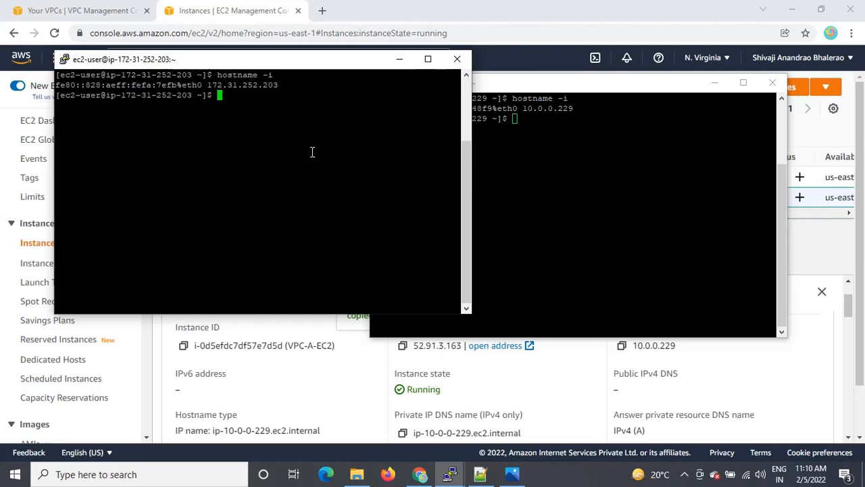
type("ping")
left_click_drag(523, 108, 574, 108)
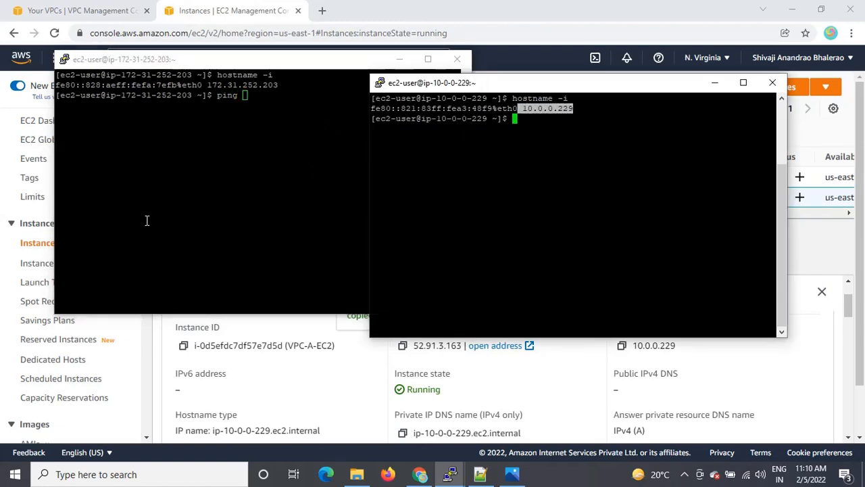
right_click(198, 167)
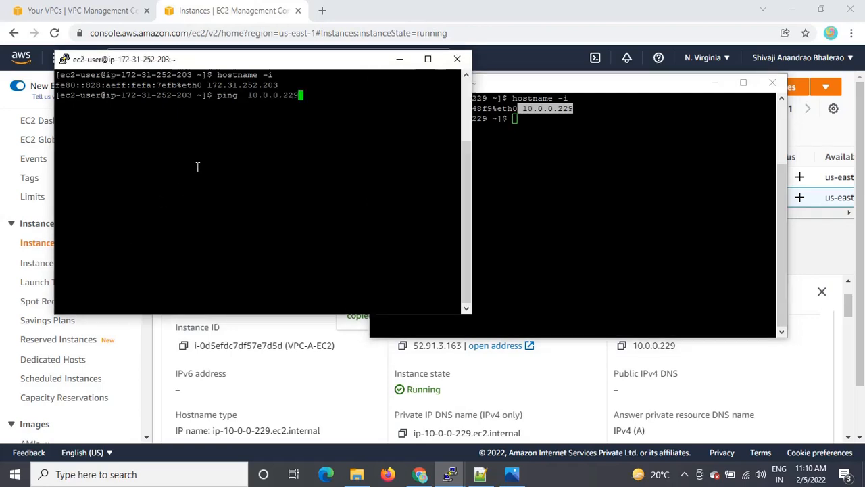
key("Return")
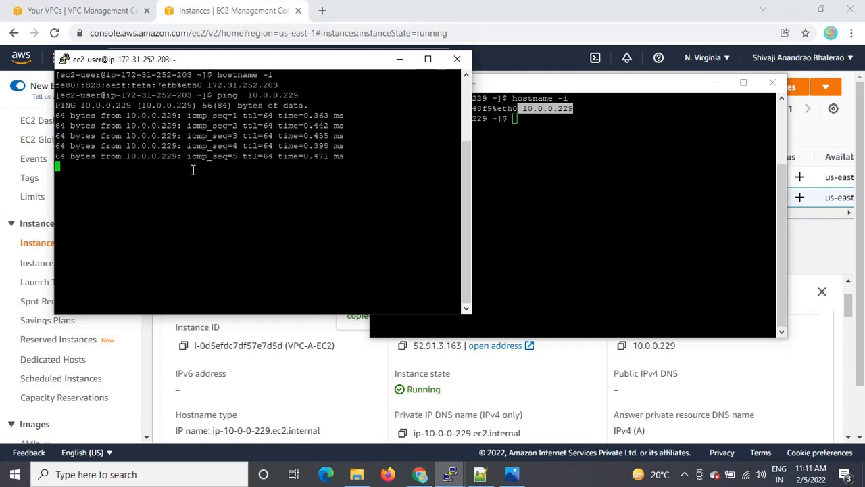
key("ctrl+c")
- Ping 172.31.252.203 from the VPC-A-EC2 terminal, copying the address from the VPC-B-EC2 terminal
left_click(602, 177)
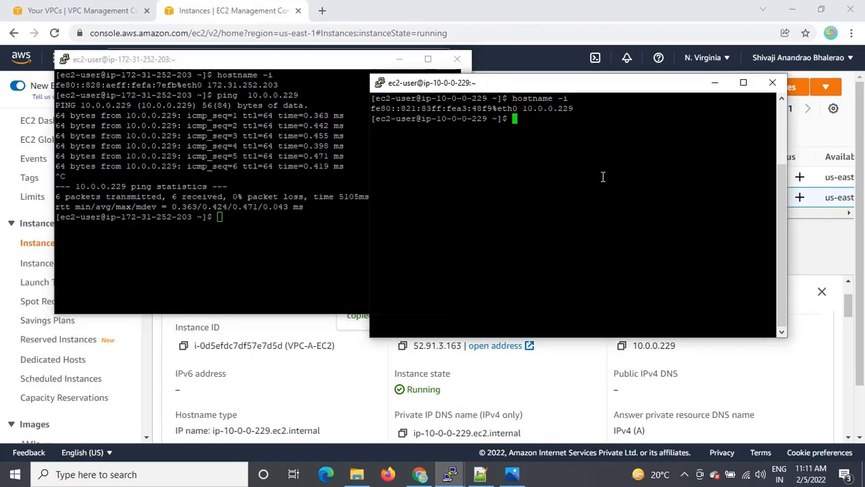
type("ping")
left_click_drag(207, 85, 276, 85)
left_click(616, 194)
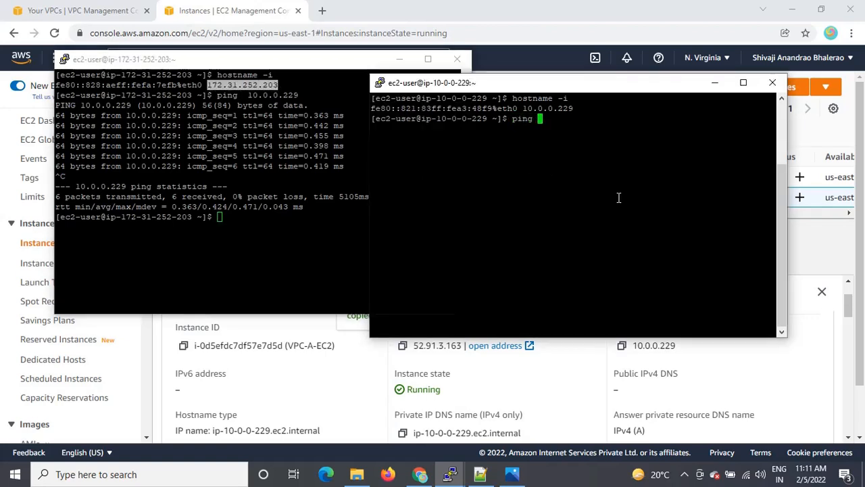
right_click(611, 194)
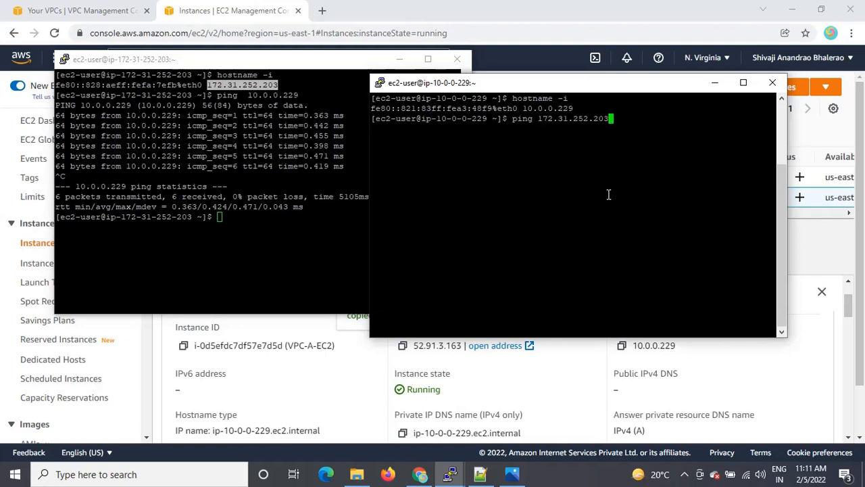
key("Return")
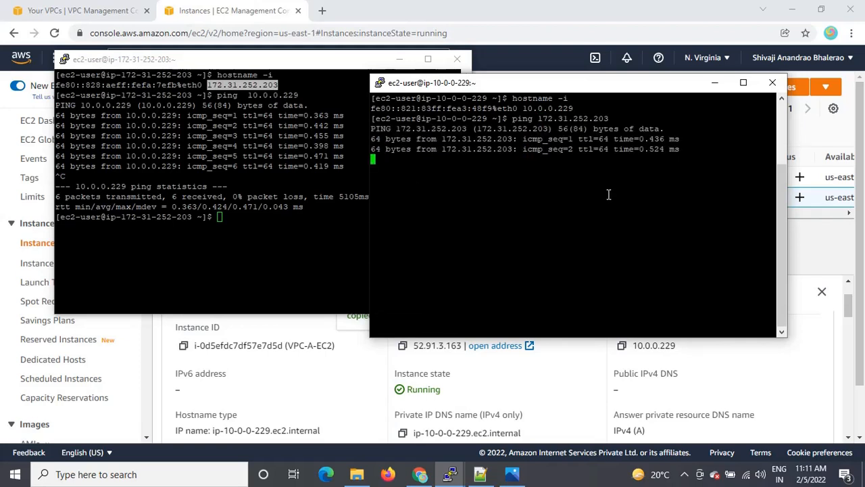